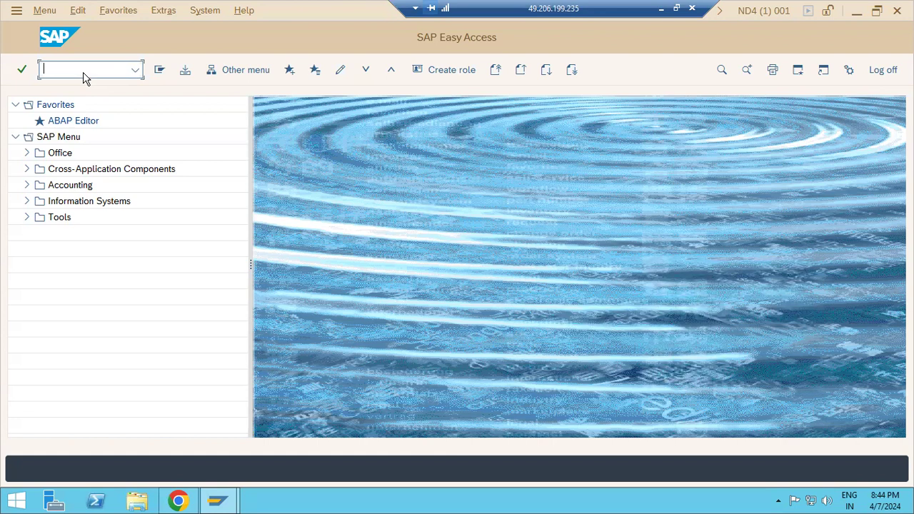
# In BD54, add logical system ND4CLNT400 named 'ND4 400 client' and save it.
pyautogui.press('Return')
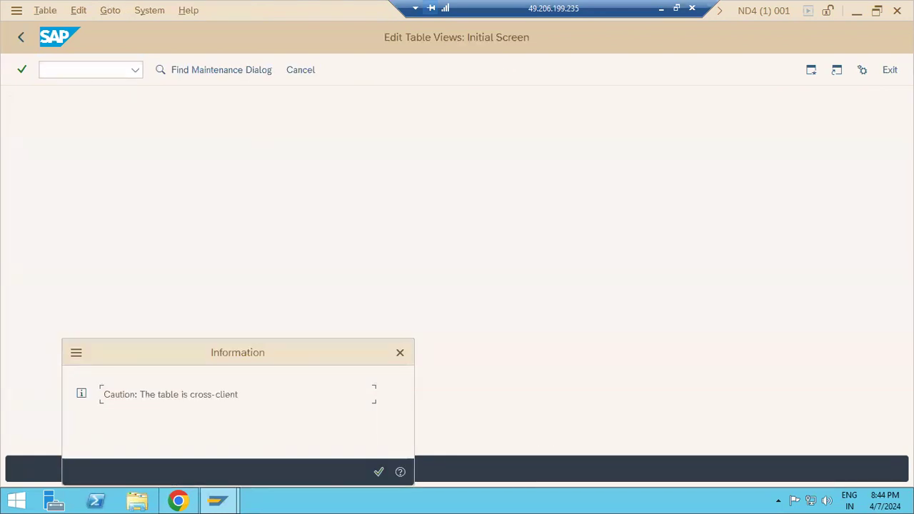
pyautogui.press('Return')
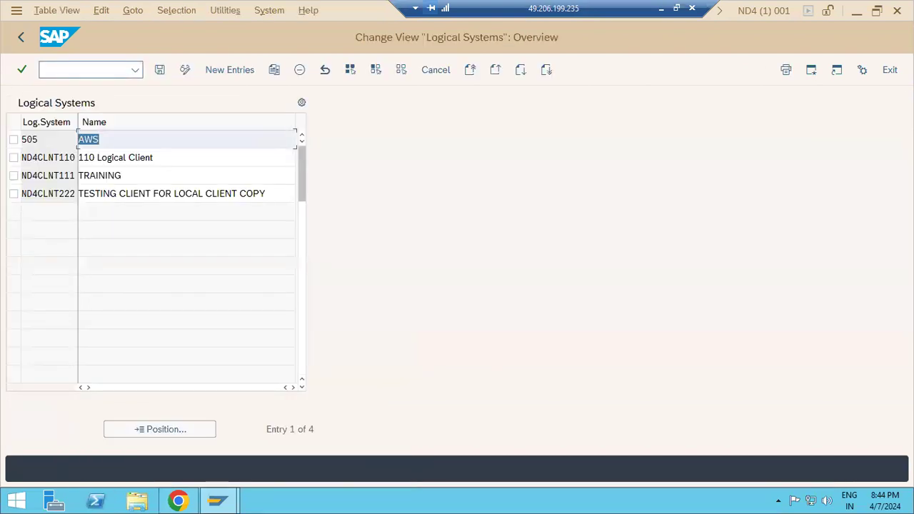
pyautogui.click(218, 72)
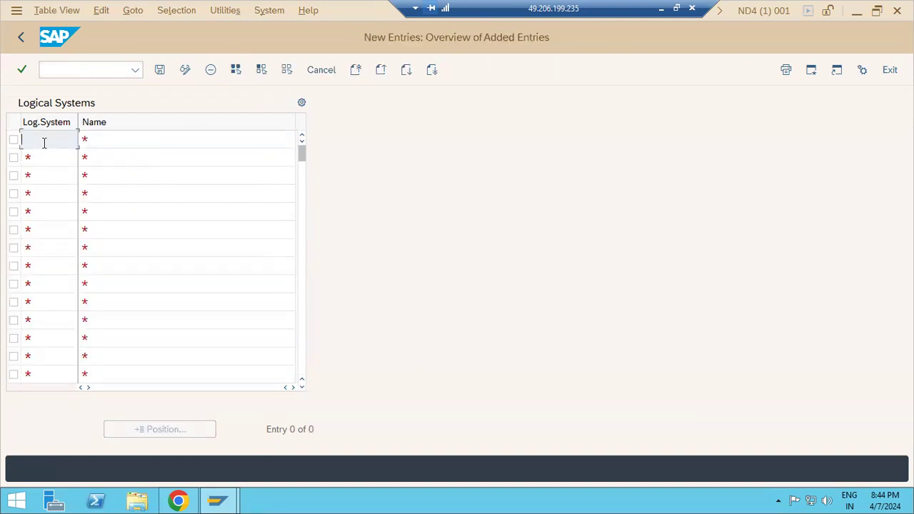
pyautogui.write('ND4CLNT400')
pyautogui.press('Tab')
pyautogui.write('ND4 400 client')
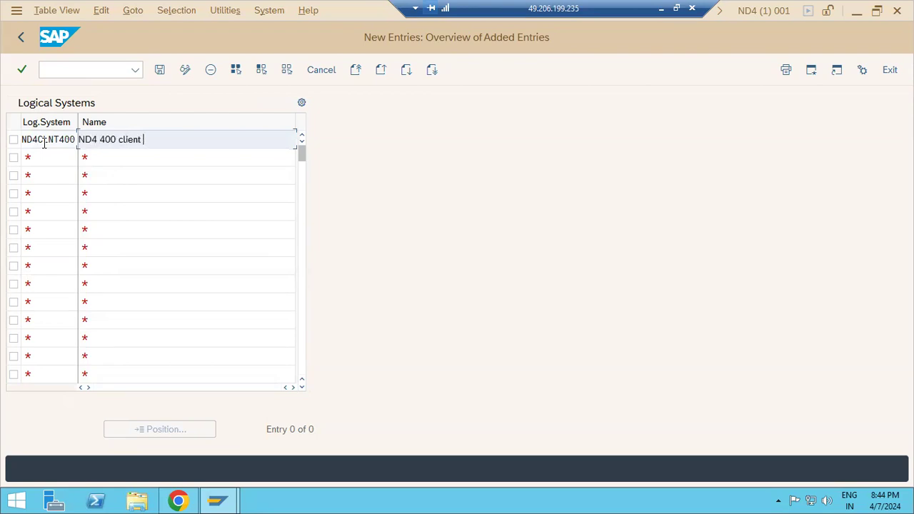
pyautogui.moveTo(76, 140); pyautogui.dragTo(22, 141)
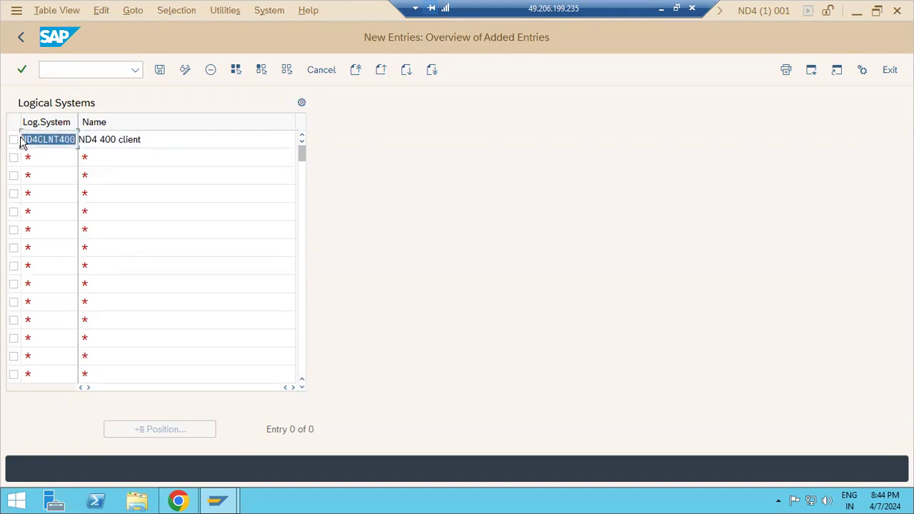
pyautogui.click(159, 72)
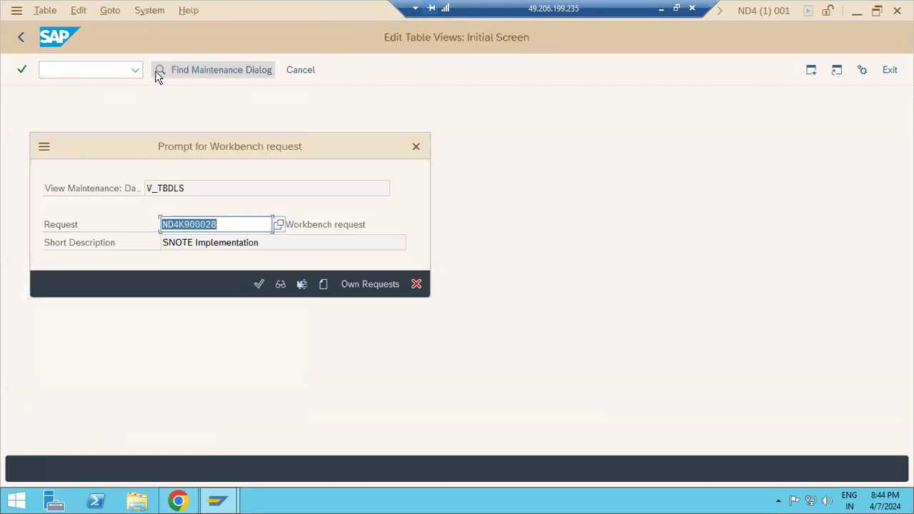
# Try saving under request ND4K900028 twice; both times it is rejected as client-000-only.
pyautogui.click(260, 284)
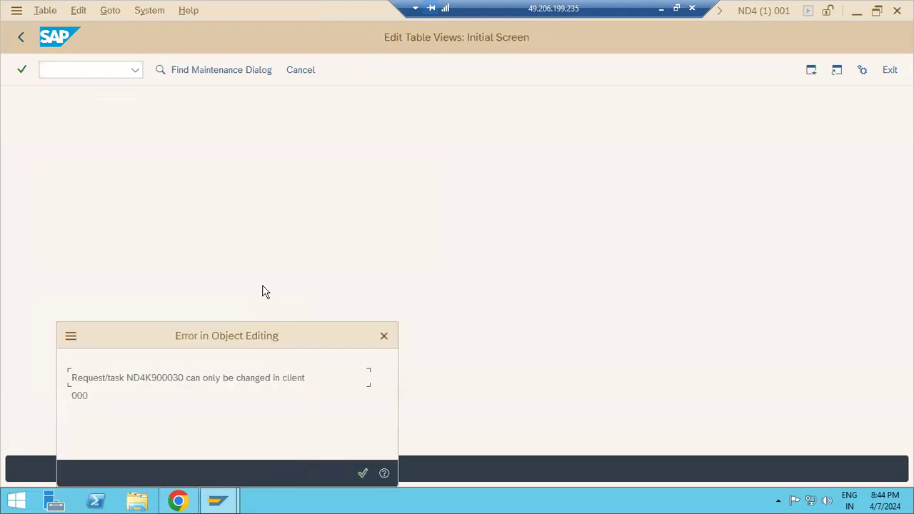
pyautogui.click(363, 473)
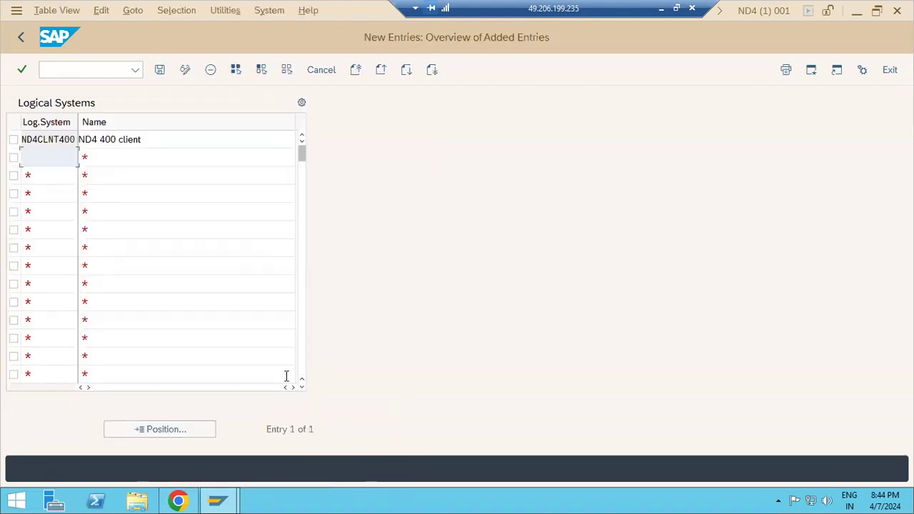
pyautogui.click(163, 72)
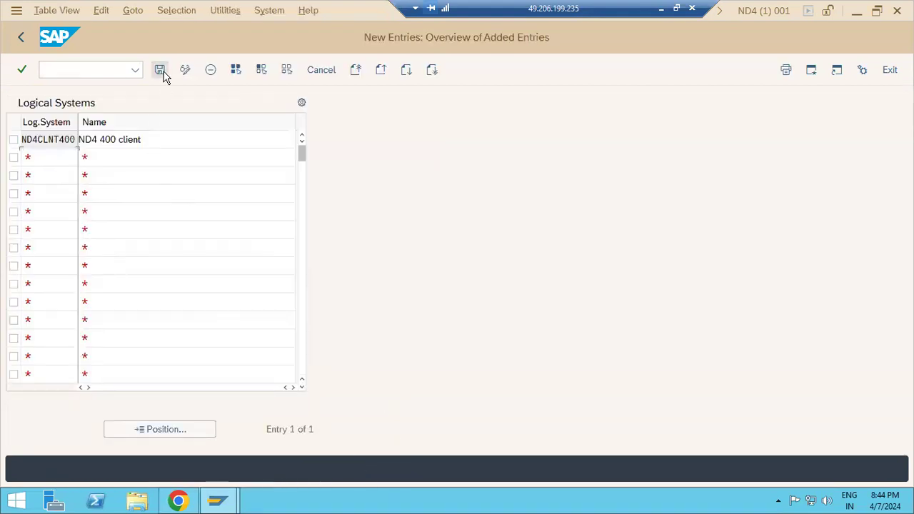
pyautogui.click(21, 39)
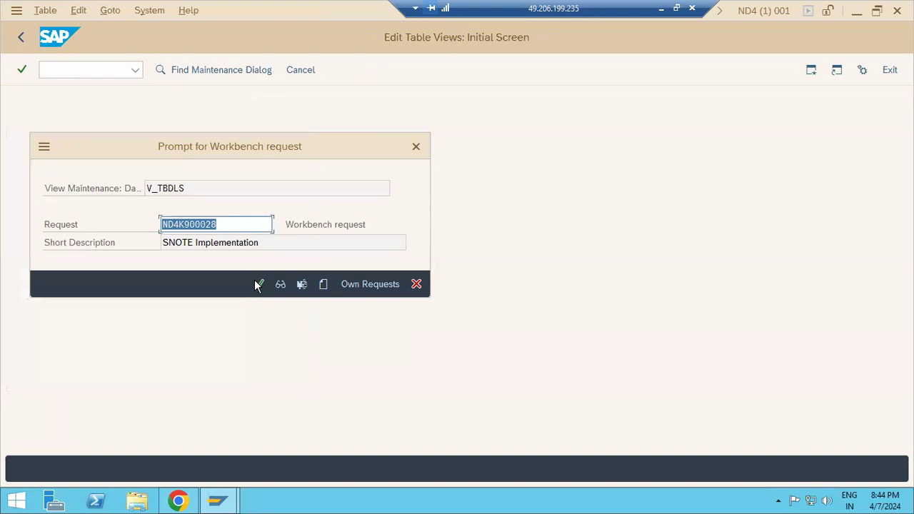
pyautogui.click(258, 284)
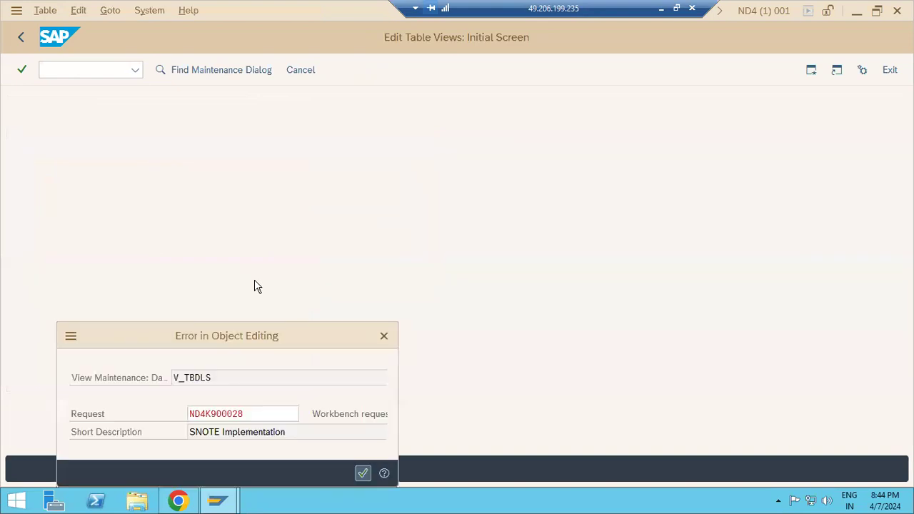
pyautogui.click(362, 474)
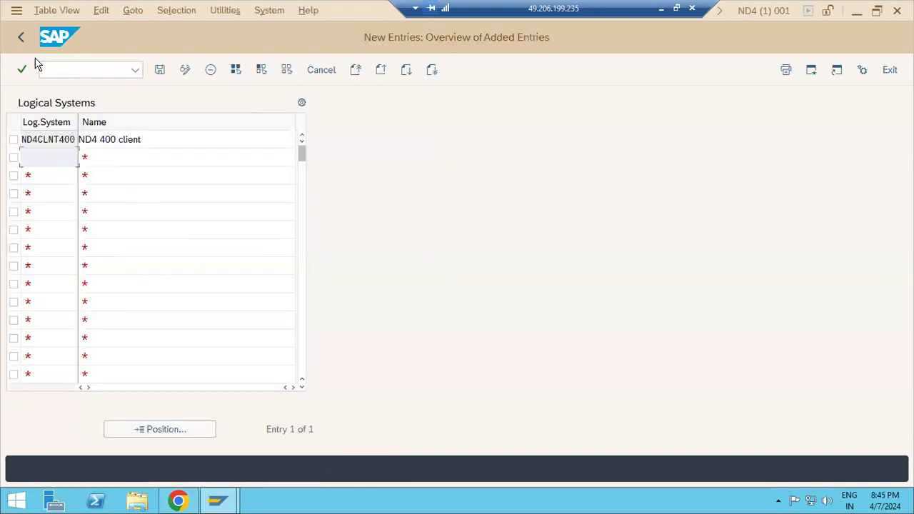
# Review ND4CLNT400 in the logical systems list, then exit and agree to save the changes.
pyautogui.click(20, 43)
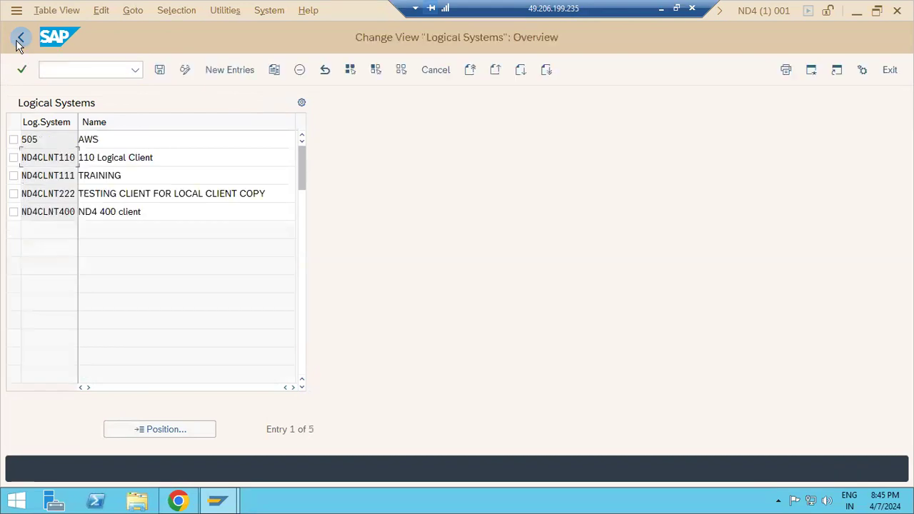
pyautogui.moveTo(60, 208); pyautogui.dragTo(77, 211)
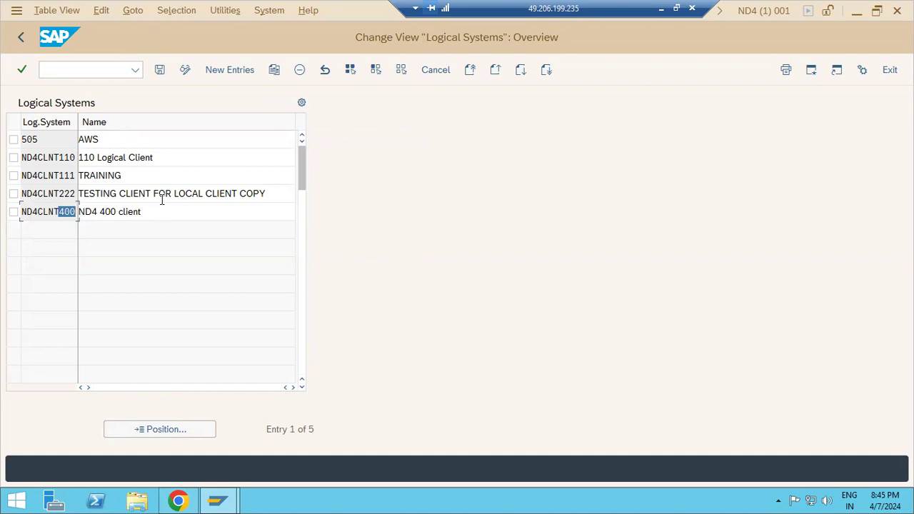
pyautogui.moveTo(159, 192); pyautogui.dragTo(28, 153)
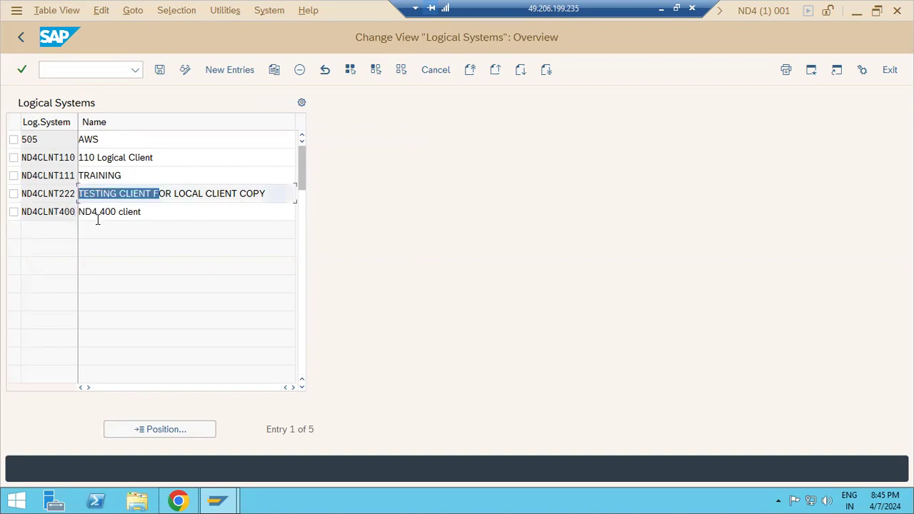
pyautogui.moveTo(44, 212); pyautogui.dragTo(100, 219)
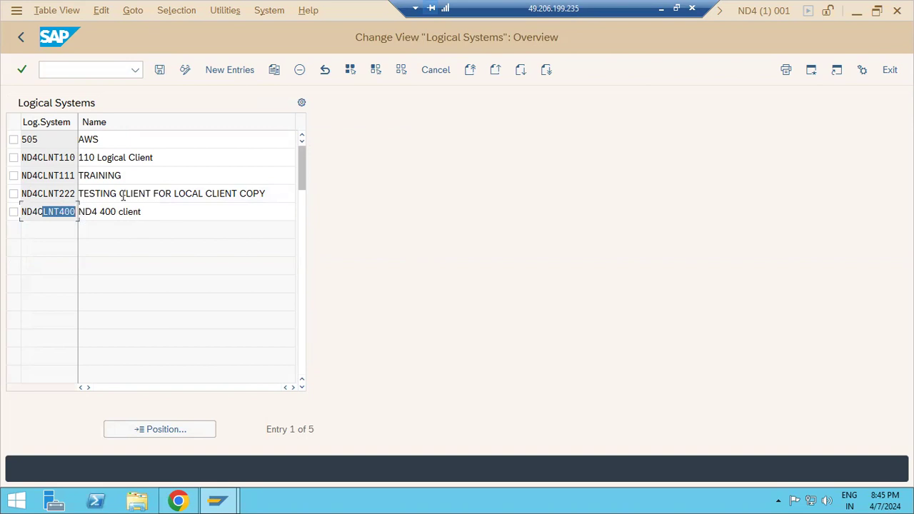
pyautogui.click(20, 38)
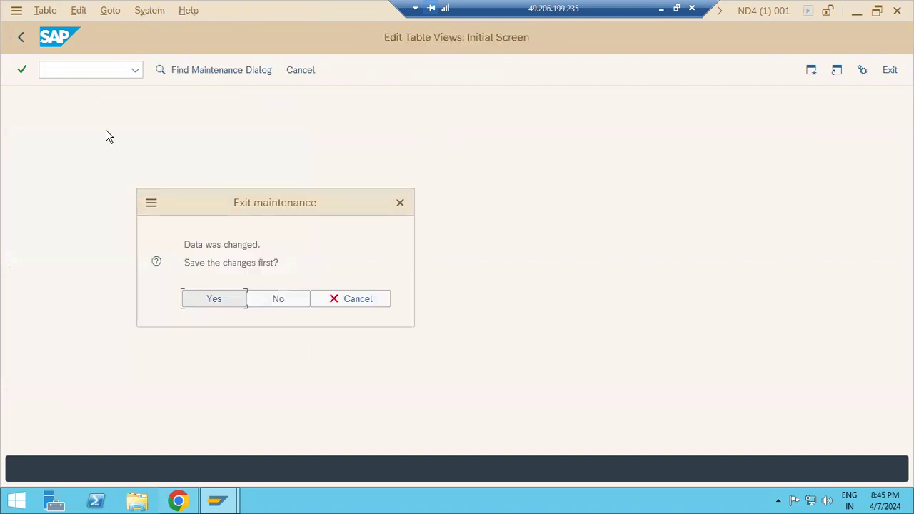
pyautogui.click(214, 299)
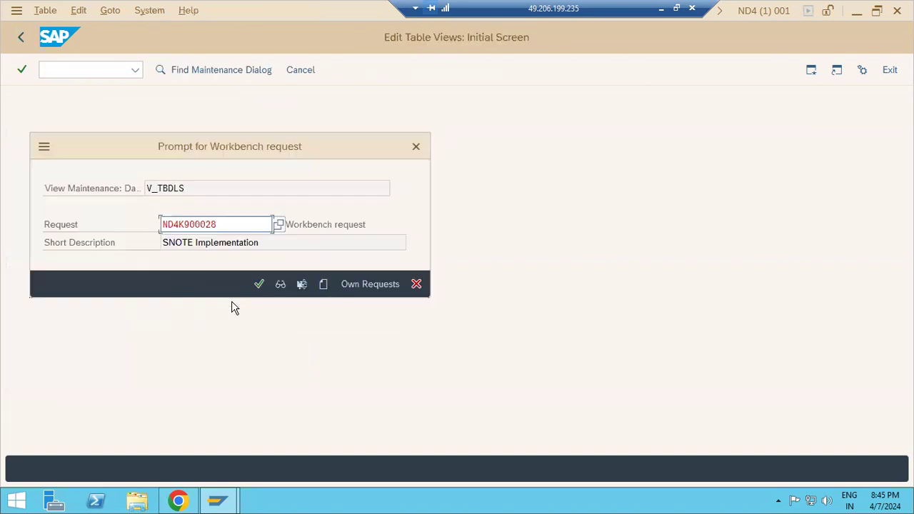
# Create transport request ND4K900033 described 'LOGICAL SYSTEM' and save the logical system under it.
pyautogui.click(324, 284)
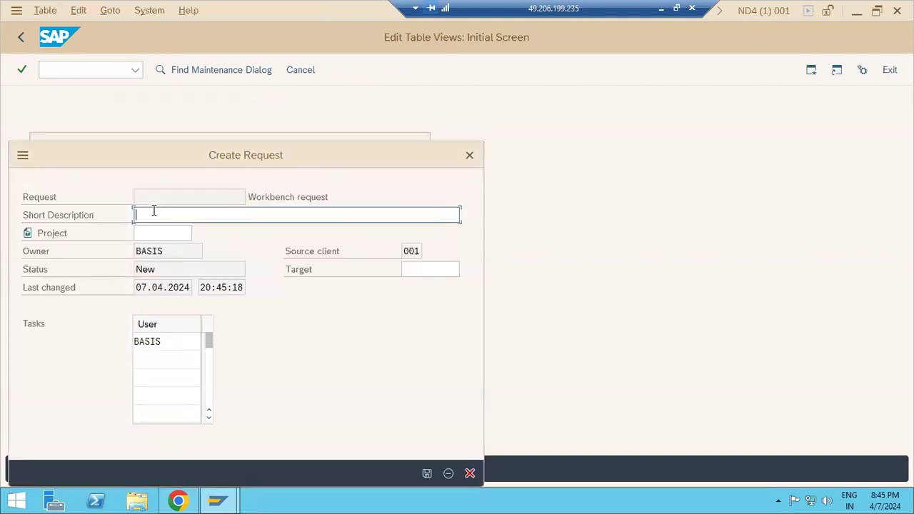
pyautogui.write('LOGICAL SYSTEM')
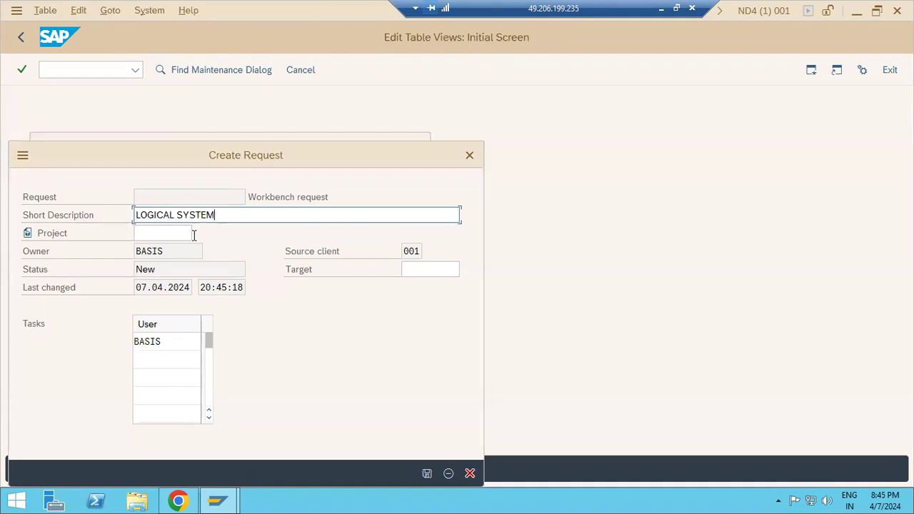
pyautogui.click(423, 472)
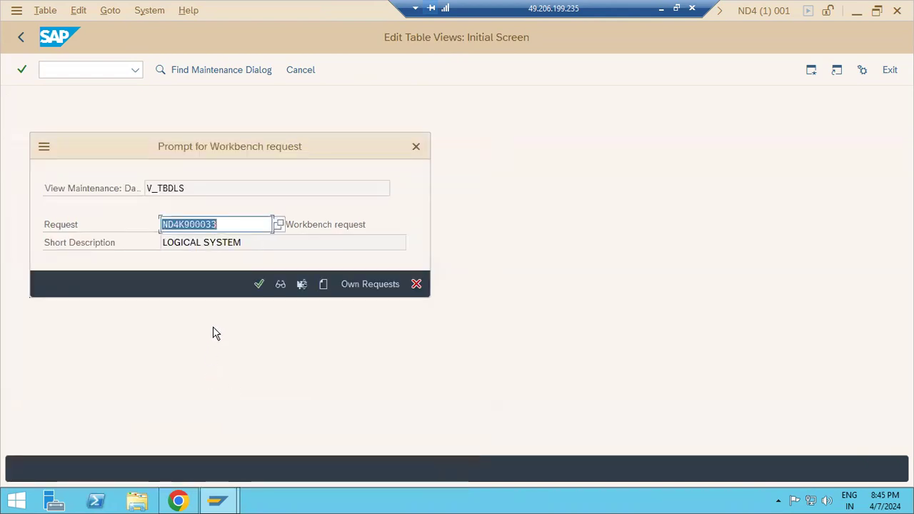
pyautogui.click(265, 284)
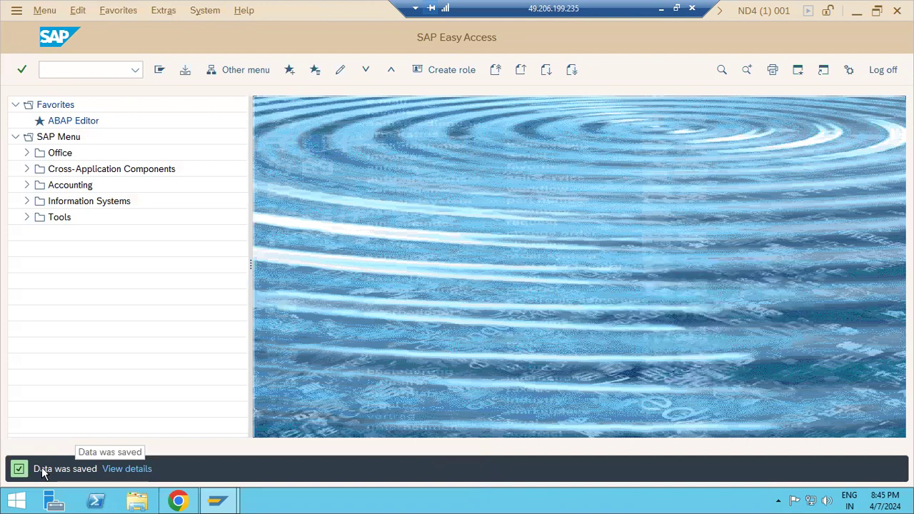
# Run SCC4 to display the clients overview with clients 000, 001, 110, 111, 222 and 505.
pyautogui.click(104, 71)
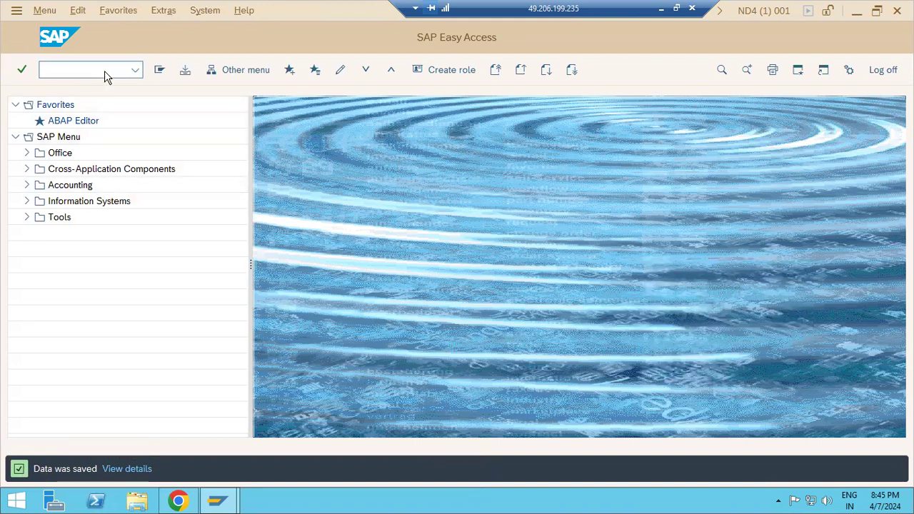
pyautogui.write('scc4')
pyautogui.press('Return')
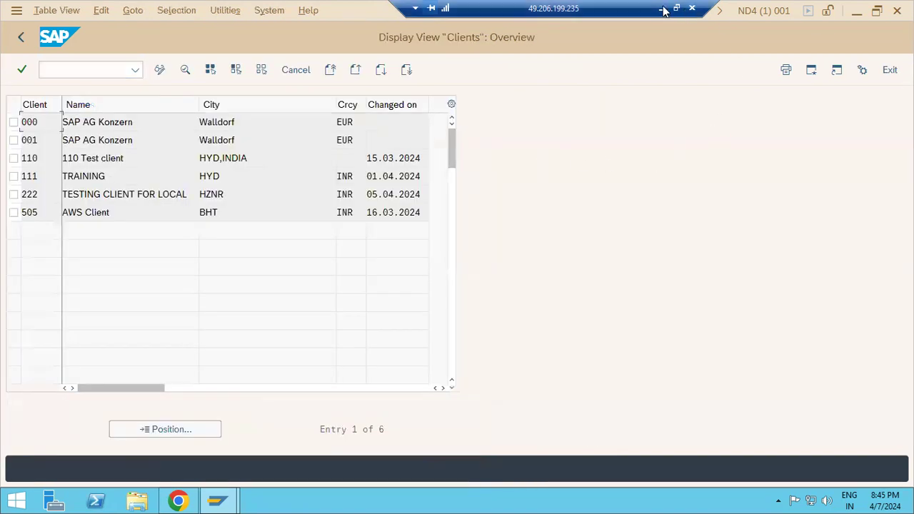
pyautogui.click(662, 9)
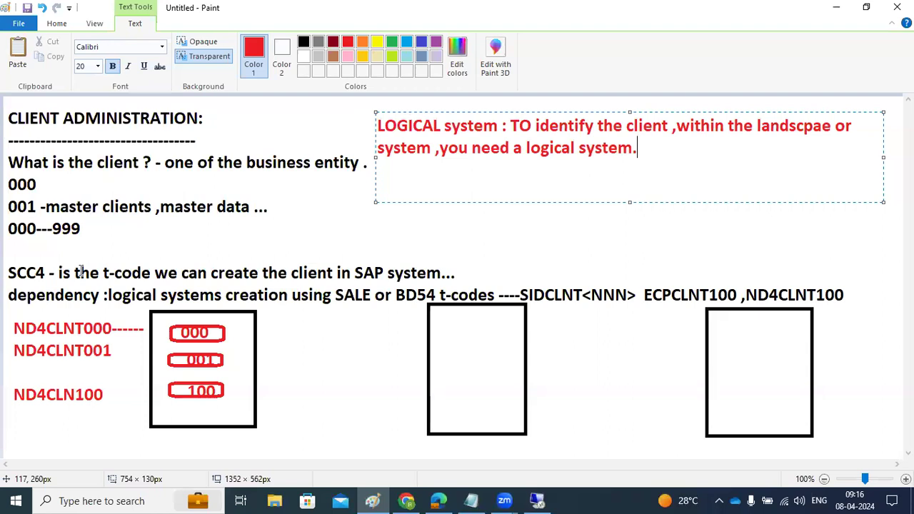
pyautogui.click(537, 501)
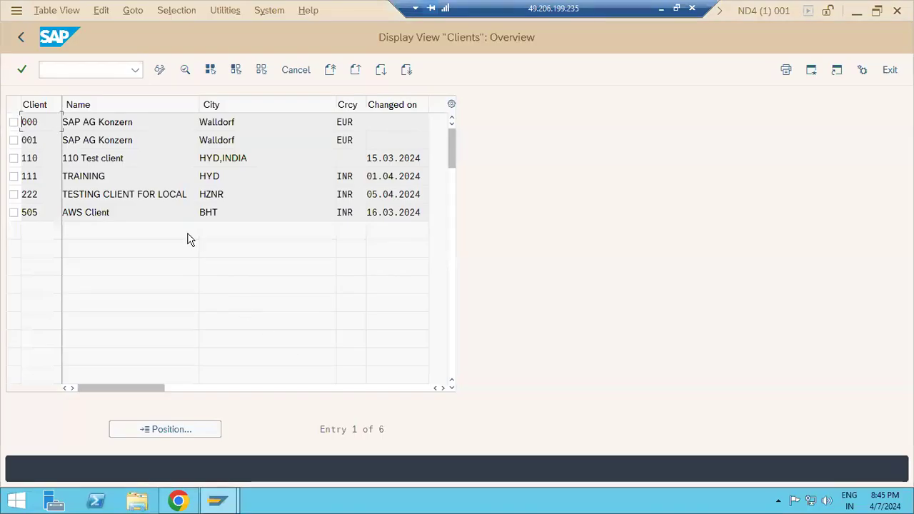
# Switch the clients list to change mode and add client 400 described 'DEV 400 client'.
pyautogui.click(161, 72)
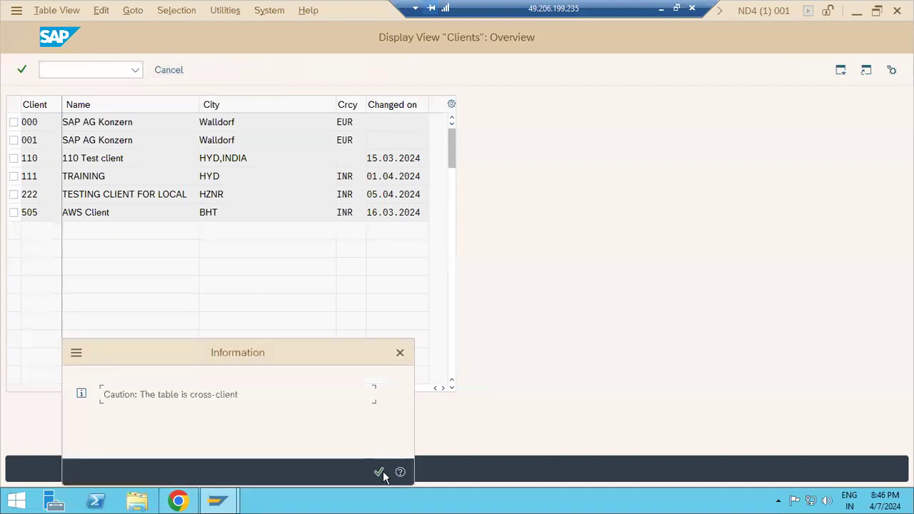
pyautogui.click(379, 472)
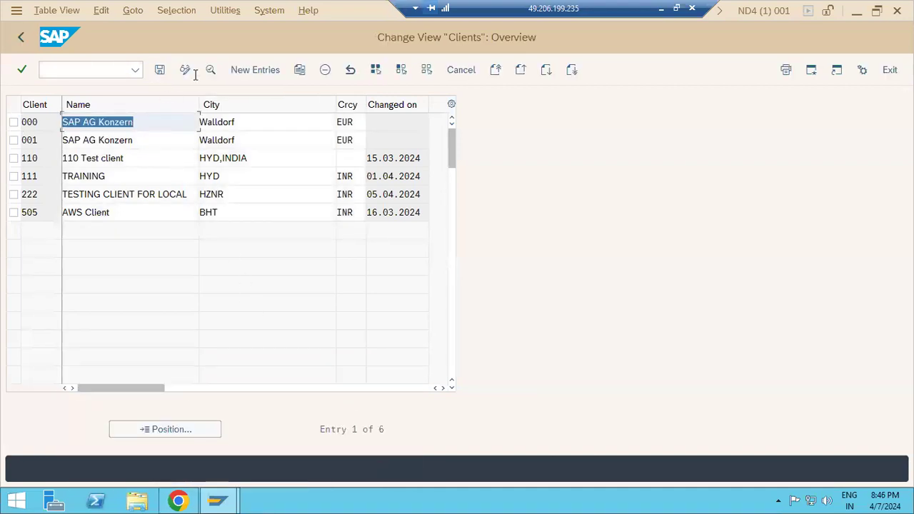
pyautogui.click(256, 71)
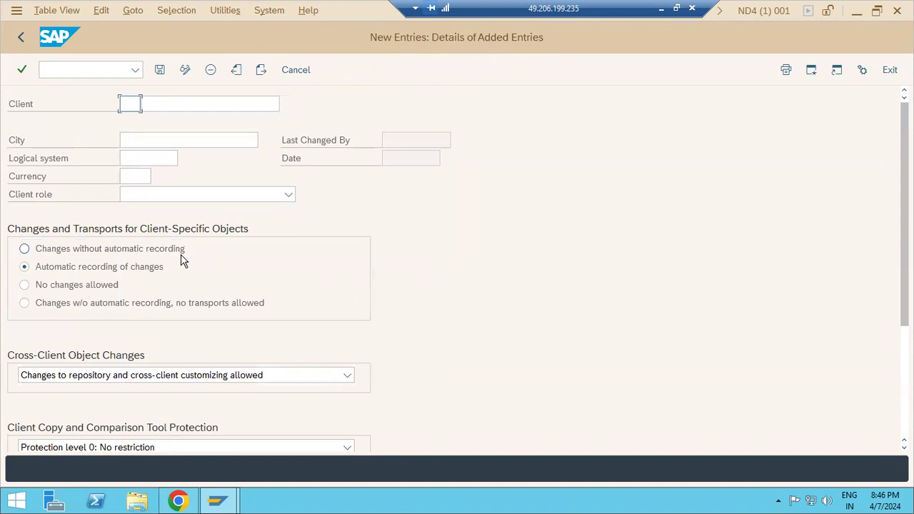
pyautogui.click(128, 108)
pyautogui.write('430')
pyautogui.press('Tab')
pyautogui.write('DEV 400 client')
# Set the new client's city to HYD,INDIA from the suggestions.
pyautogui.click(155, 142)
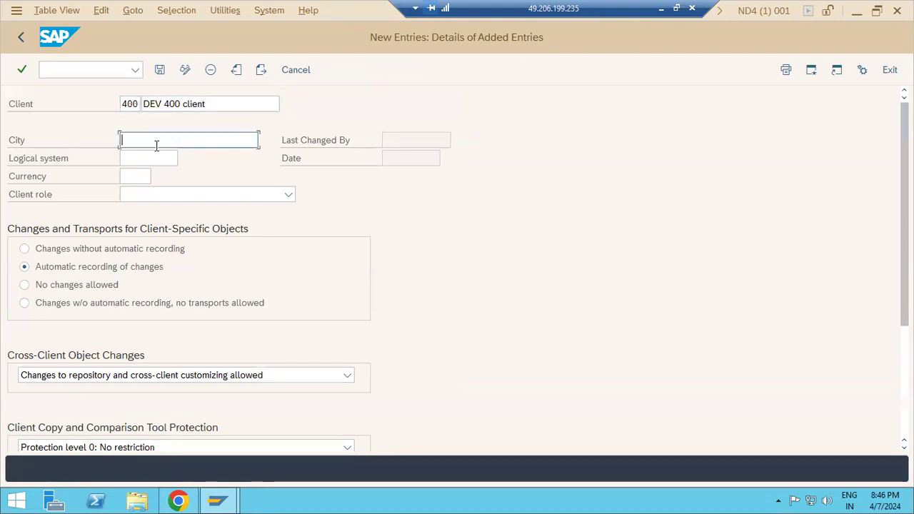
pyautogui.write('HYD')
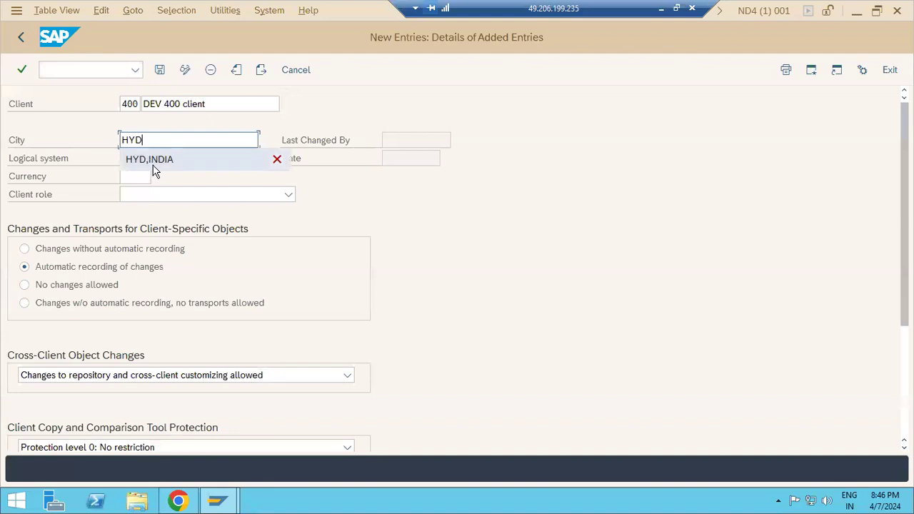
pyautogui.click(153, 164)
pyautogui.click(151, 157)
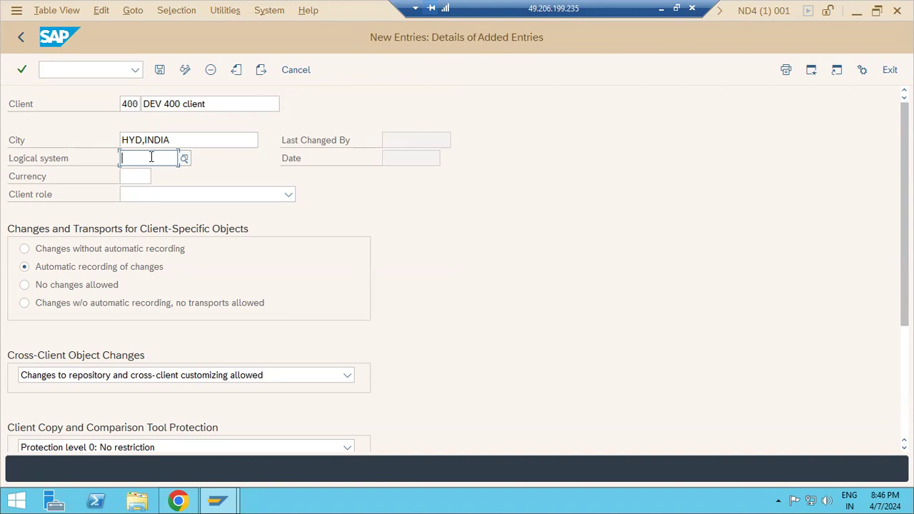
# Set the client's logical system to ND4CLNT400 and its currency to INR.
pyautogui.click(187, 161)
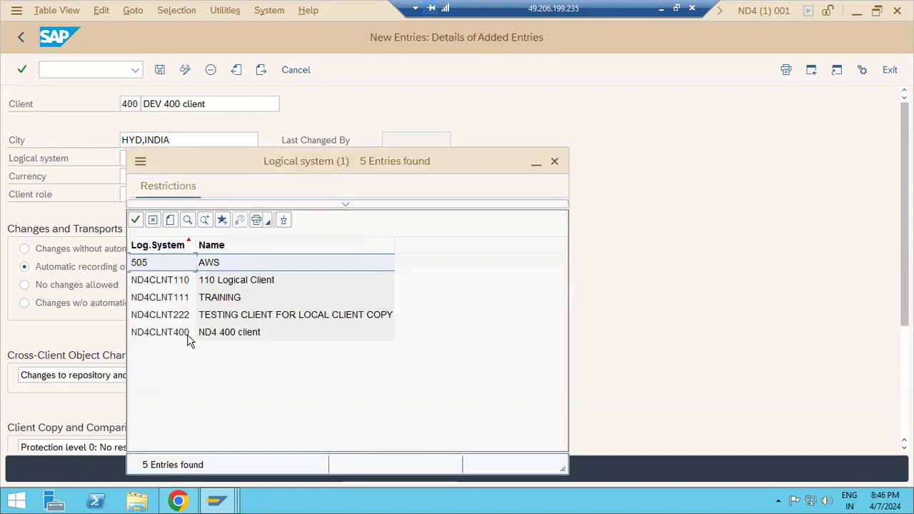
pyautogui.doubleClick(160, 332)
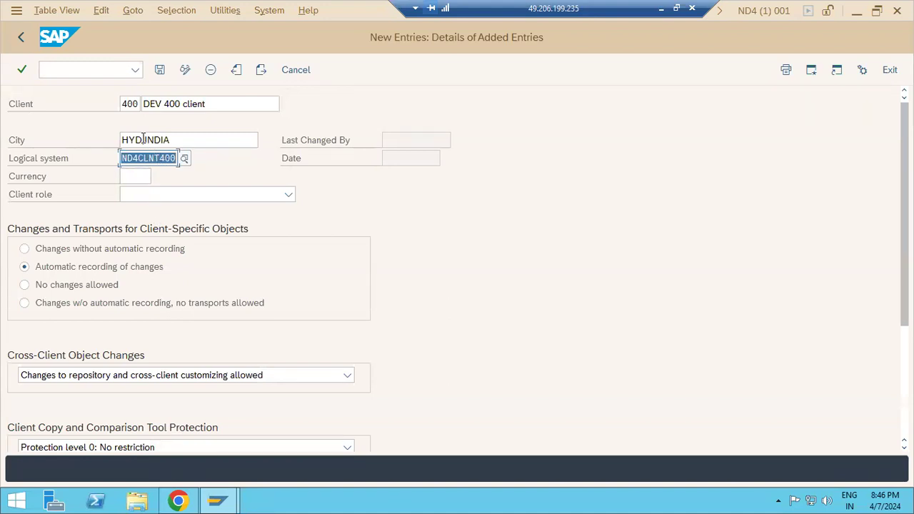
pyautogui.click(172, 158)
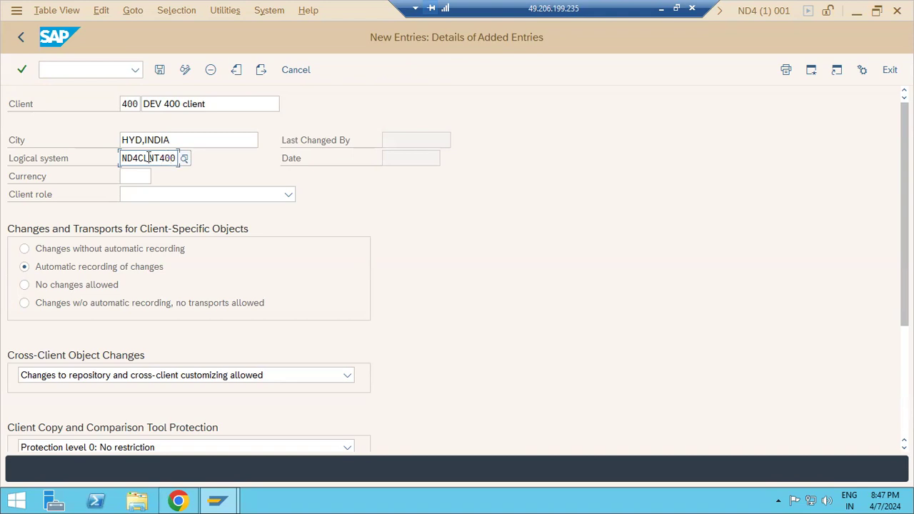
pyautogui.click(136, 177)
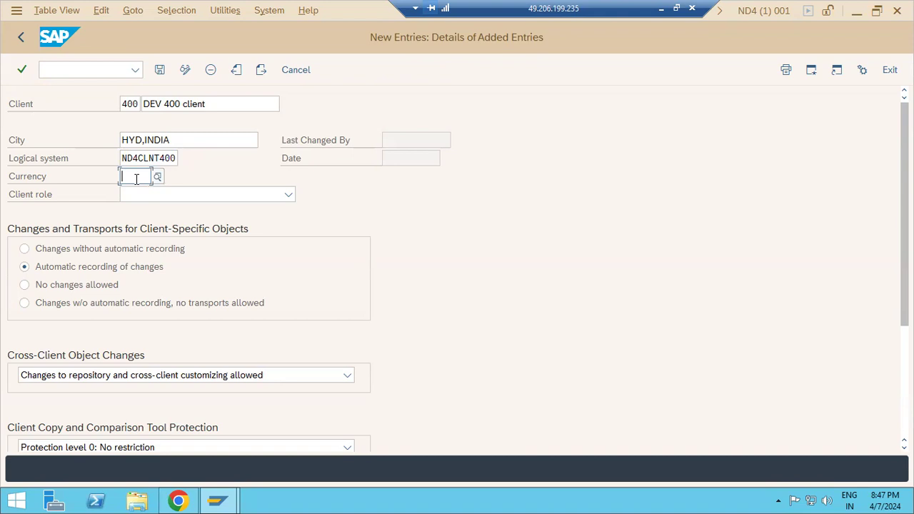
pyautogui.write('INR')
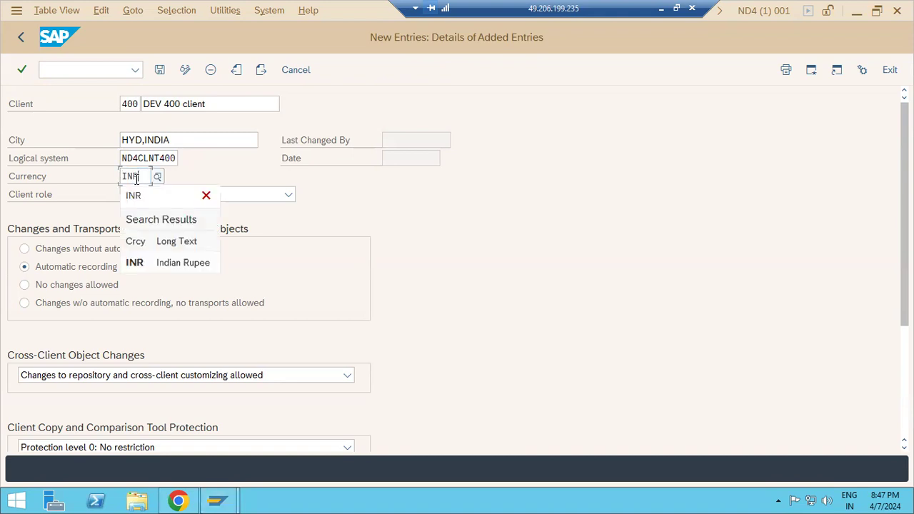
pyautogui.click(148, 264)
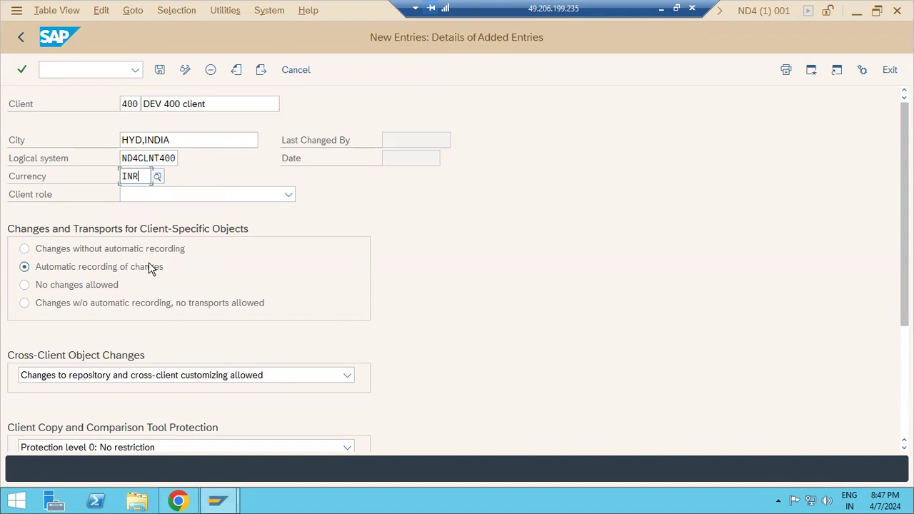
# Browse the full standard currency list, then close it.
pyautogui.click(158, 177)
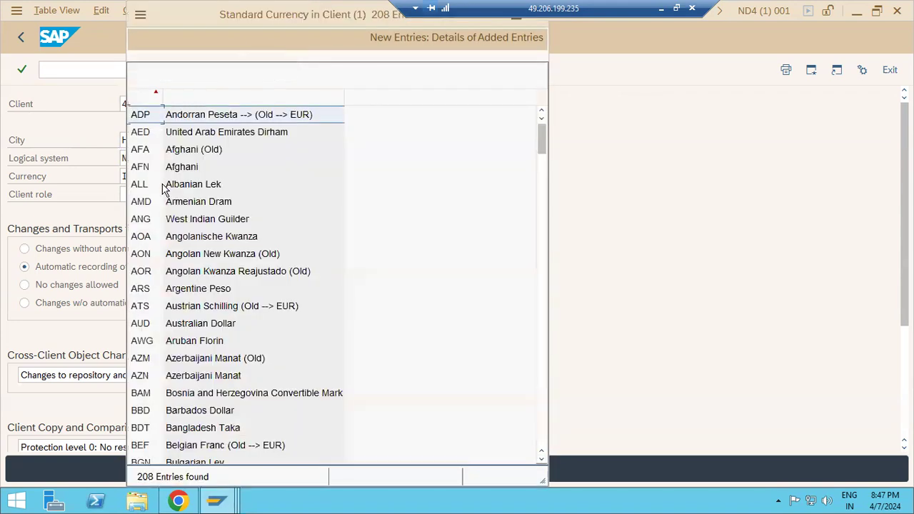
pyautogui.scroll(-3, 171, 275)
pyautogui.scroll(-4, 171, 278)
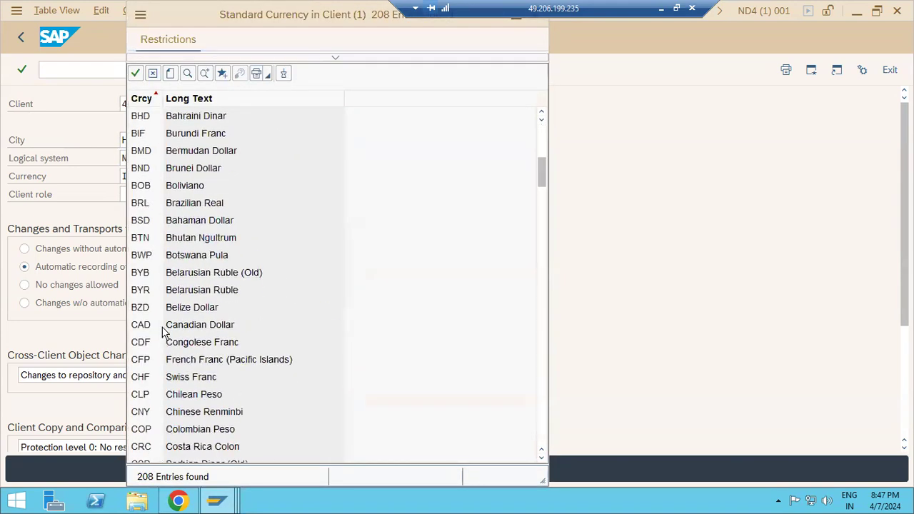
pyautogui.scroll(-3, 162, 332)
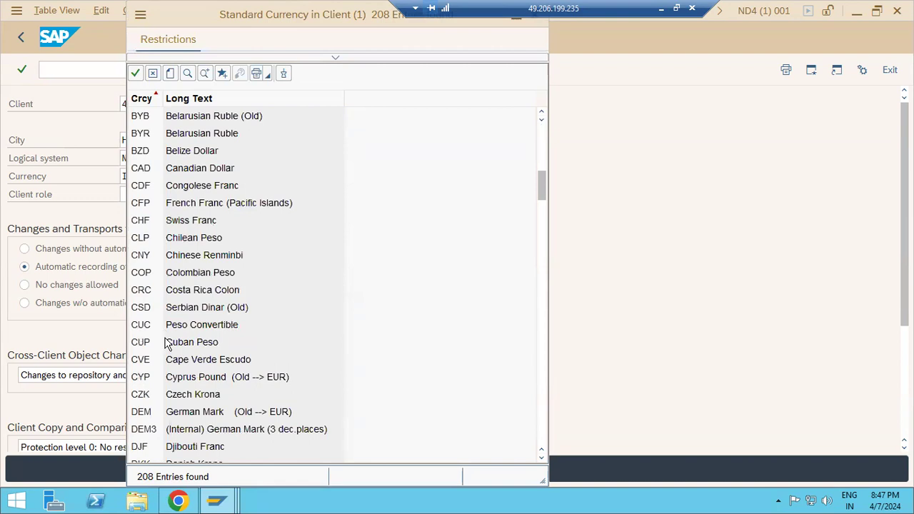
pyautogui.scroll(-4, 167, 344)
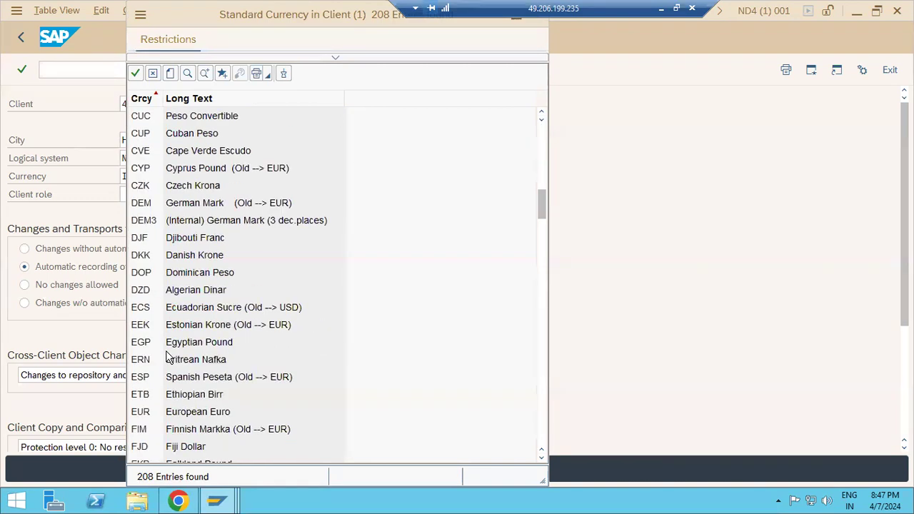
pyautogui.scroll(-4, 179, 368)
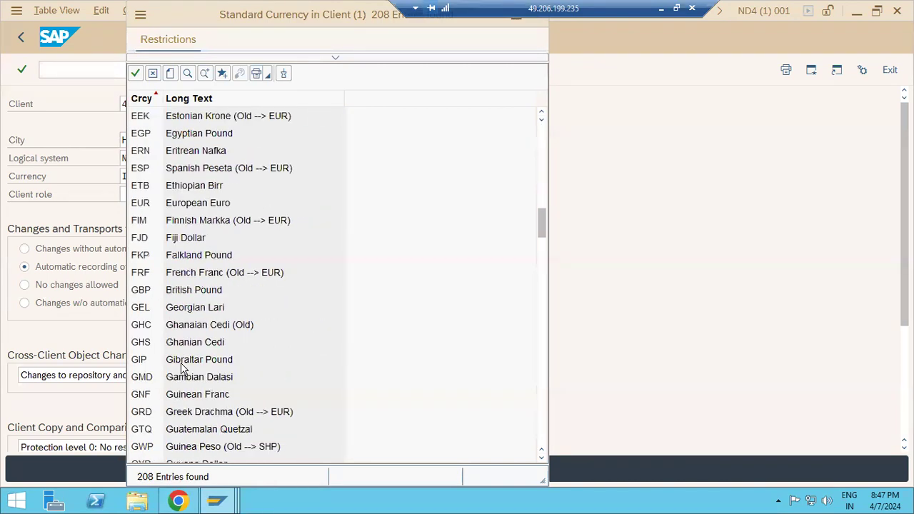
pyautogui.scroll(-3, 228, 422)
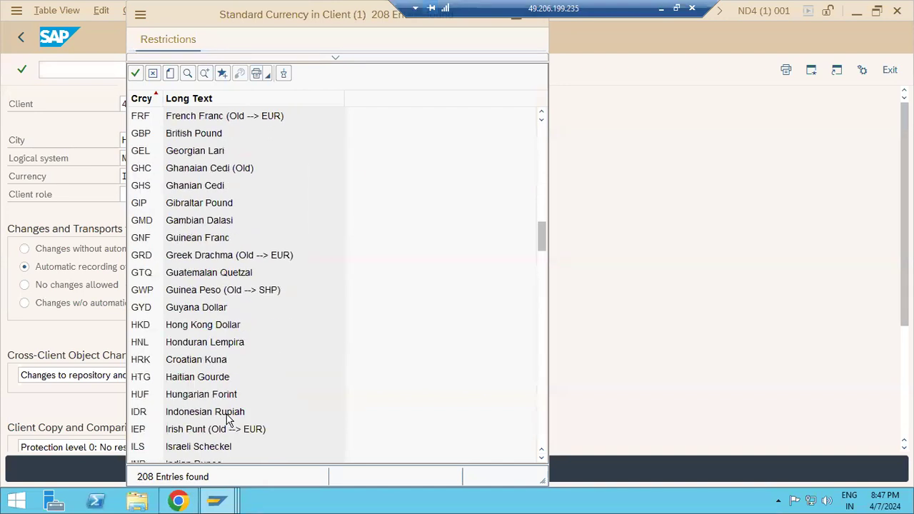
pyautogui.scroll(-7, 229, 421)
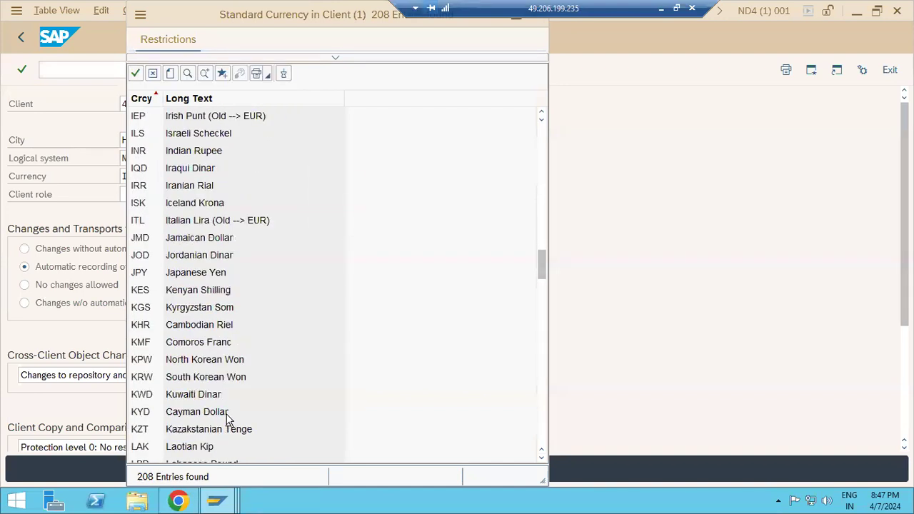
pyautogui.scroll(-20, 228, 421)
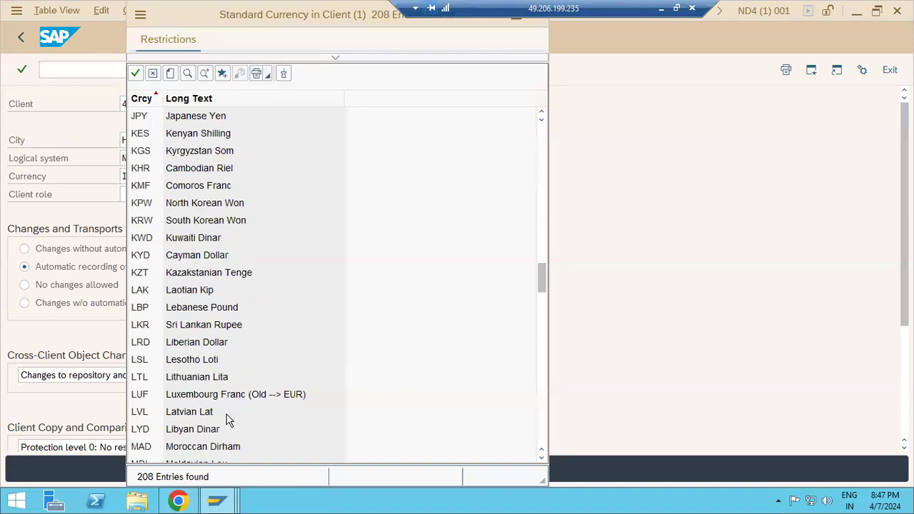
pyautogui.scroll(-13, 228, 421)
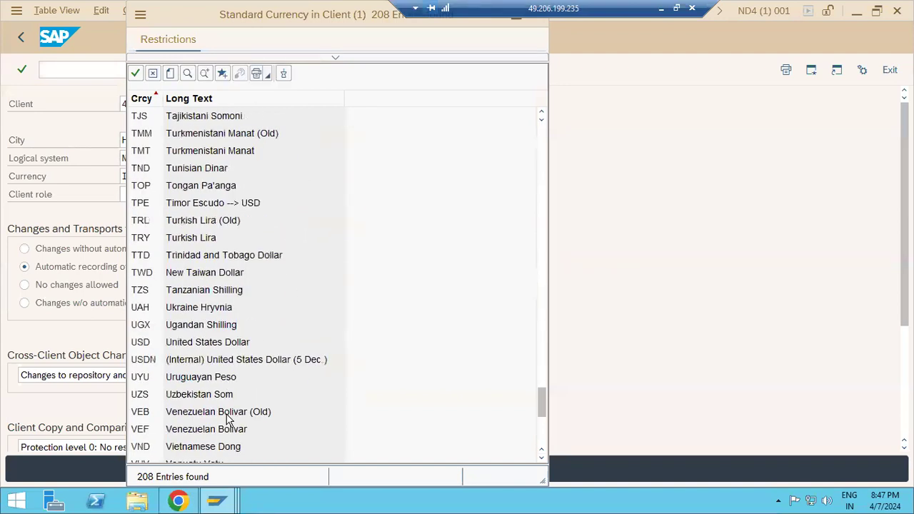
pyautogui.scroll(20, 229, 421)
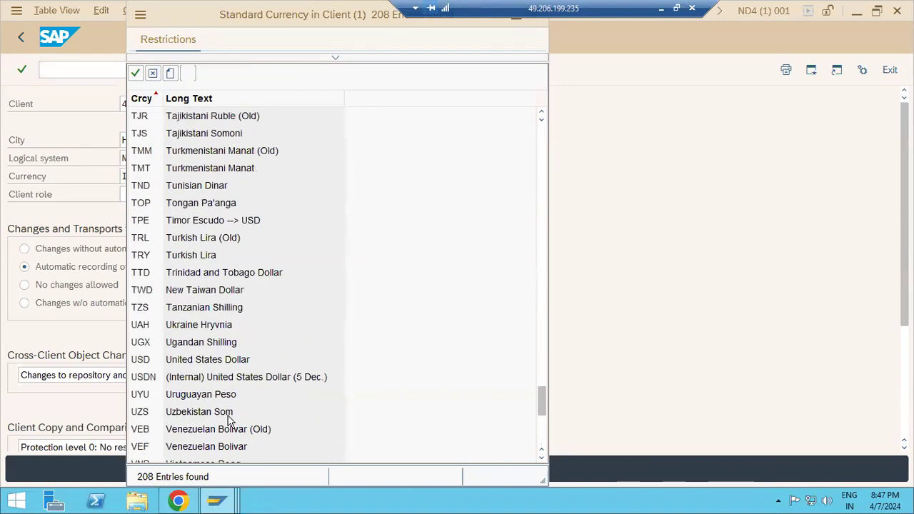
pyautogui.scroll(16, 230, 420)
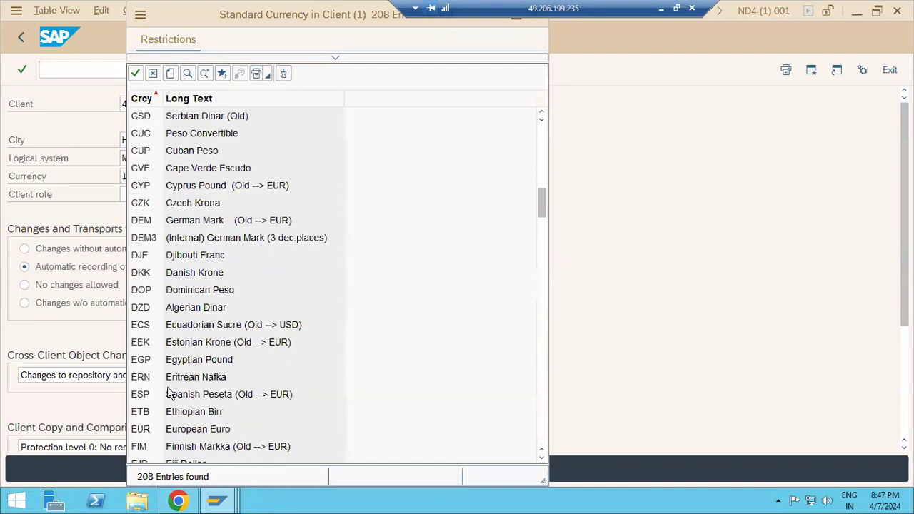
pyautogui.moveTo(212, 10); pyautogui.dragTo(213, 113)
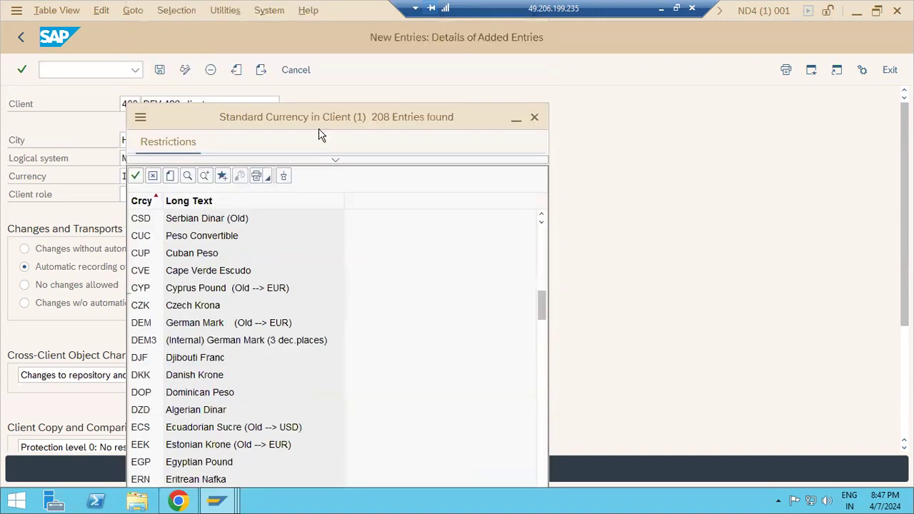
pyautogui.click(535, 118)
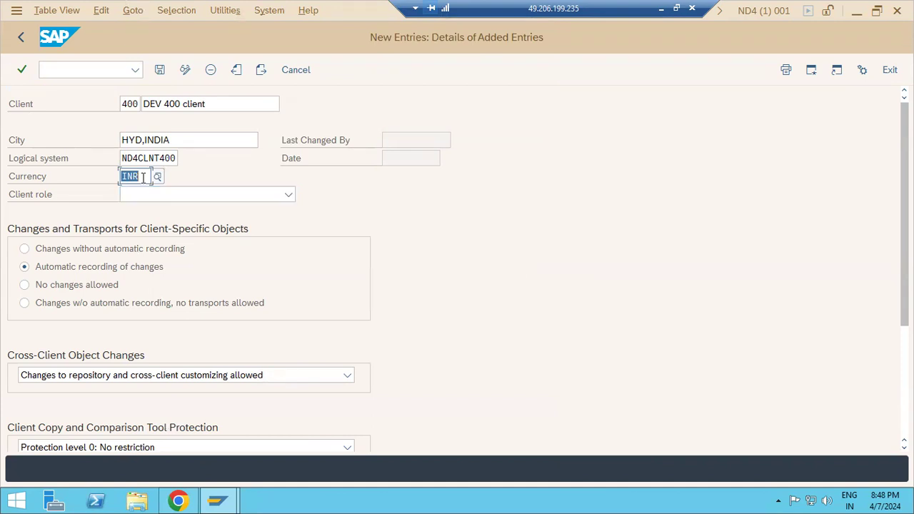
# Recheck the logical system value help for ND4CLNT400 and close it without changes.
pyautogui.click(144, 177)
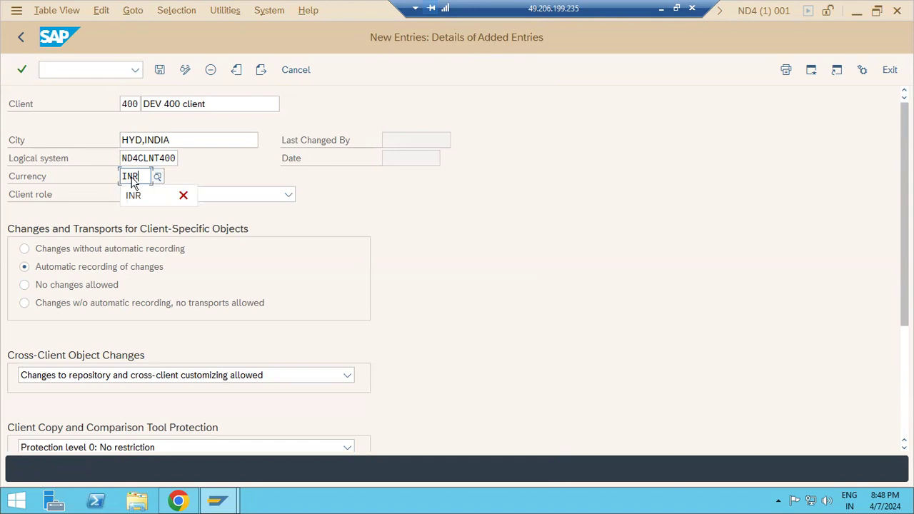
pyautogui.moveTo(125, 158); pyautogui.dragTo(165, 164)
pyautogui.click(182, 160)
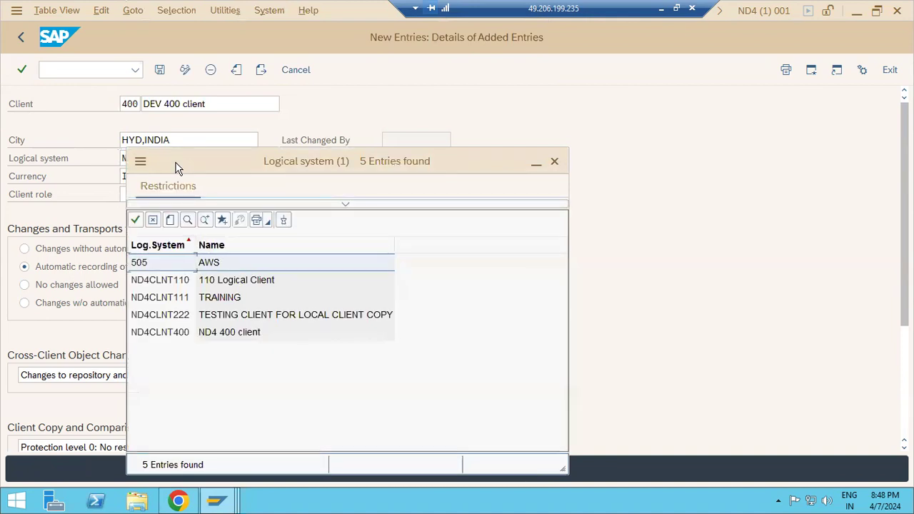
pyautogui.click(554, 160)
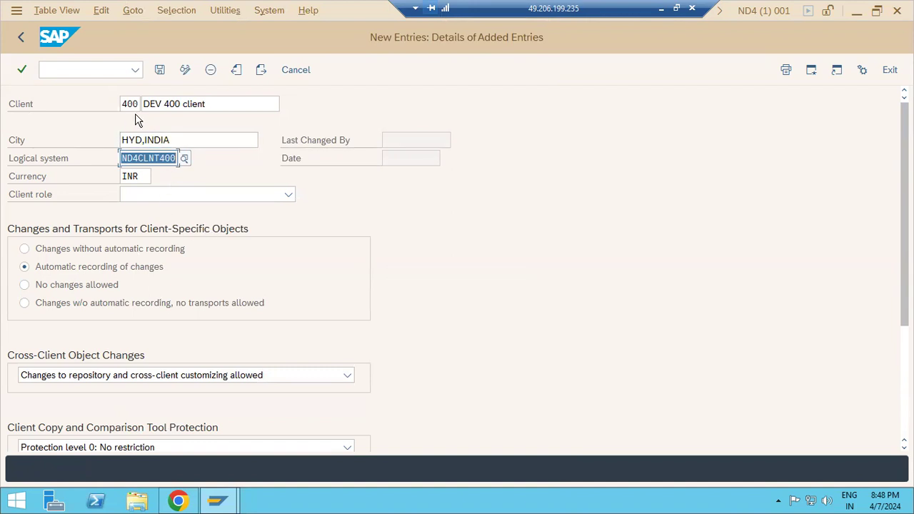
pyautogui.moveTo(126, 104); pyautogui.dragTo(145, 103)
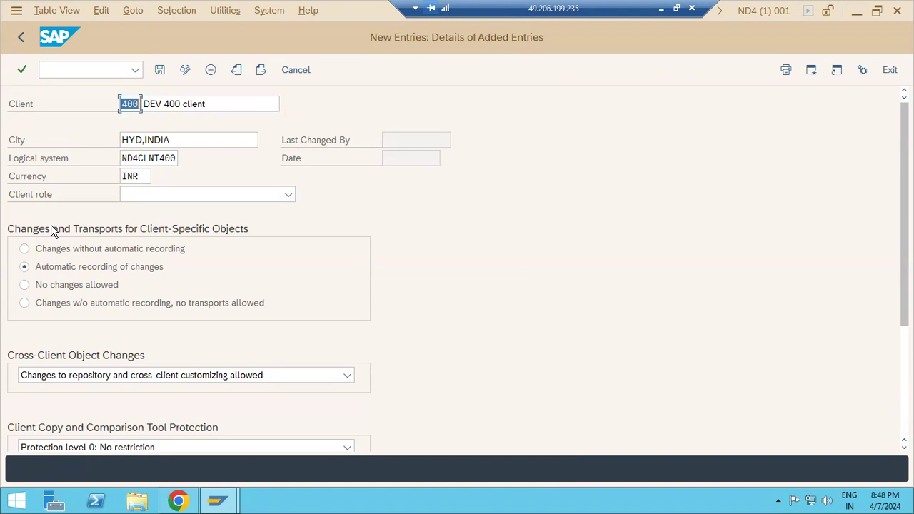
# Select automatic recording of changes and forbid repository and cross-client customizing changes.
pyautogui.click(25, 250)
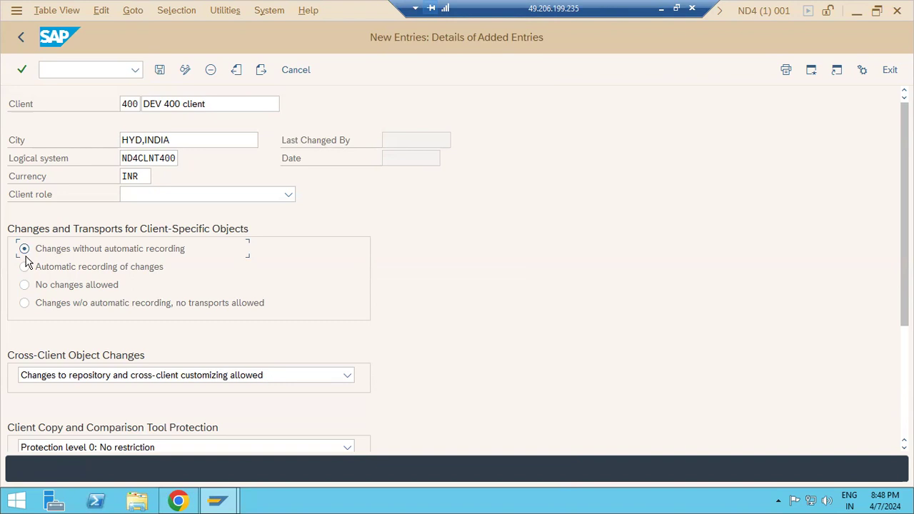
pyautogui.click(25, 267)
pyautogui.click(27, 286)
pyautogui.click(95, 378)
pyautogui.click(87, 461)
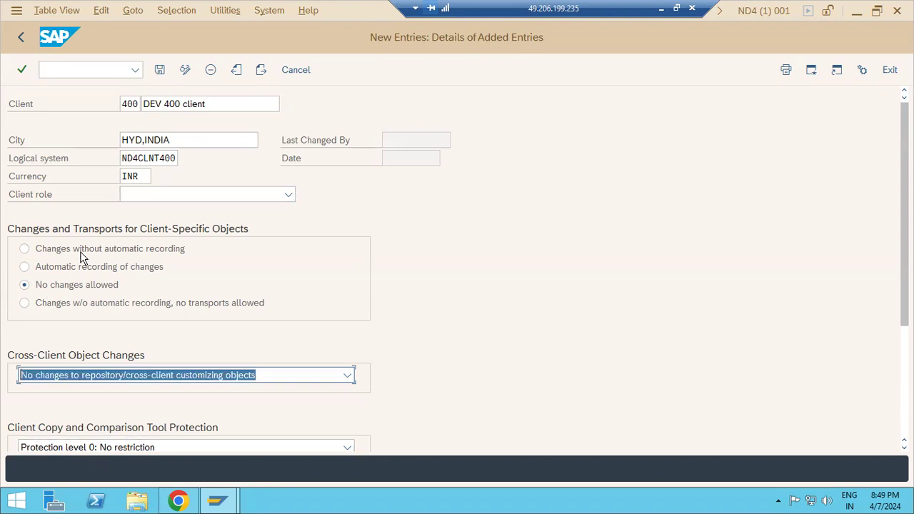
pyautogui.click(60, 275)
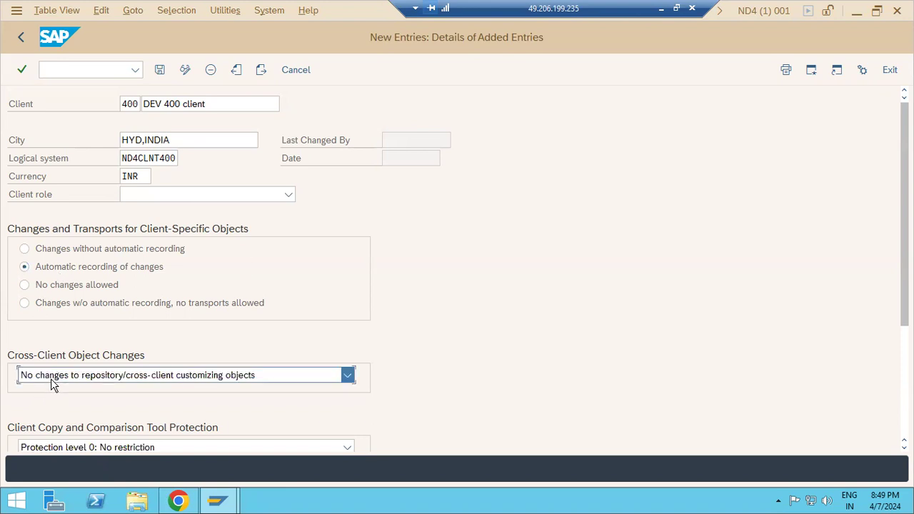
pyautogui.click(51, 379)
# Set cross-client object changes to 'Changes to repository and cross-client customizing allowed'.
pyautogui.scroll(1, 58, 400)
pyautogui.click(58, 396)
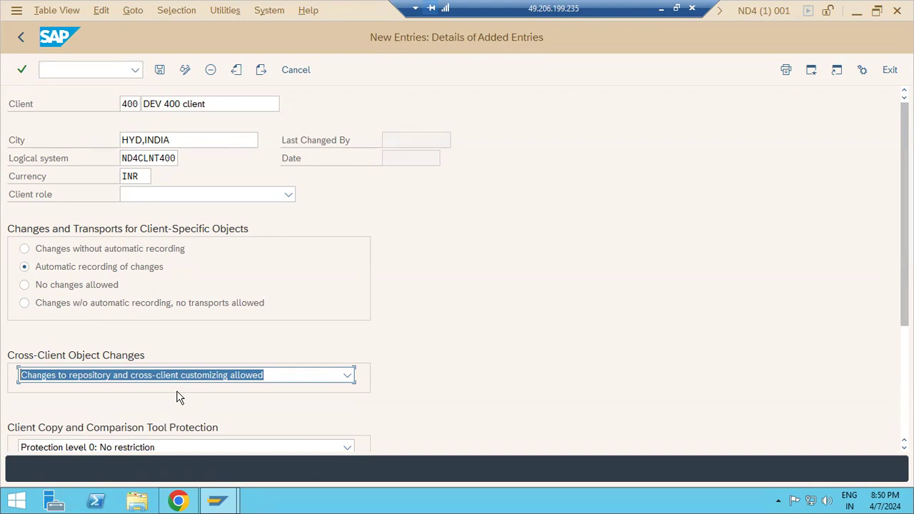
pyautogui.click(167, 375)
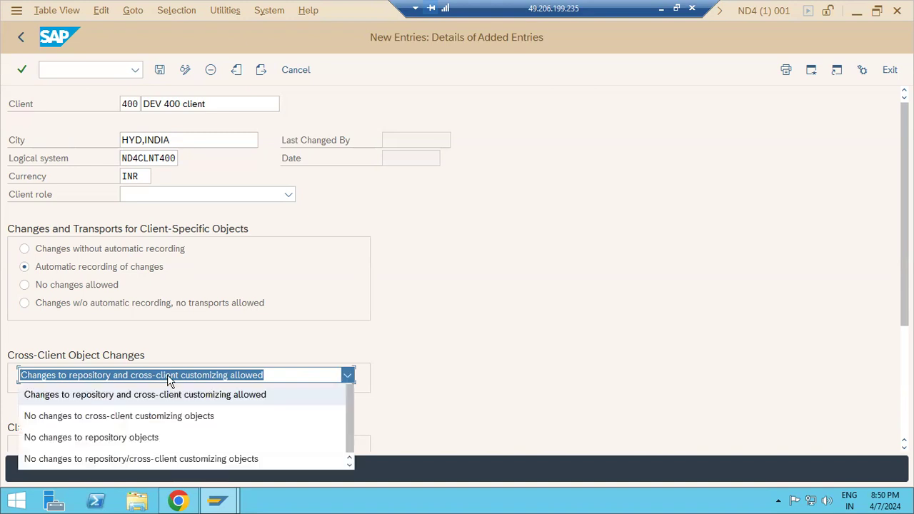
pyautogui.click(131, 103)
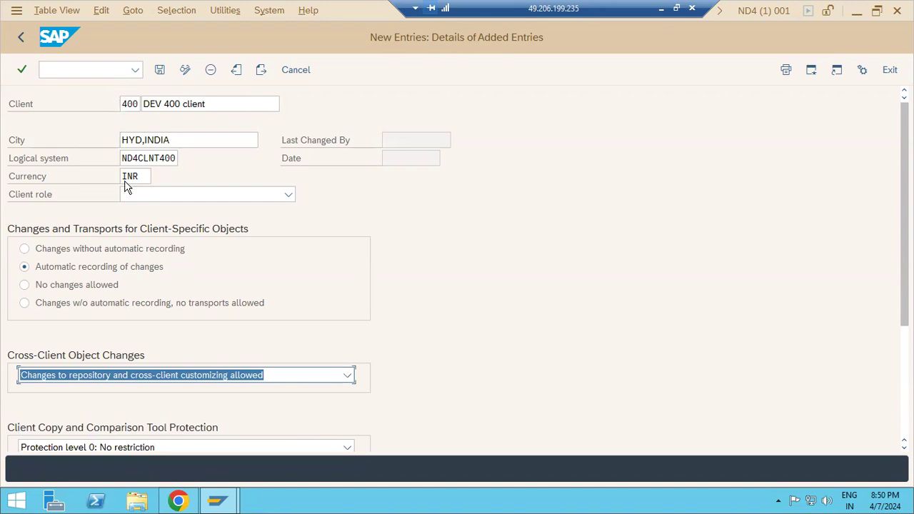
pyautogui.click(82, 385)
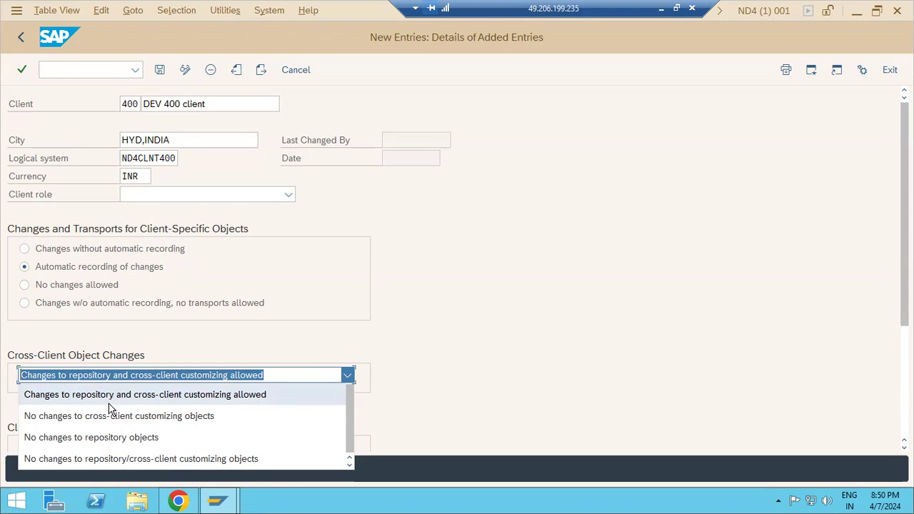
pyautogui.click(661, 12)
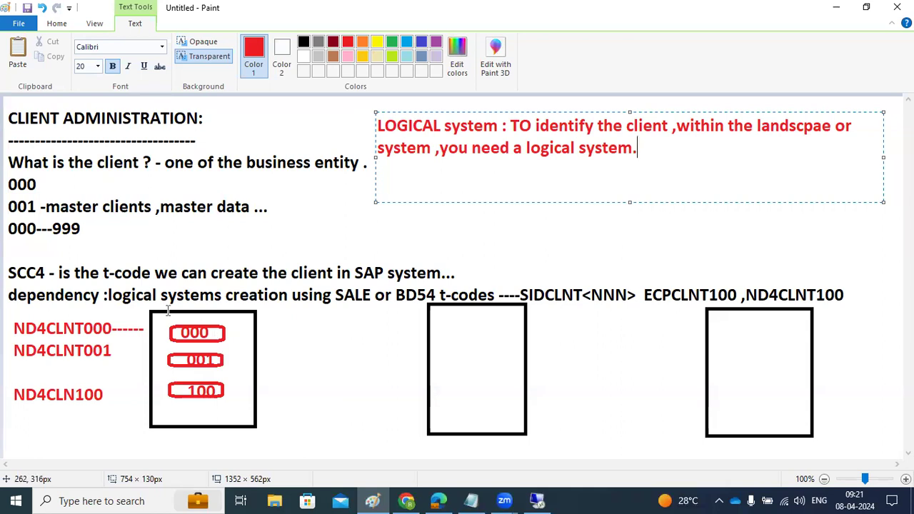
# Restore the SAP GUI window with client 400's details from the taskbar.
pyautogui.click(549, 499)
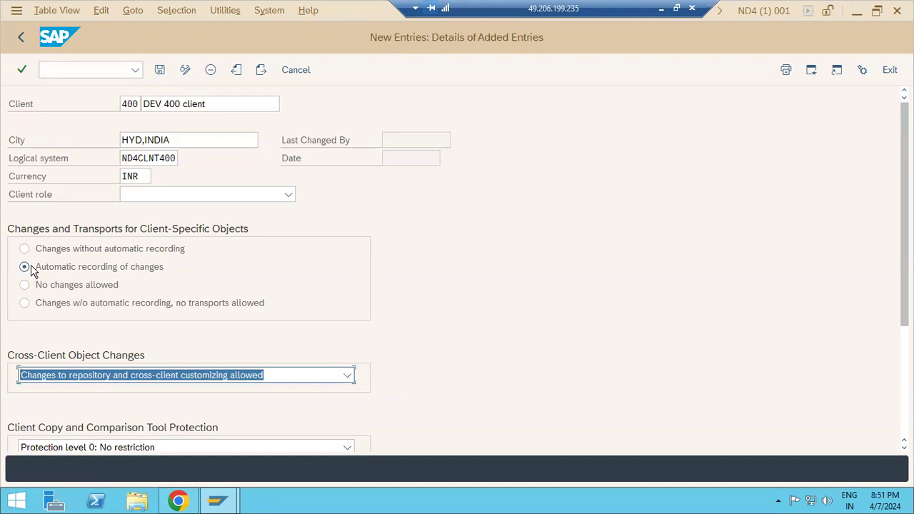
# Save client 400 with no changes allowed and no repository/cross-client customizing changes, acknowledging the warning.
pyautogui.click(63, 288)
pyautogui.click(82, 375)
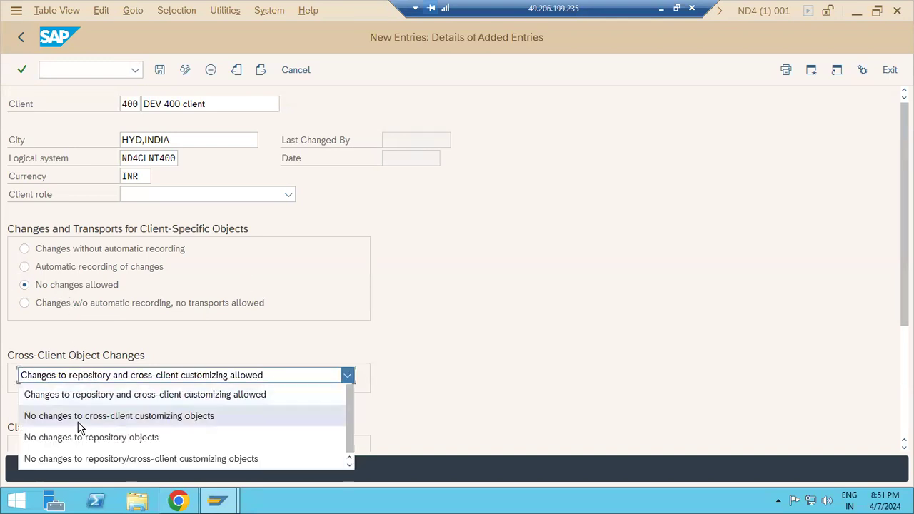
pyautogui.click(88, 459)
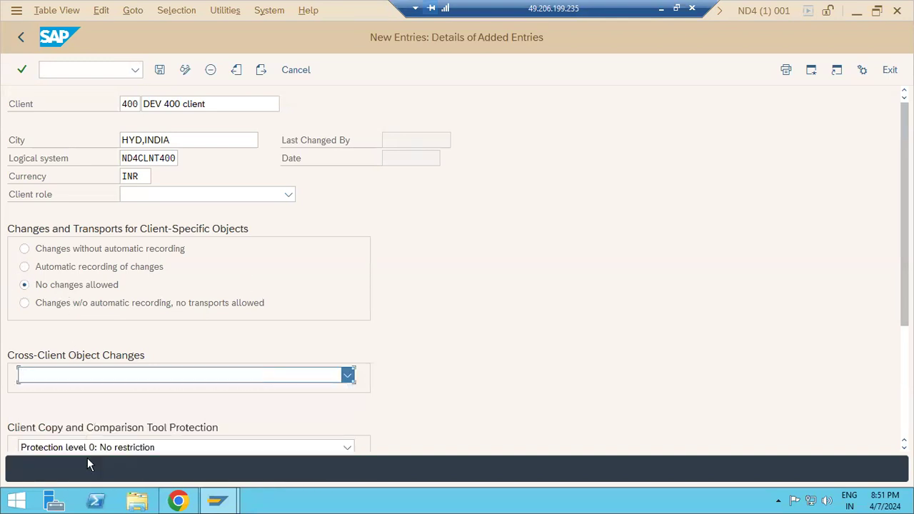
pyautogui.click(156, 74)
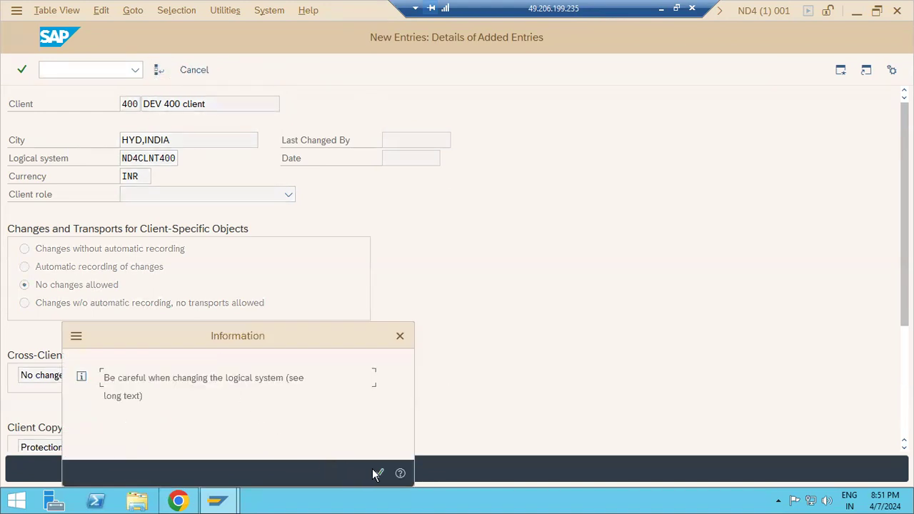
pyautogui.click(376, 473)
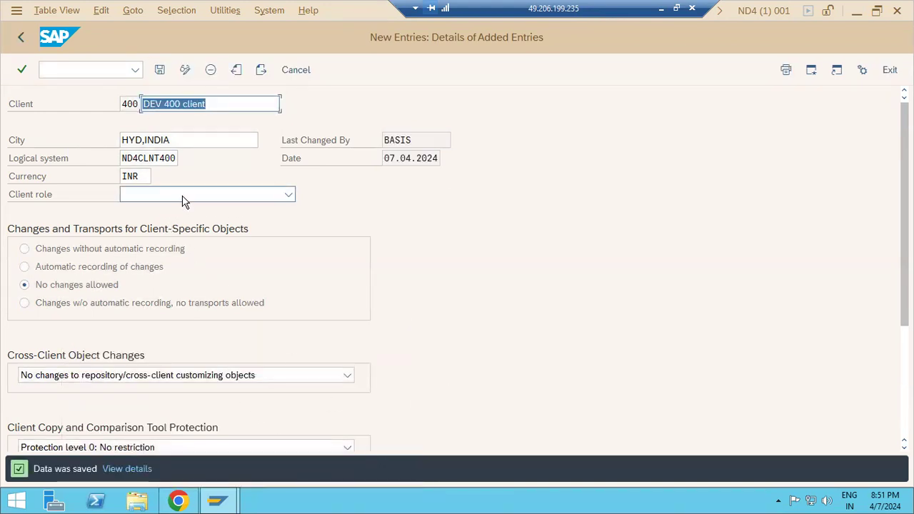
pyautogui.click(184, 198)
# Change the client role from Production to Training/Education.
pyautogui.click(152, 214)
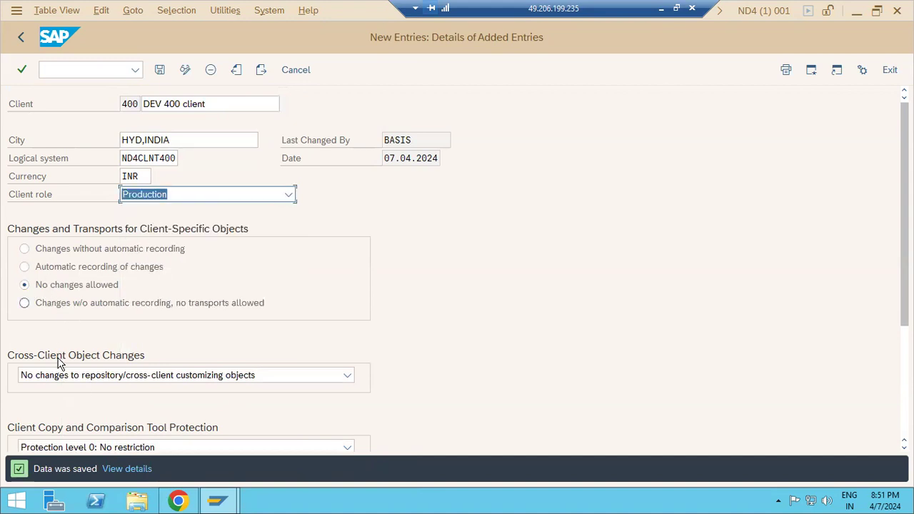
pyautogui.click(160, 200)
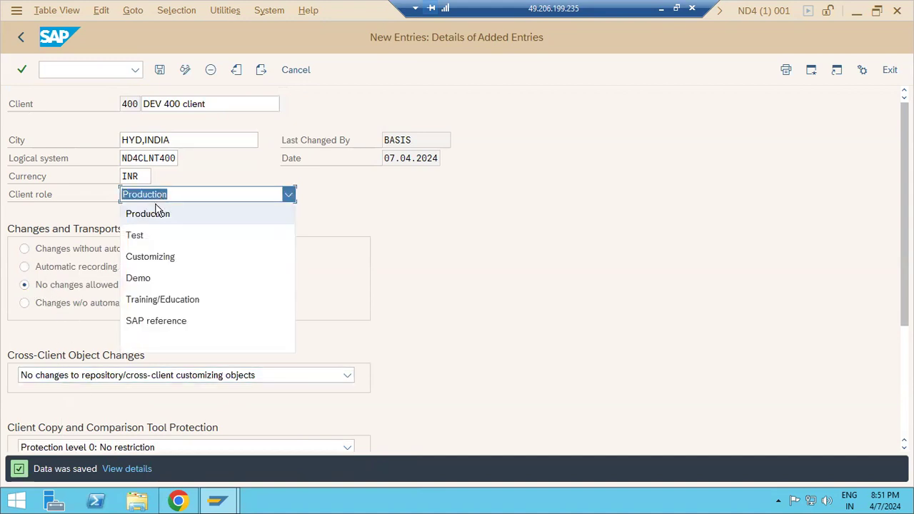
pyautogui.click(145, 300)
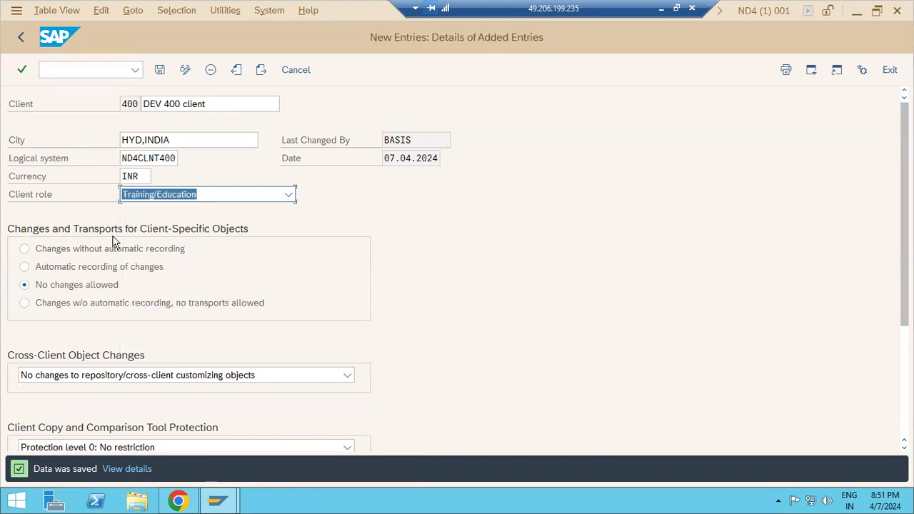
# Switch to automatic recording of changes, allow repository/cross-client customizing changes, and save.
pyautogui.click(80, 267)
pyautogui.click(78, 374)
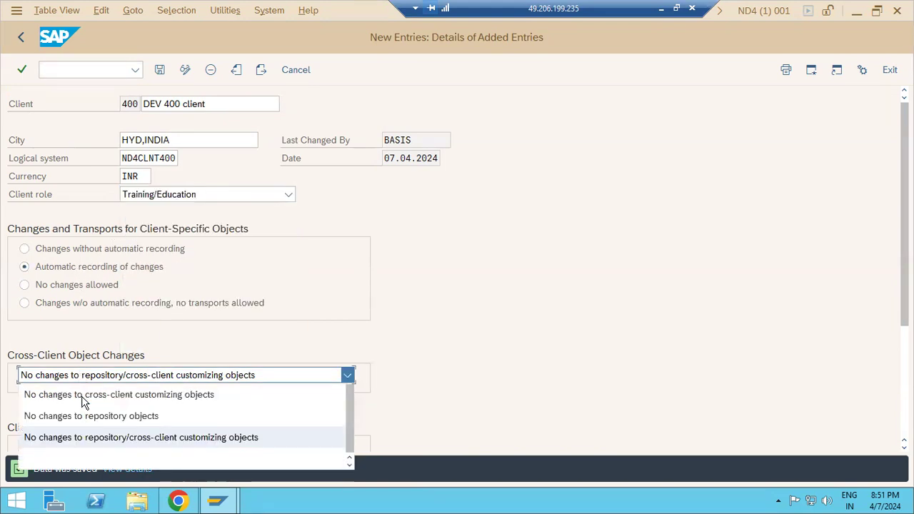
pyautogui.click(83, 393)
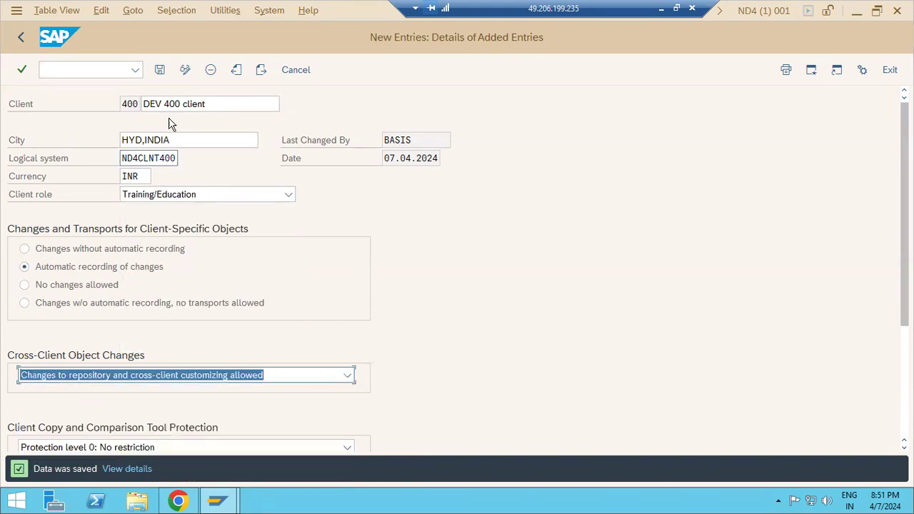
pyautogui.click(159, 70)
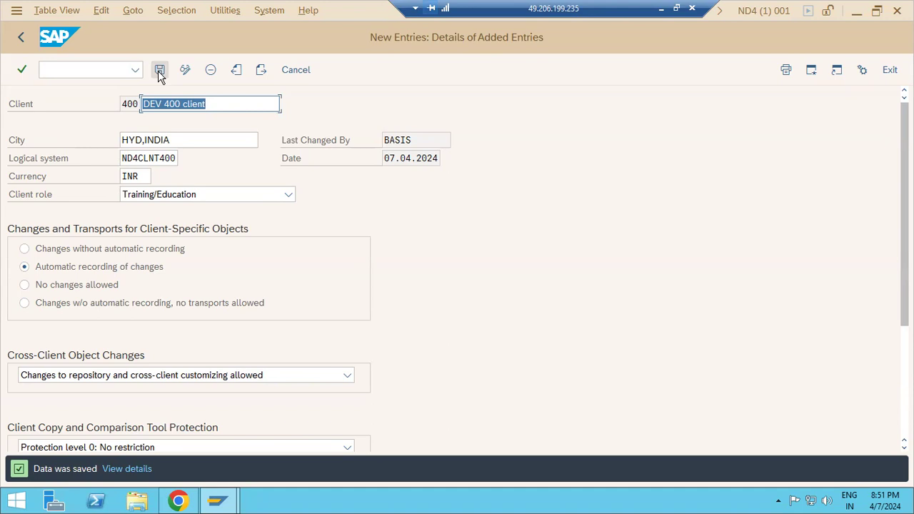
# Re-save client 400 with automatic recording and cross-client customizing changes still allowed.
pyautogui.click(42, 288)
pyautogui.click(49, 269)
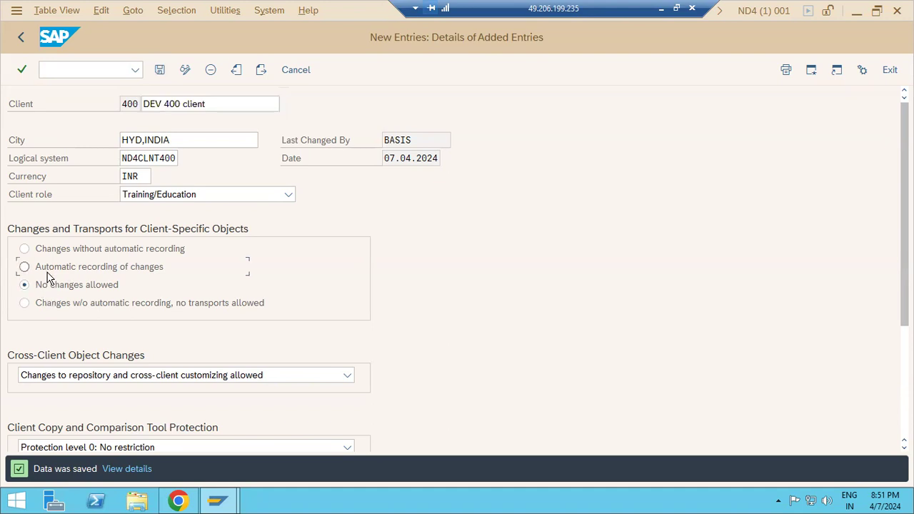
pyautogui.click(73, 376)
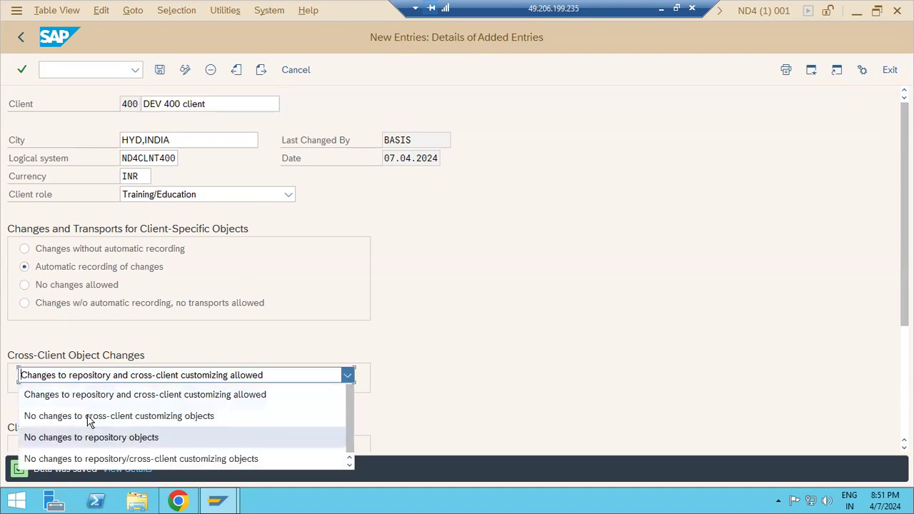
pyautogui.click(80, 397)
pyautogui.click(160, 71)
pyautogui.click(160, 71)
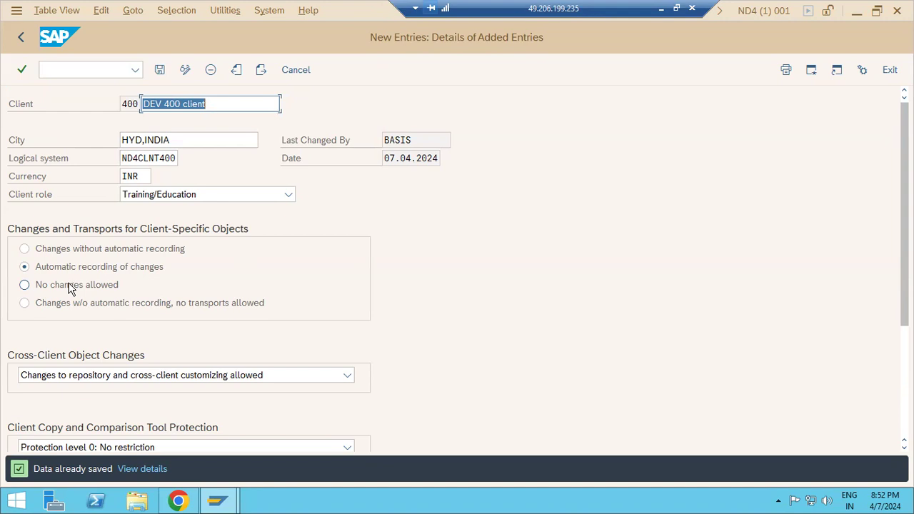
# Recheck cross-client changes allowed, then minimize the remote SAP session to reveal the Paint notes.
pyautogui.click(65, 377)
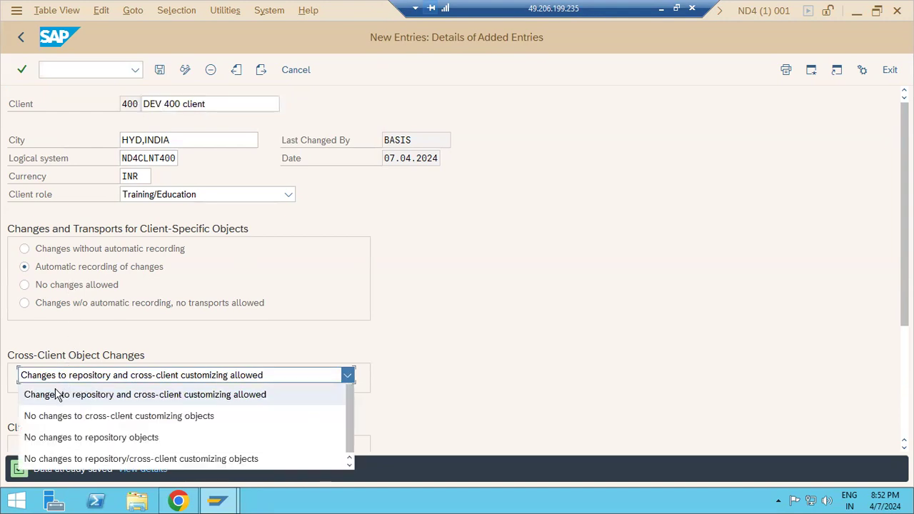
pyautogui.click(57, 396)
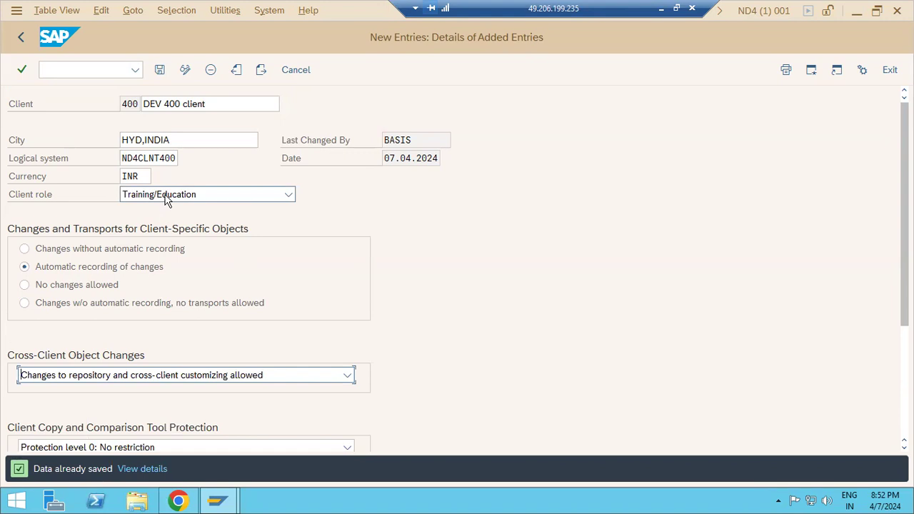
pyautogui.click(661, 8)
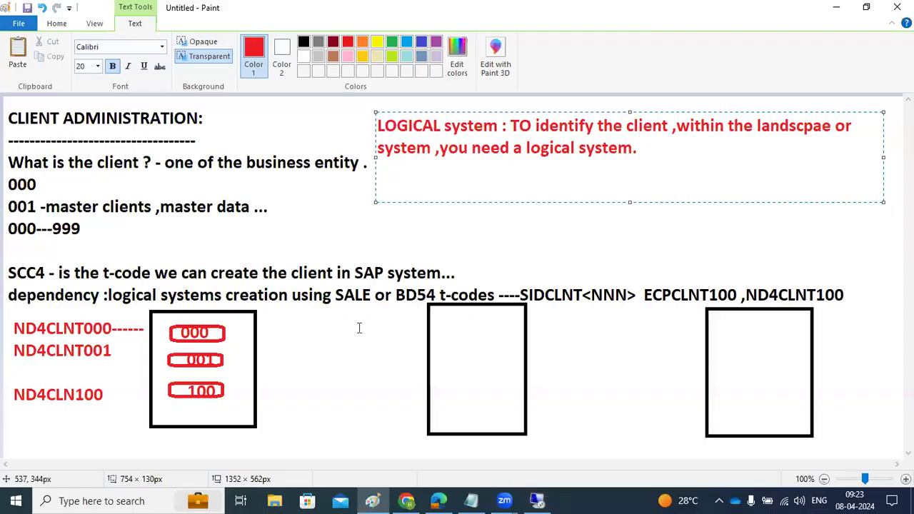
# Add a new line 'DEV - system settin' below the logical system definition note.
pyautogui.press('Return')
pyautogui.press('Return')
pyautogui.write('DEV -')
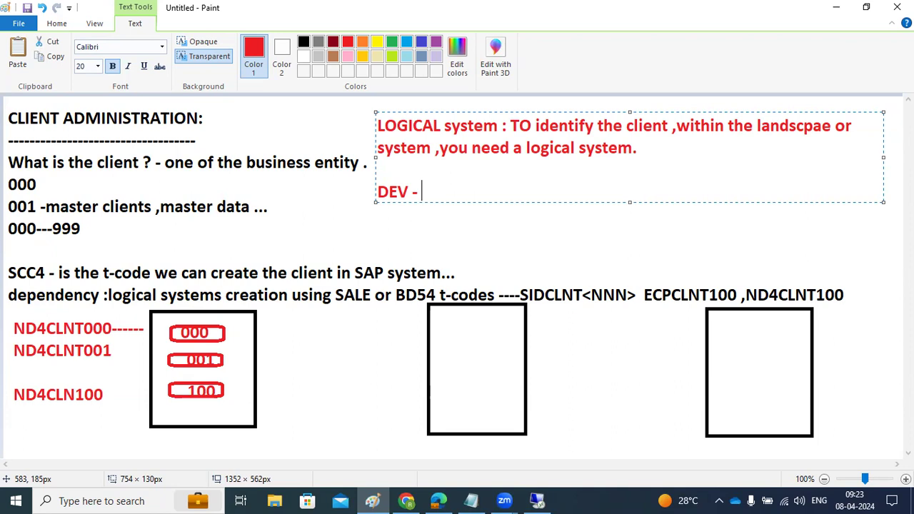
pyautogui.write('system settin')
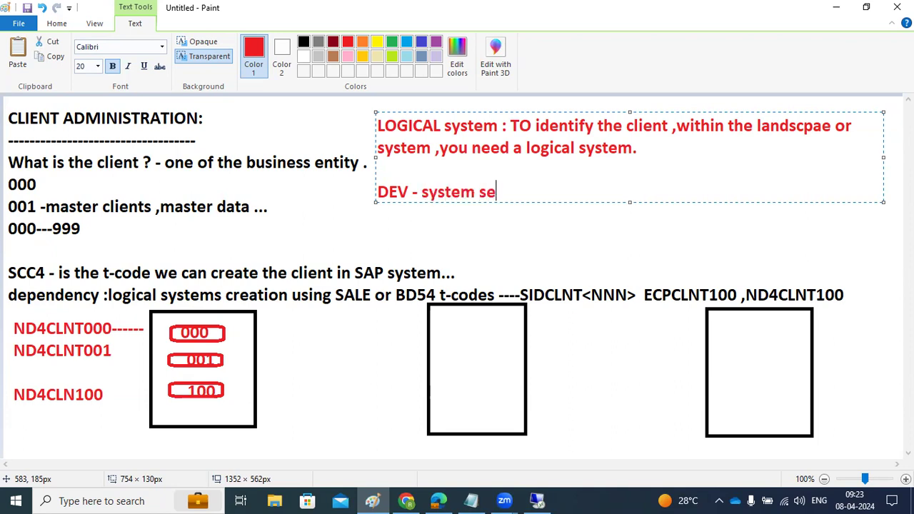
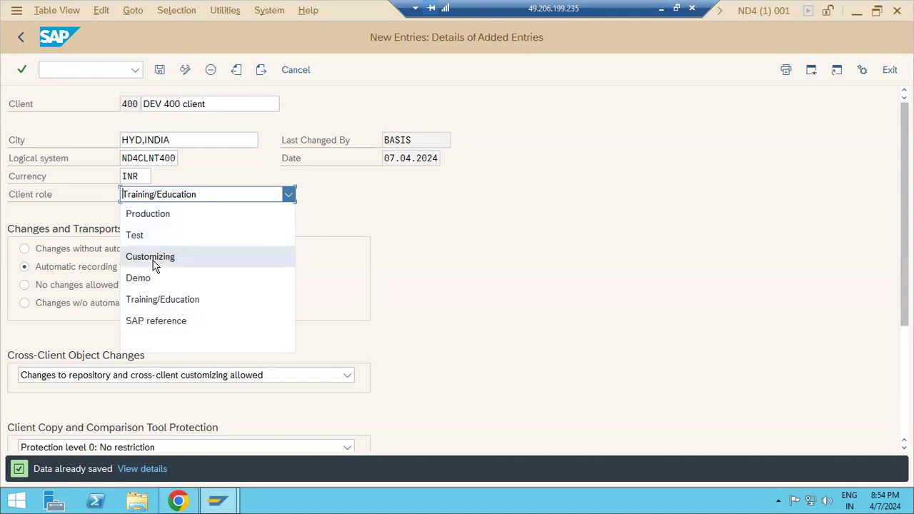
# Save client 400 with the Training/Education role and return to the top of the clients overview.
pyautogui.click(154, 305)
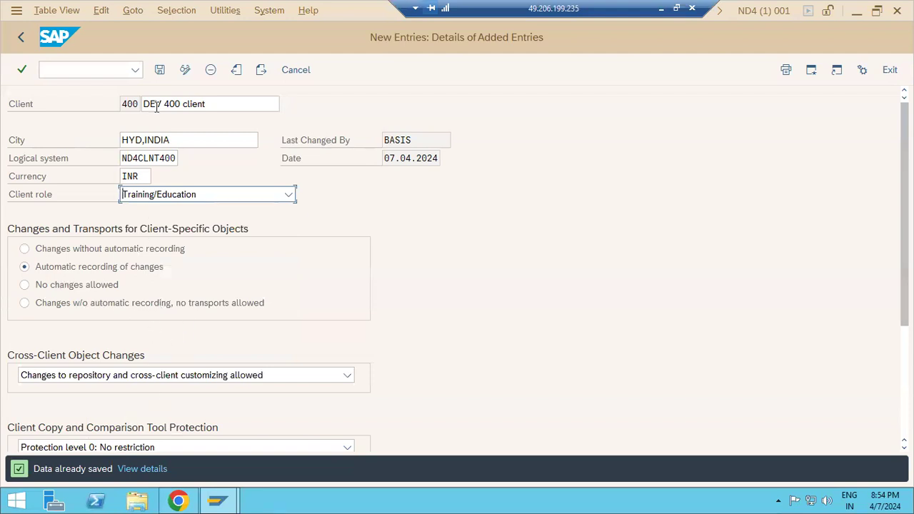
pyautogui.click(159, 69)
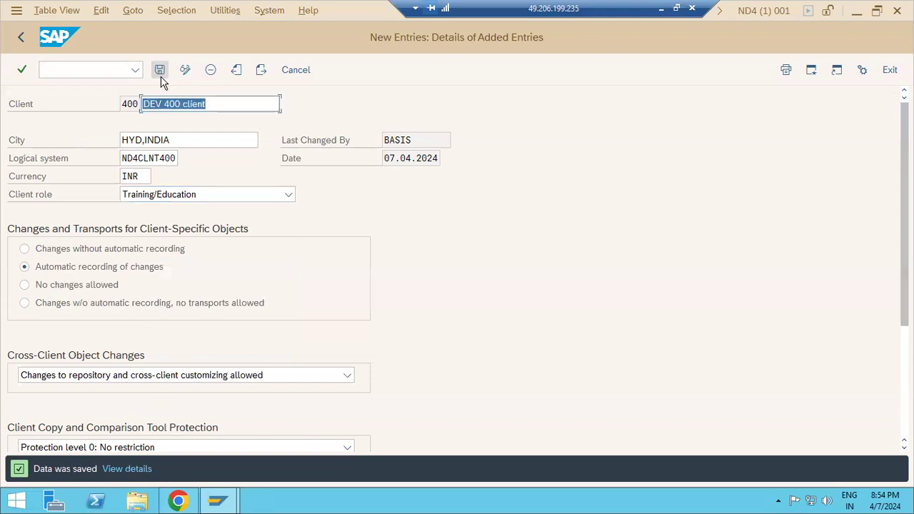
pyautogui.click(17, 40)
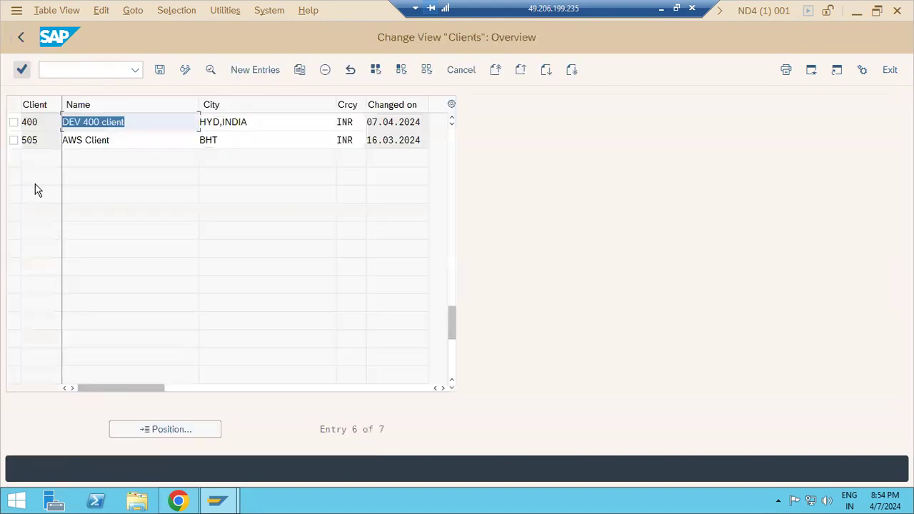
pyautogui.scroll(1, 30, 194)
pyautogui.scroll(1, 30, 194)
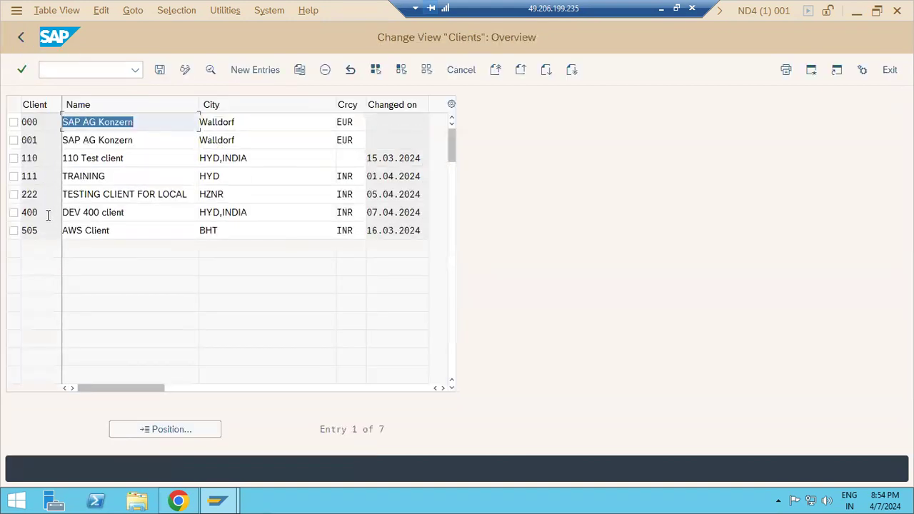
pyautogui.click(47, 215)
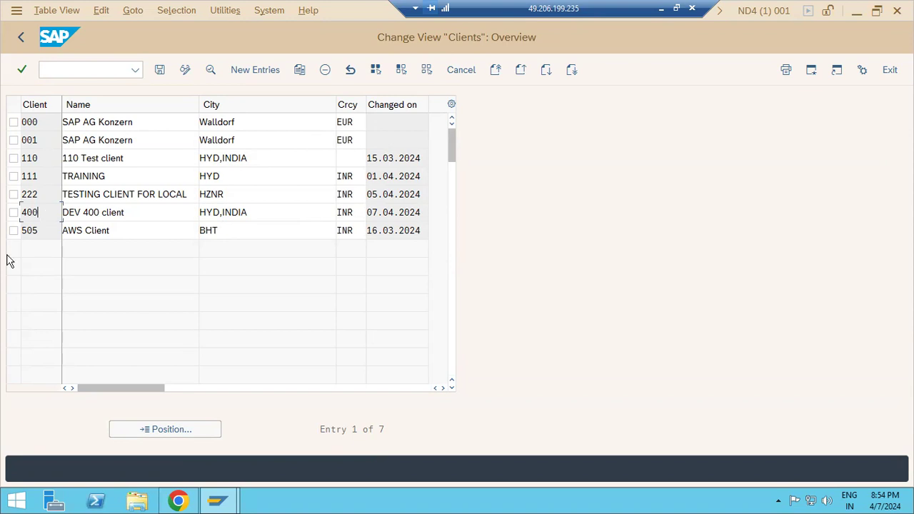
# Run SALE and review Assign Logical System to Client under Basic Settings > Logical Systems.
pyautogui.click(20, 40)
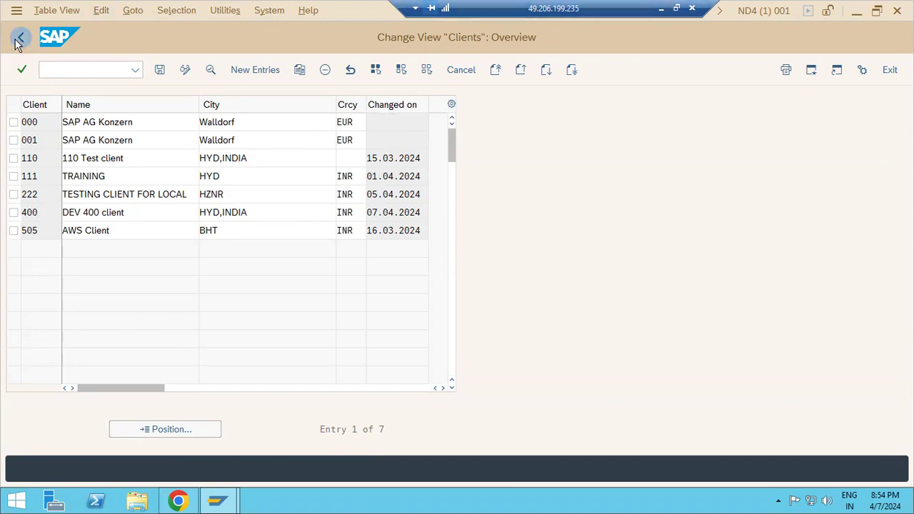
pyautogui.write('sale')
pyautogui.press('Return')
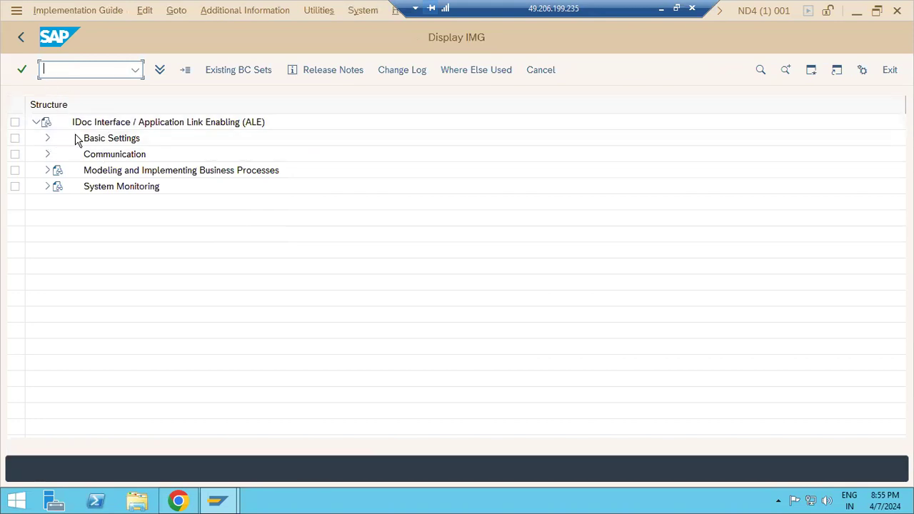
pyautogui.click(47, 139)
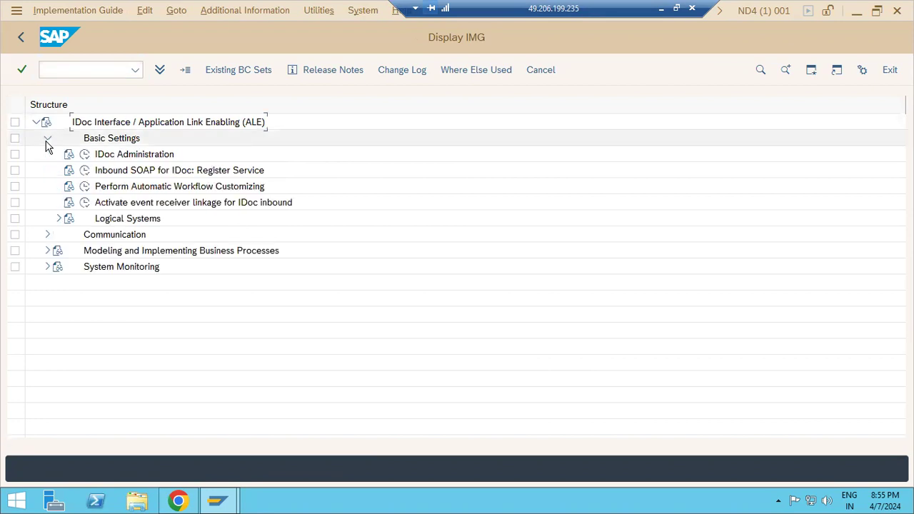
pyautogui.click(58, 219)
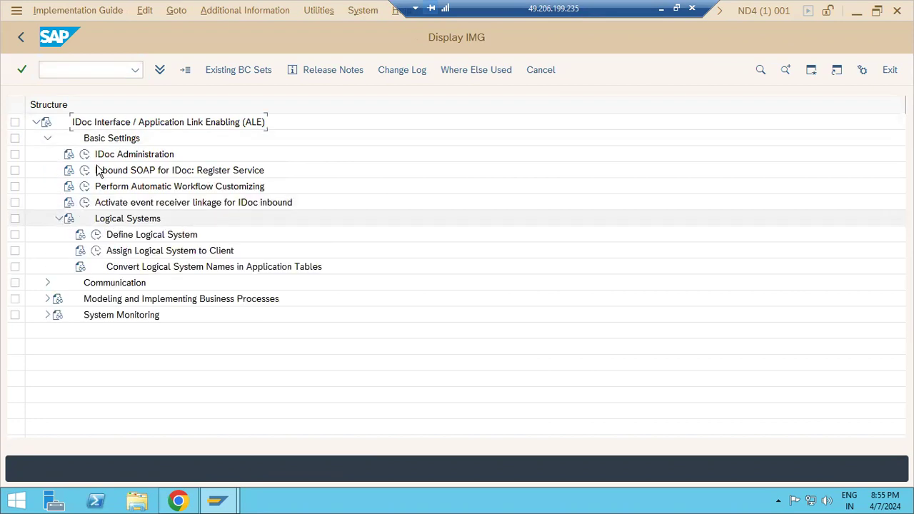
pyautogui.click(96, 251)
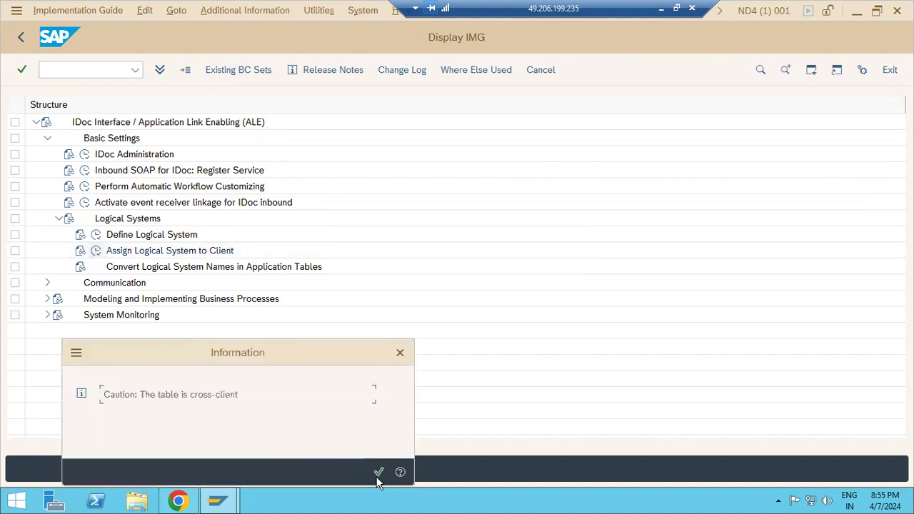
pyautogui.click(378, 472)
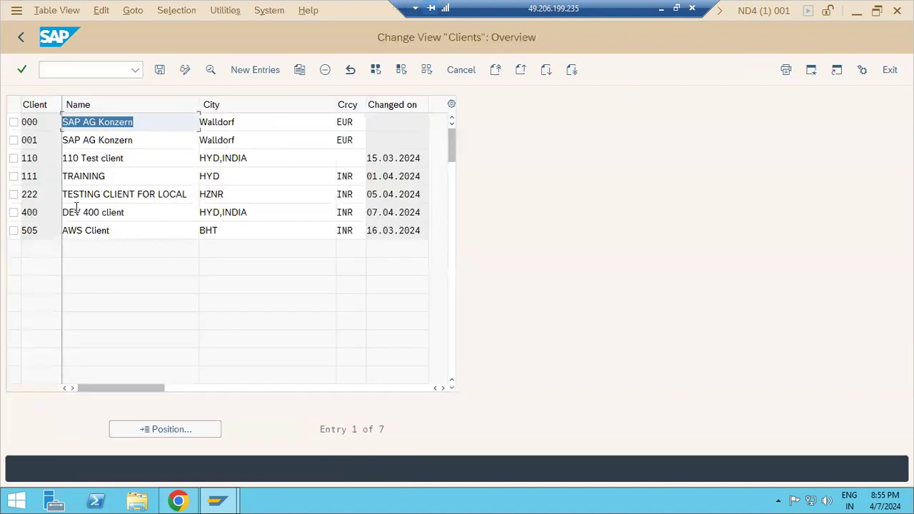
pyautogui.click(23, 37)
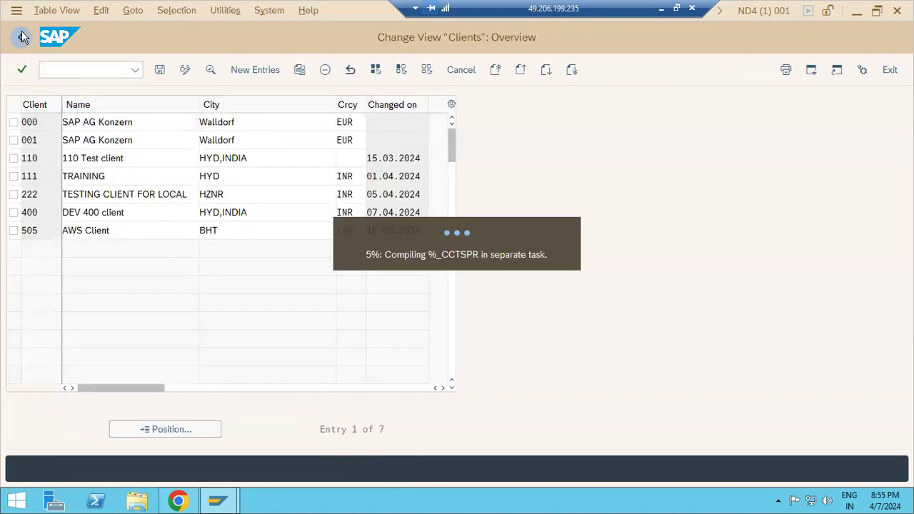
pyautogui.click(22, 37)
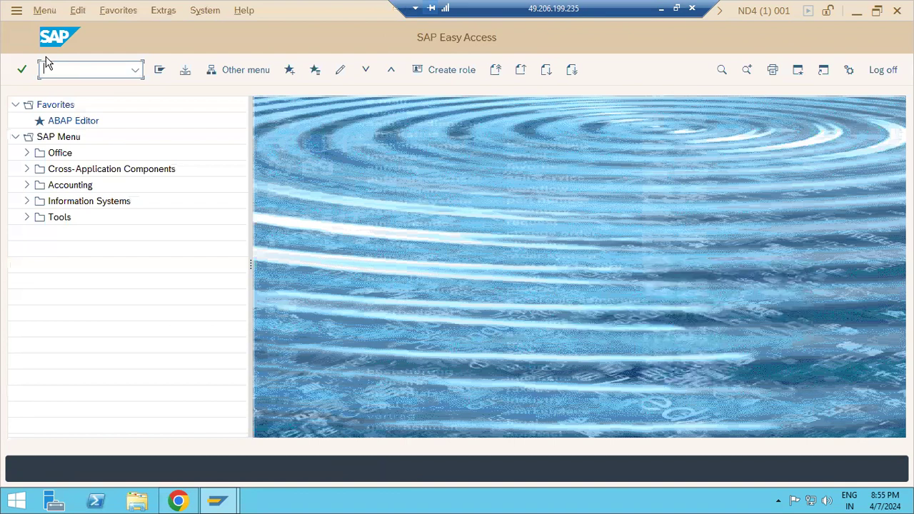
# Check the logical systems list, including ND4CLNT400, then reopen client administration with SCC4.
pyautogui.write('se16')
pyautogui.press('Return')
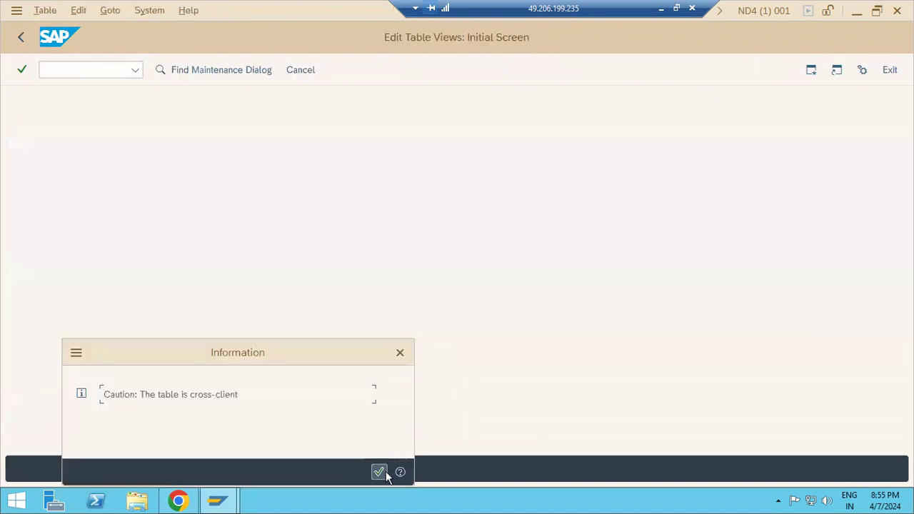
pyautogui.click(379, 472)
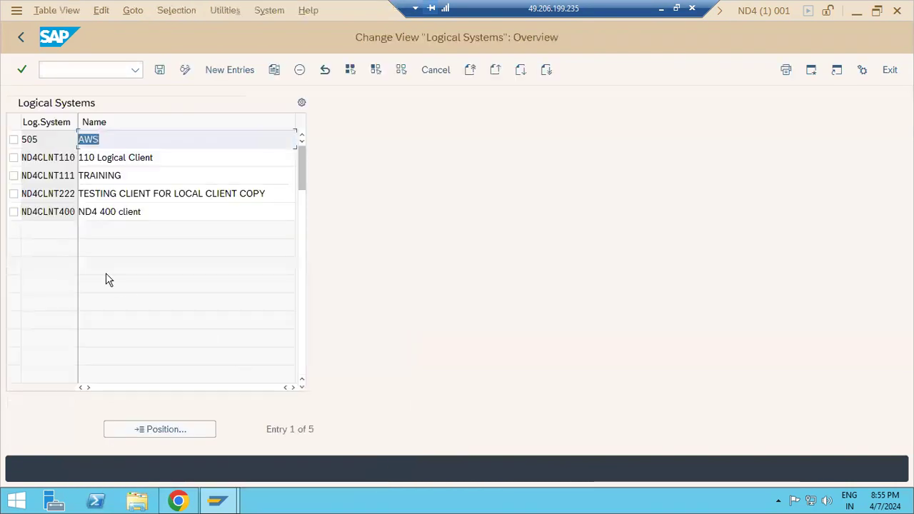
pyautogui.click(58, 212)
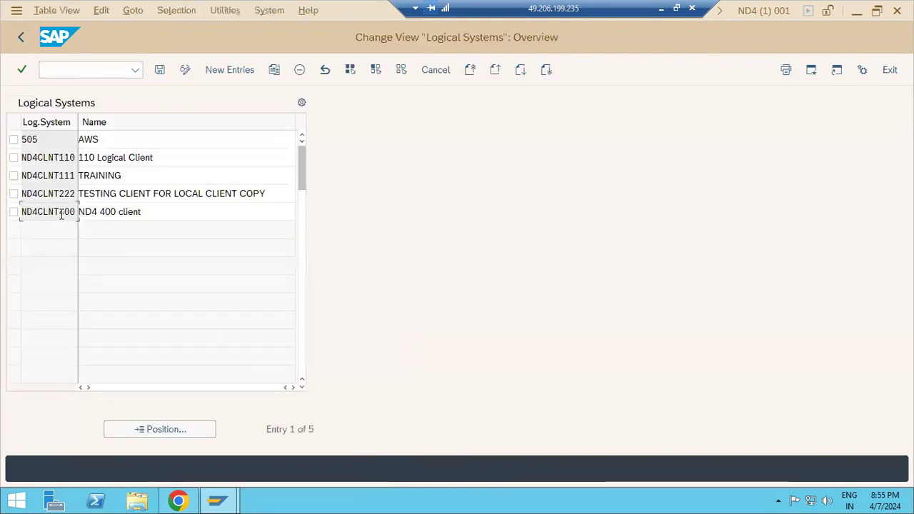
pyautogui.click(20, 42)
pyautogui.write('scc4')
pyautogui.press('Return')
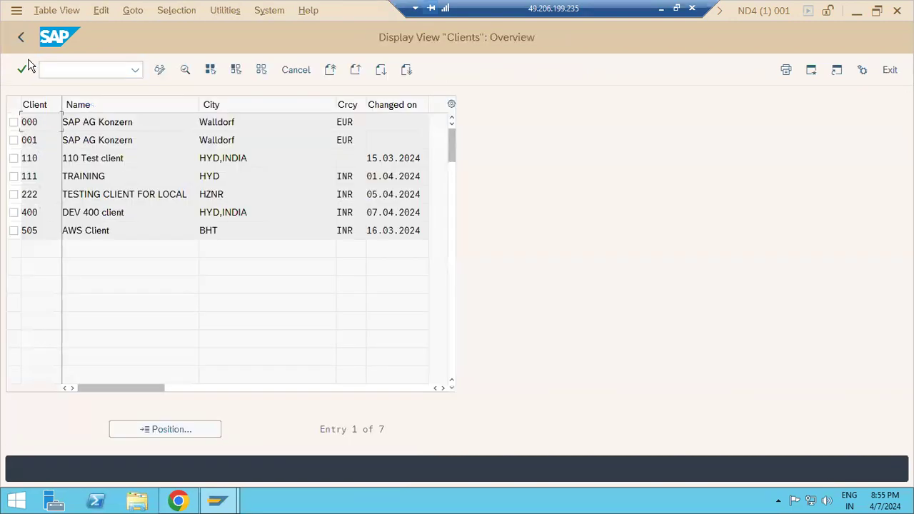
# In change mode, delete clients 110, 111, 222 and 400 and save.
pyautogui.click(13, 159)
pyautogui.click(13, 177)
pyautogui.click(13, 194)
pyautogui.click(13, 212)
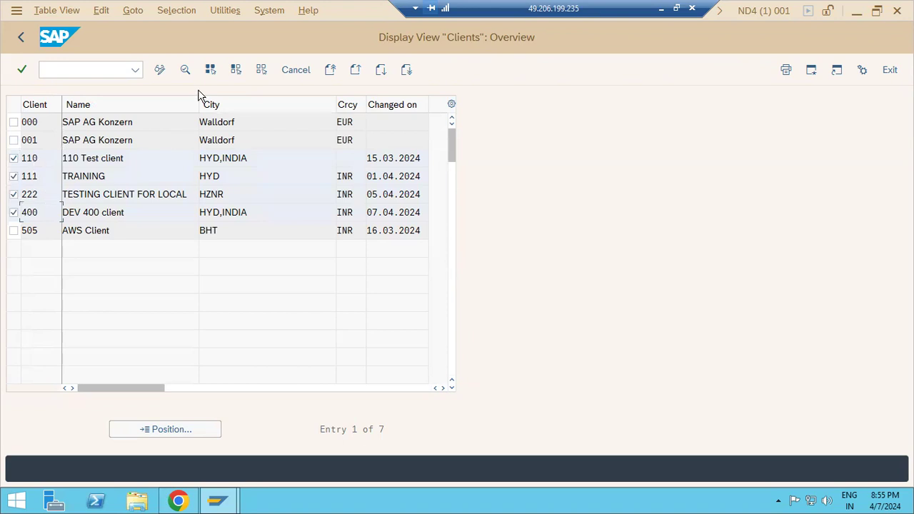
pyautogui.click(160, 70)
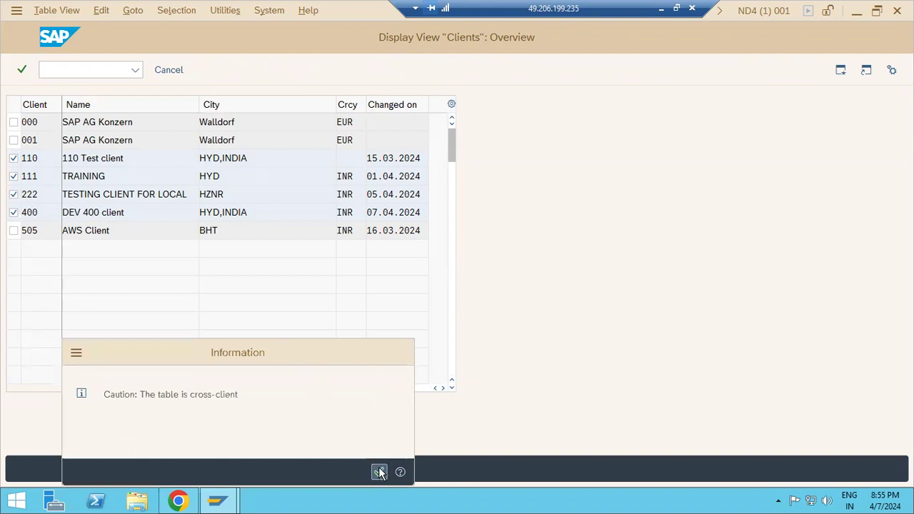
pyautogui.click(379, 472)
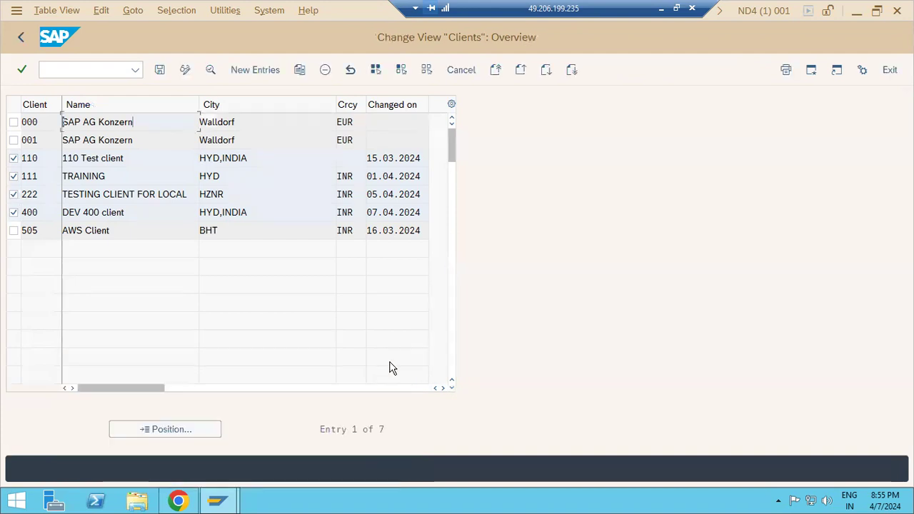
pyautogui.click(14, 159)
pyautogui.click(14, 176)
pyautogui.click(13, 194)
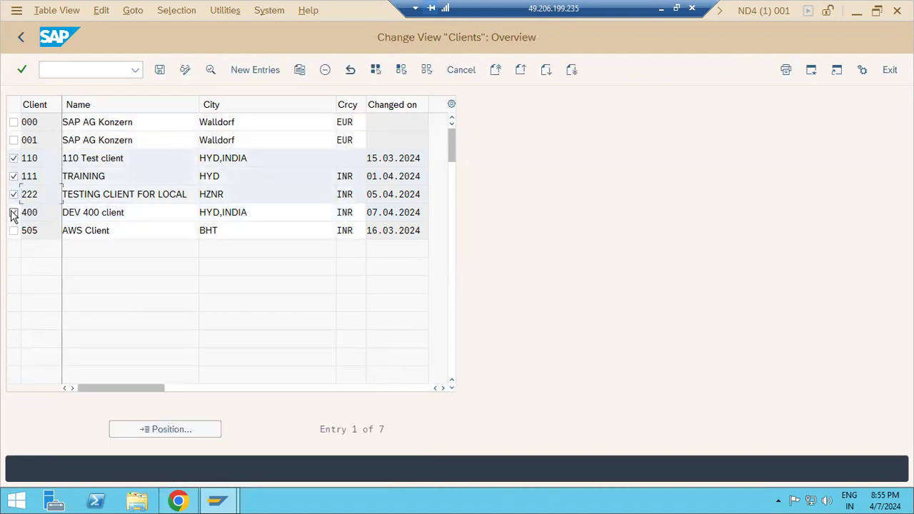
pyautogui.click(14, 213)
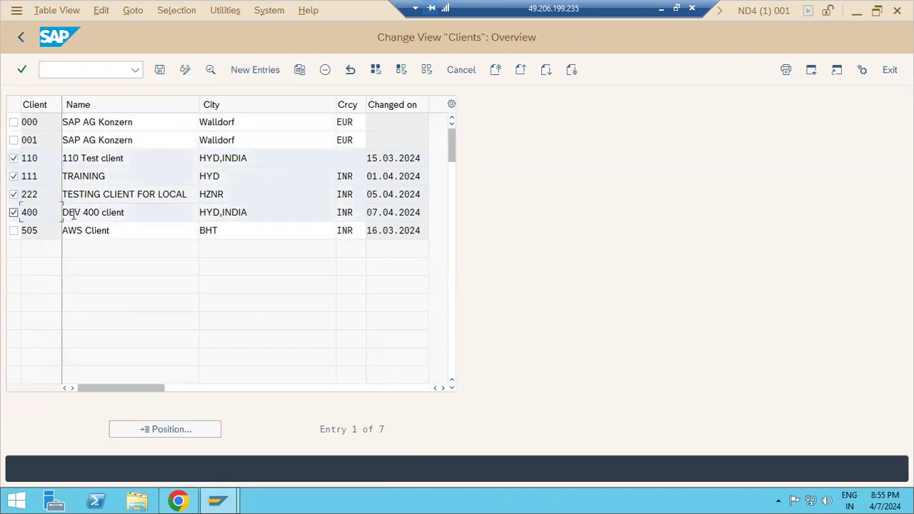
pyautogui.click(325, 69)
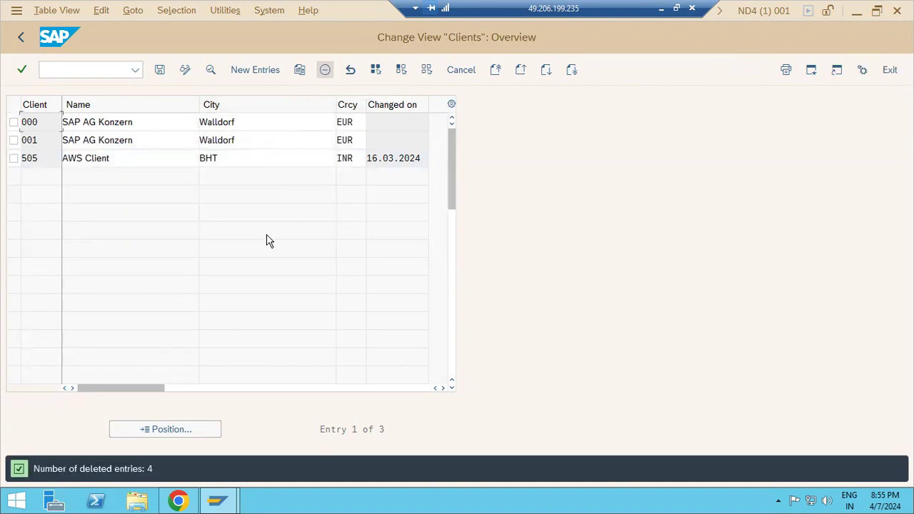
pyautogui.click(160, 71)
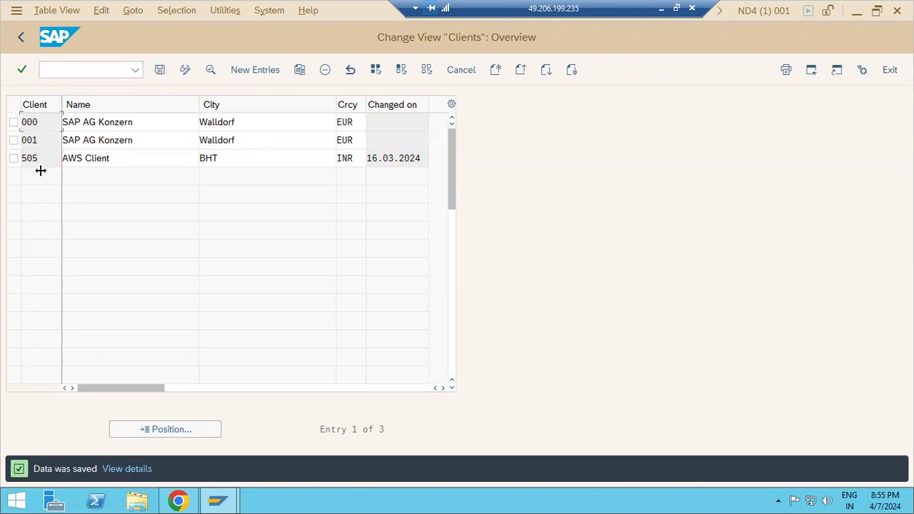
# Delete client 505 'AWS Client', save, and return to the start screen.
pyautogui.click(14, 159)
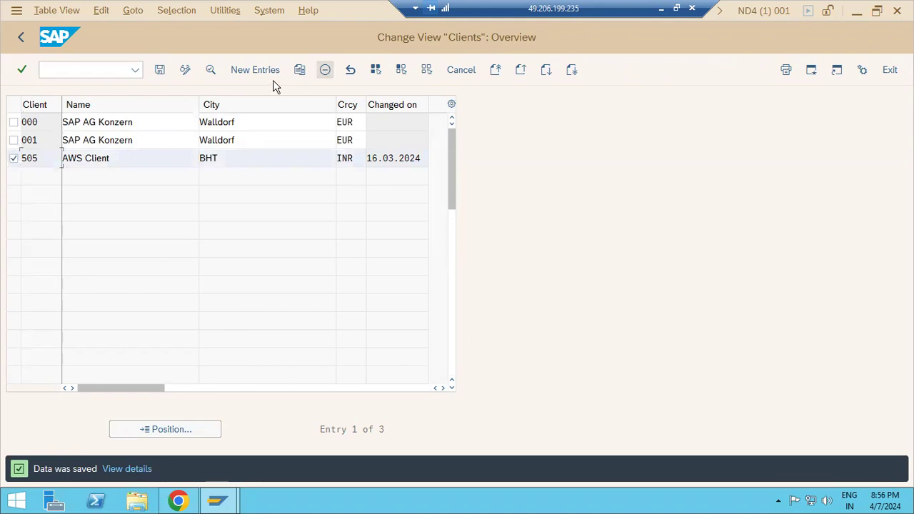
pyautogui.click(325, 69)
pyautogui.click(159, 70)
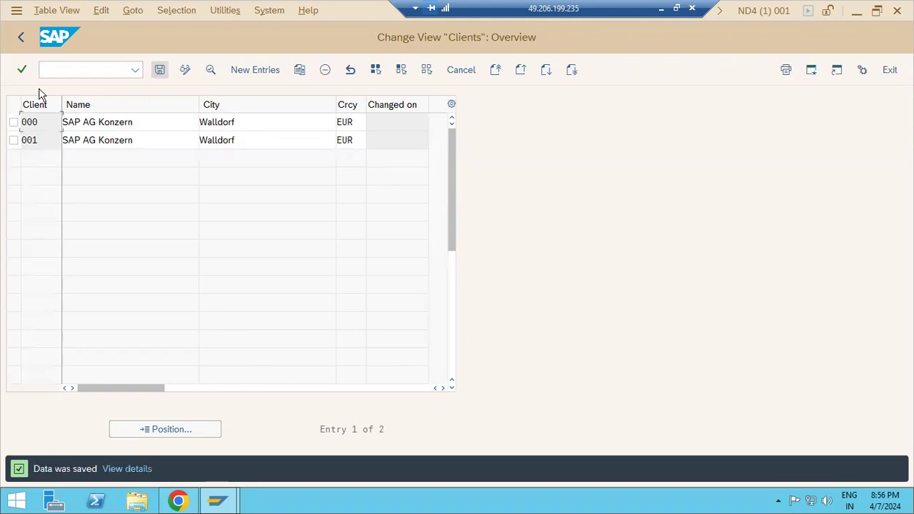
pyautogui.click(19, 37)
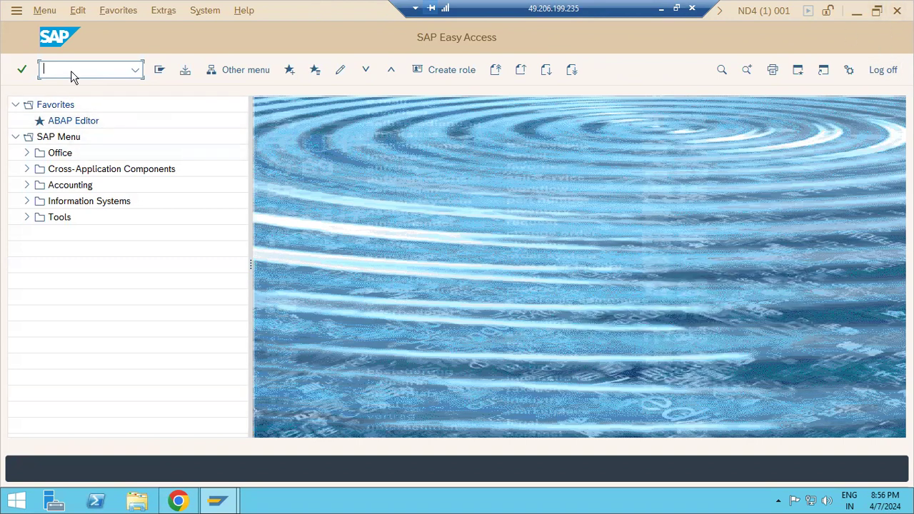
# Open SCC4 in change mode and start a new client entry.
pyautogui.write('scc4')
pyautogui.press('Return')
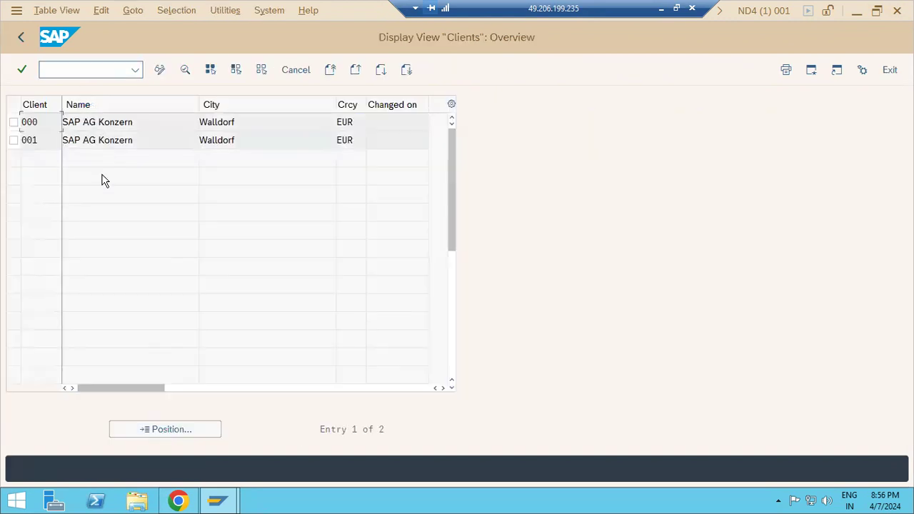
pyautogui.click(161, 72)
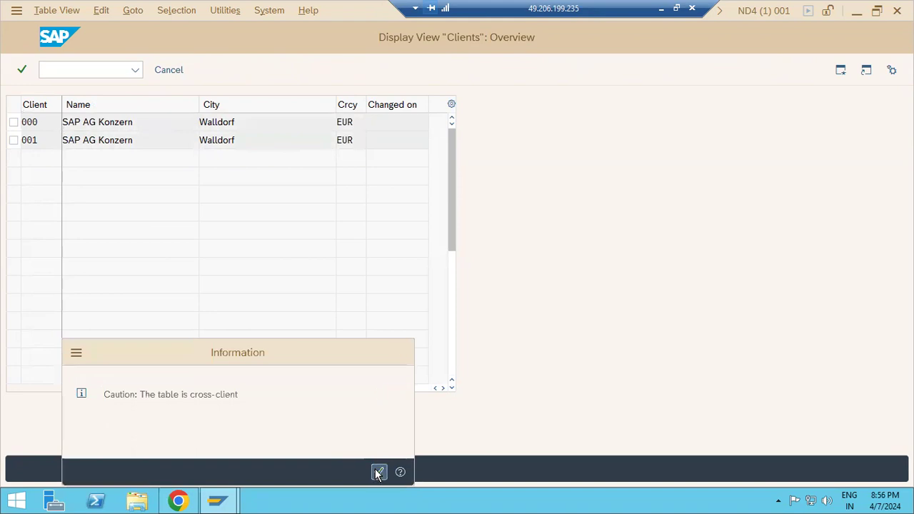
pyautogui.click(378, 472)
pyautogui.click(256, 72)
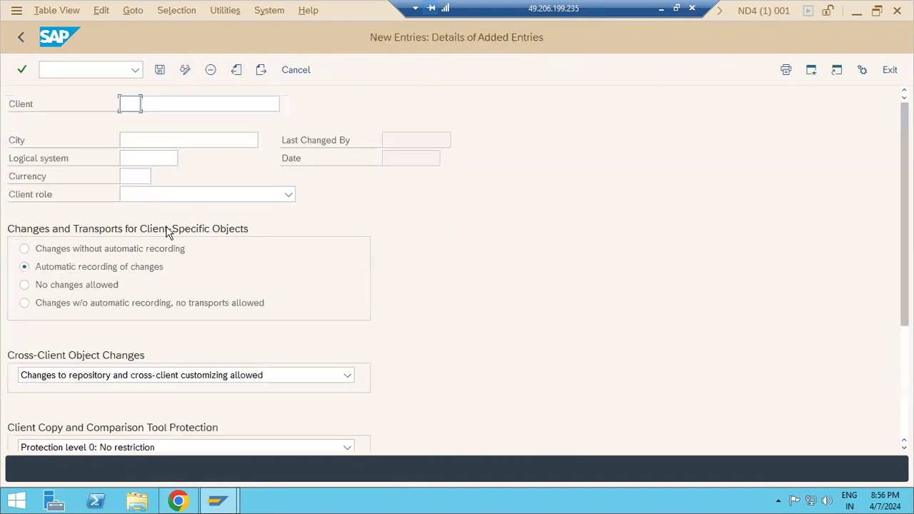
# Fill in client number 100 with the name 'ND4 100'.
pyautogui.click(118, 111)
pyautogui.click(133, 122)
pyautogui.click(159, 103)
pyautogui.write('ND')
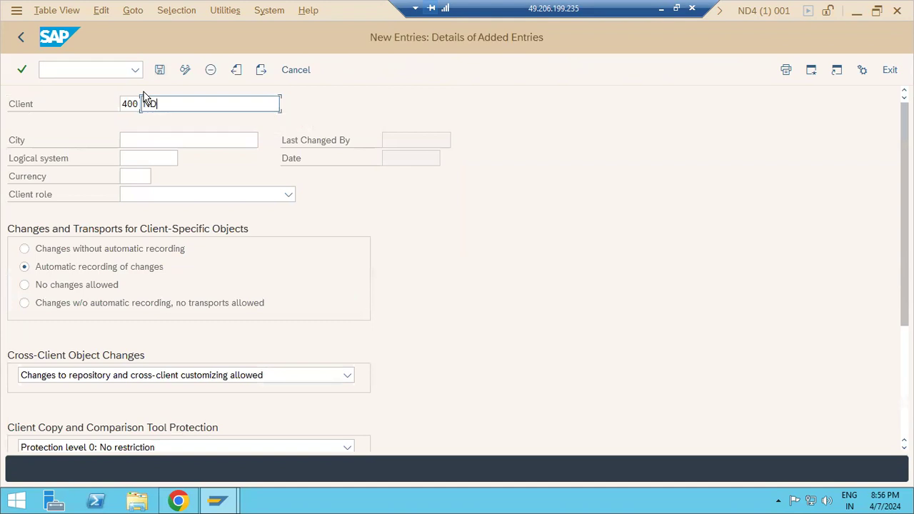
pyautogui.write('4 4')
pyautogui.moveTo(140, 104); pyautogui.dragTo(103, 106)
pyautogui.write('100')
pyautogui.click(174, 103)
pyautogui.press('BackSpace')
pyautogui.press('BackSpace')
pyautogui.write('100')
# Enter city HYD,INDIA and browse the logical system list without choosing one.
pyautogui.click(176, 140)
pyautogui.write('HYD')
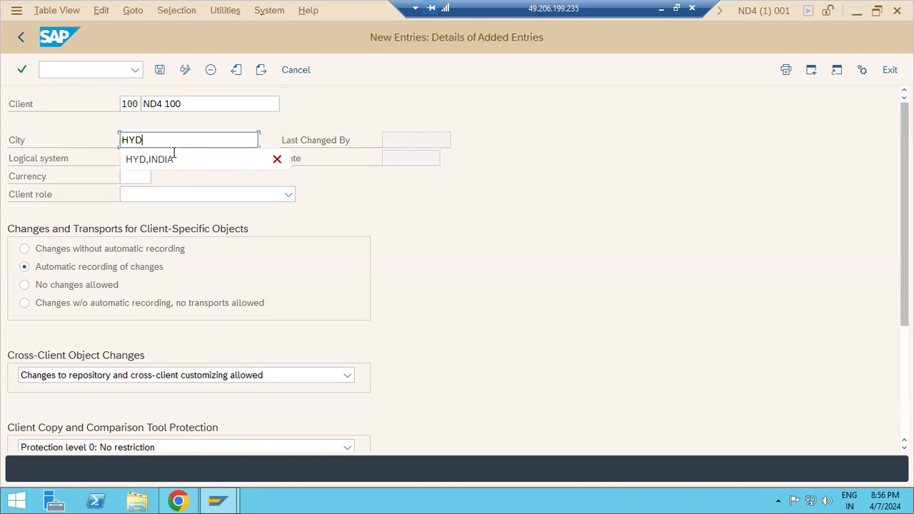
pyautogui.click(170, 157)
pyautogui.click(164, 158)
pyautogui.click(184, 158)
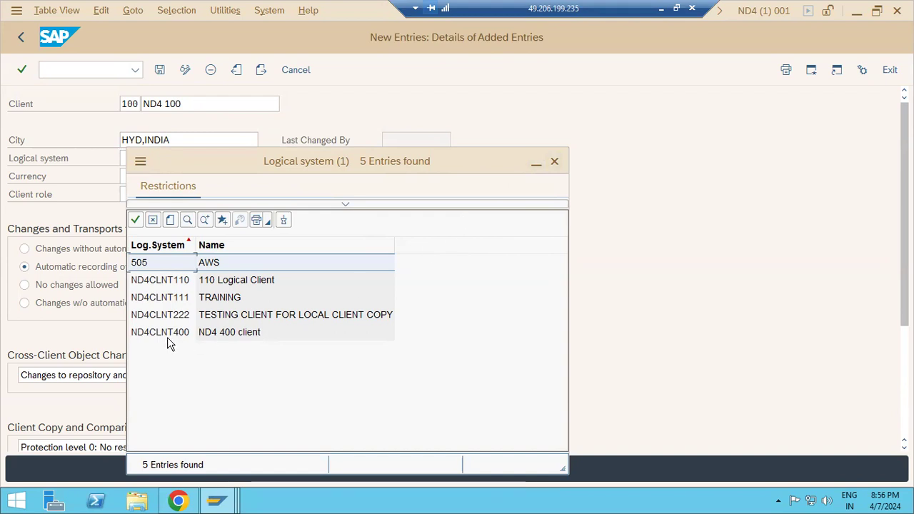
pyautogui.click(122, 105)
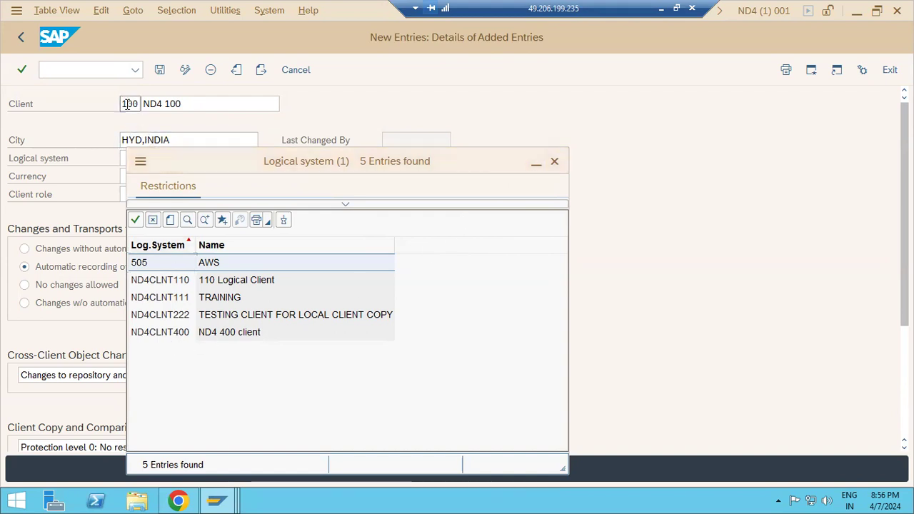
pyautogui.click(163, 334)
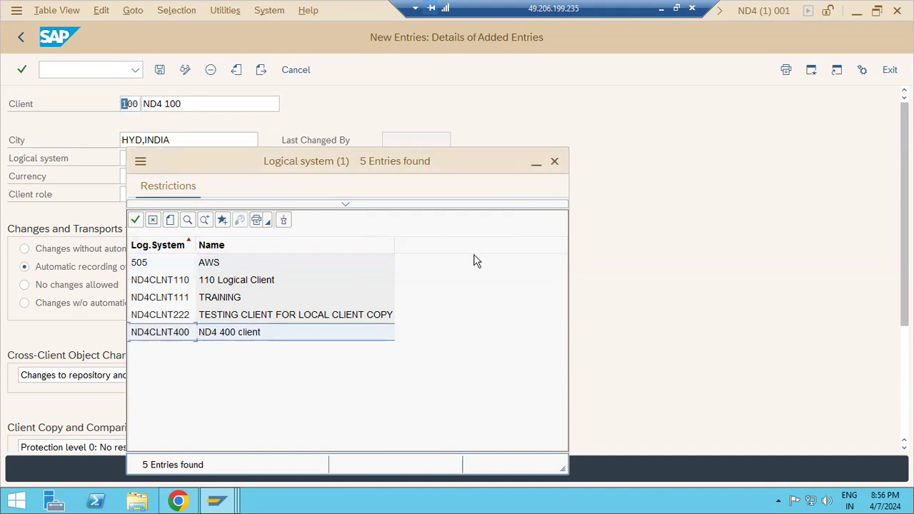
pyautogui.click(555, 162)
pyautogui.click(154, 159)
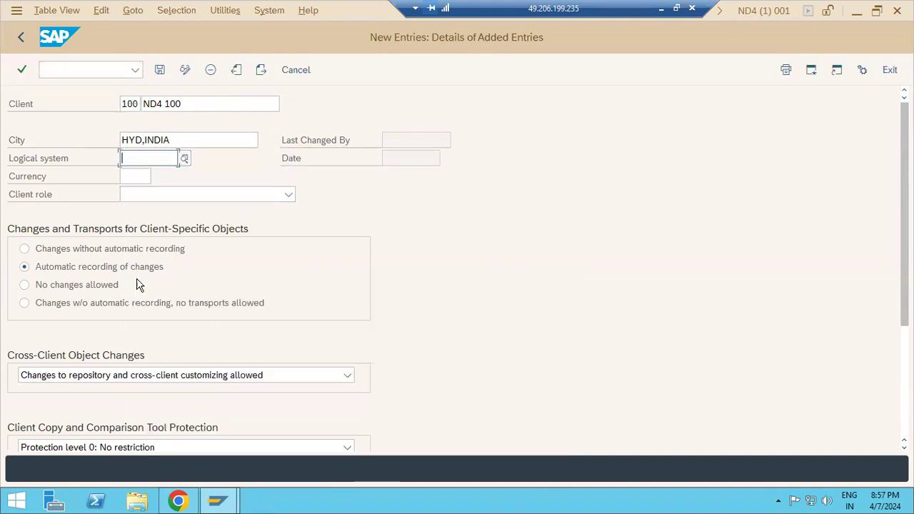
# Open a second SAP session from the new client entry window.
pyautogui.click(234, 497)
pyautogui.click(290, 424)
pyautogui.click(810, 70)
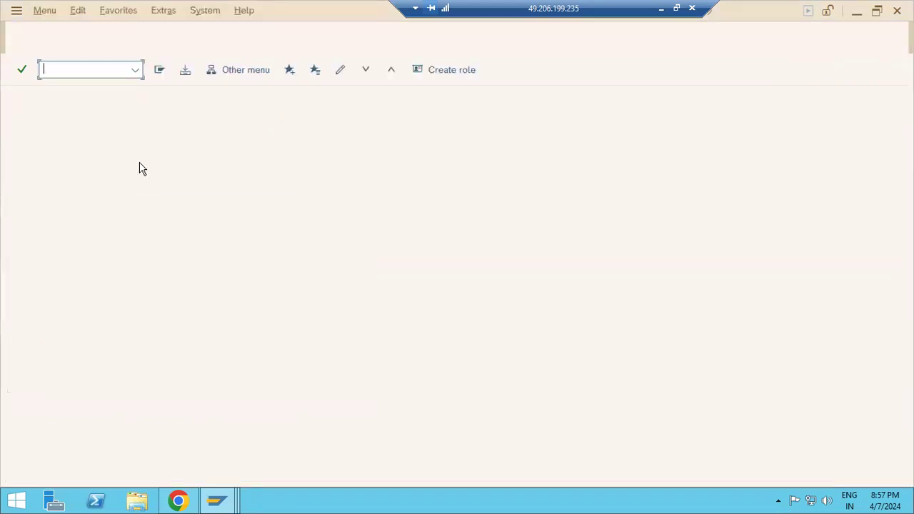
# In BD54, add logical system ND4CLNT100 named 'ND4 100' and save under request ND4K900033.
pyautogui.write('bd54')
pyautogui.press('Return')
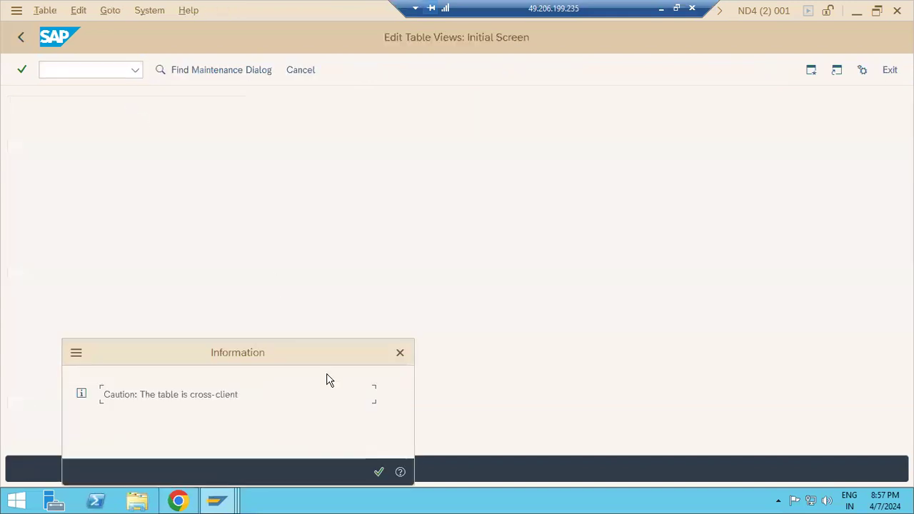
pyautogui.click(378, 472)
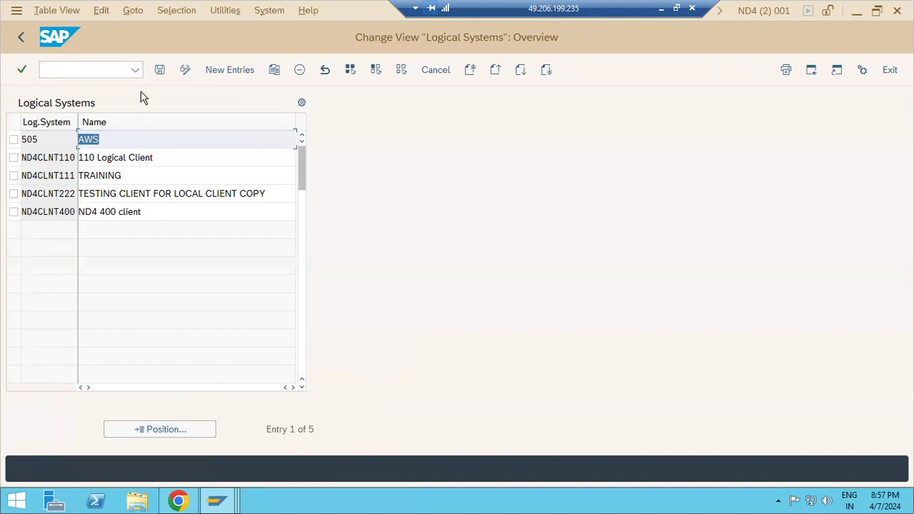
pyautogui.click(222, 72)
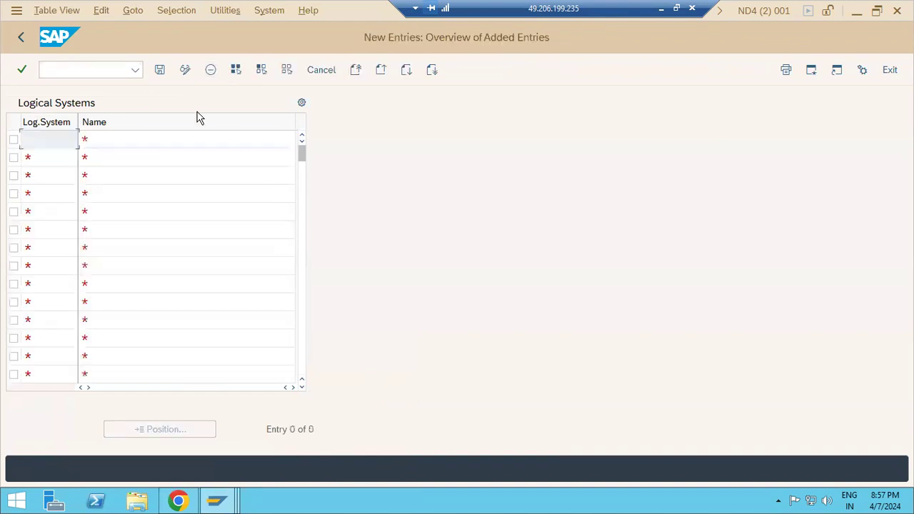
pyautogui.write('ND4')
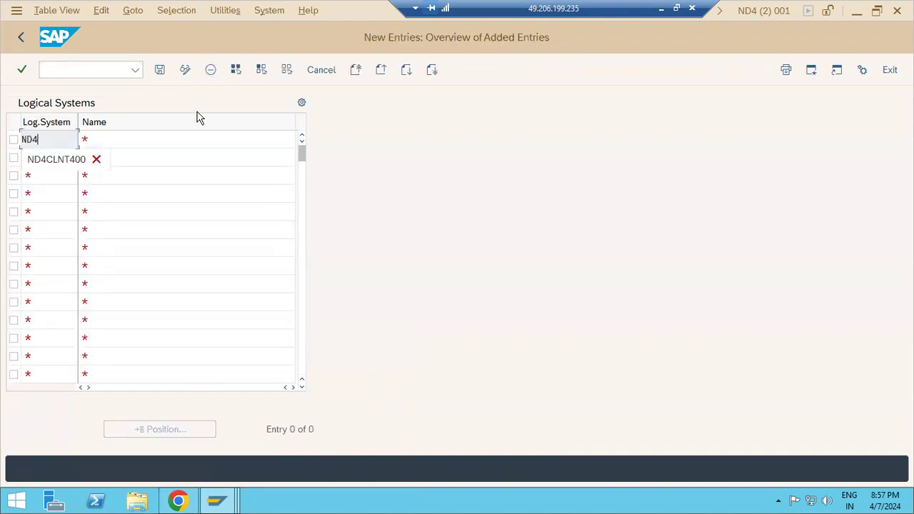
pyautogui.write('CLNt100')
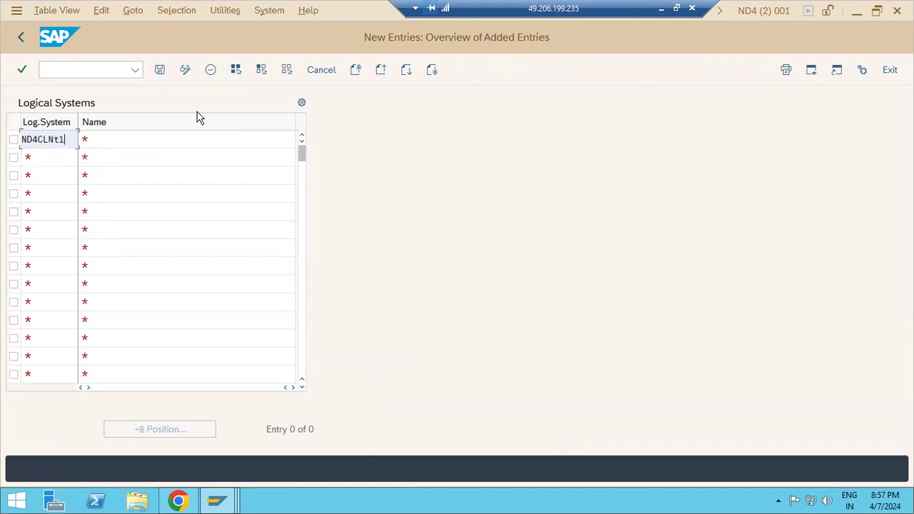
pyautogui.press('BackSpace')
pyautogui.press('BackSpace')
pyautogui.press('BackSpace')
pyautogui.press('BackSpace')
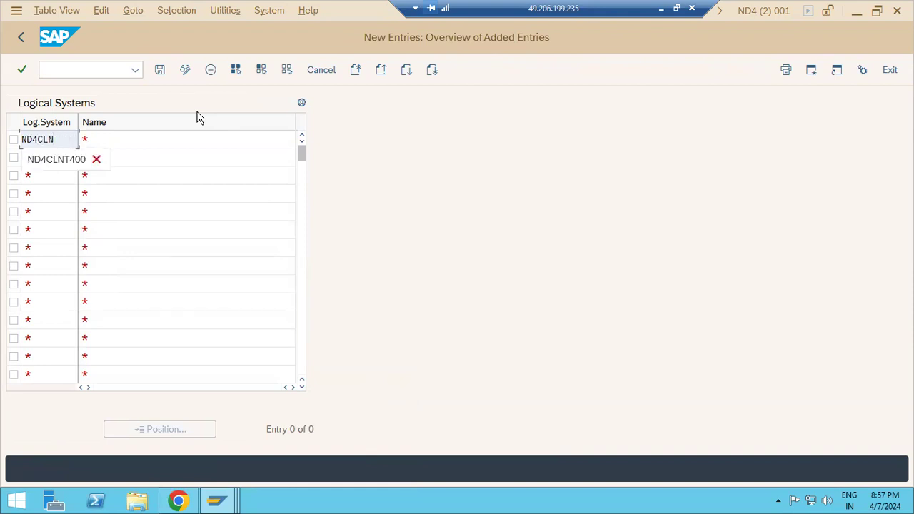
pyautogui.write('T100')
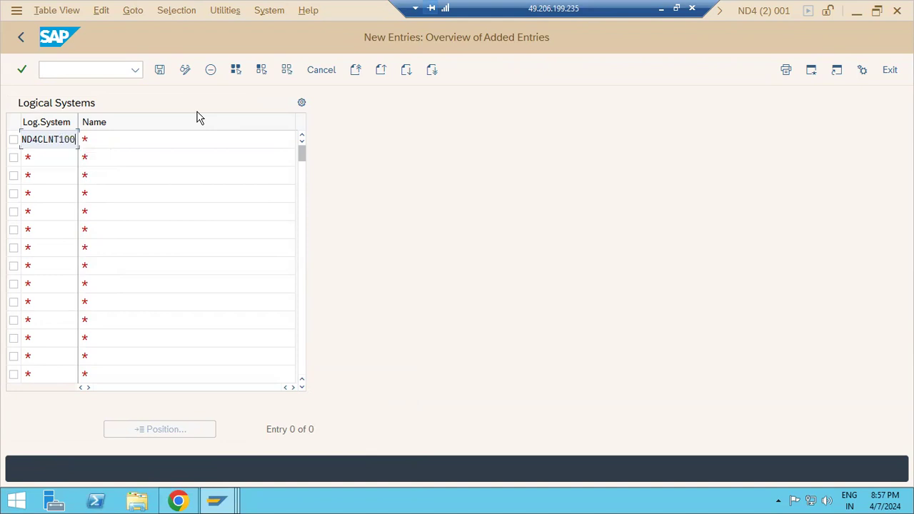
pyautogui.press('Tab')
pyautogui.write('ND4 100')
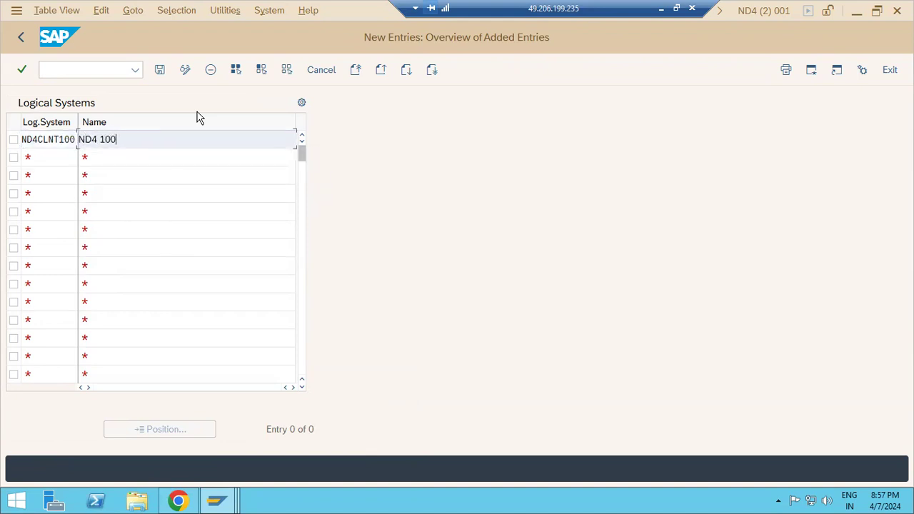
pyautogui.click(160, 70)
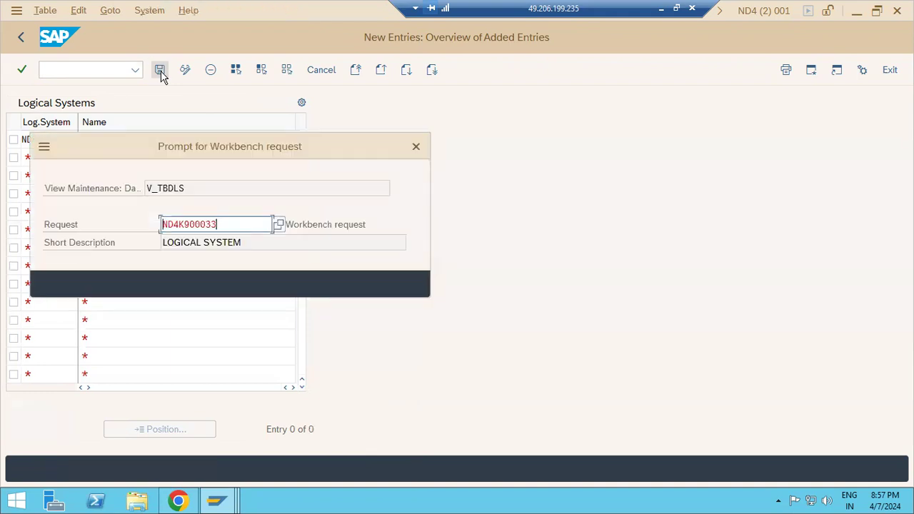
pyautogui.click(261, 284)
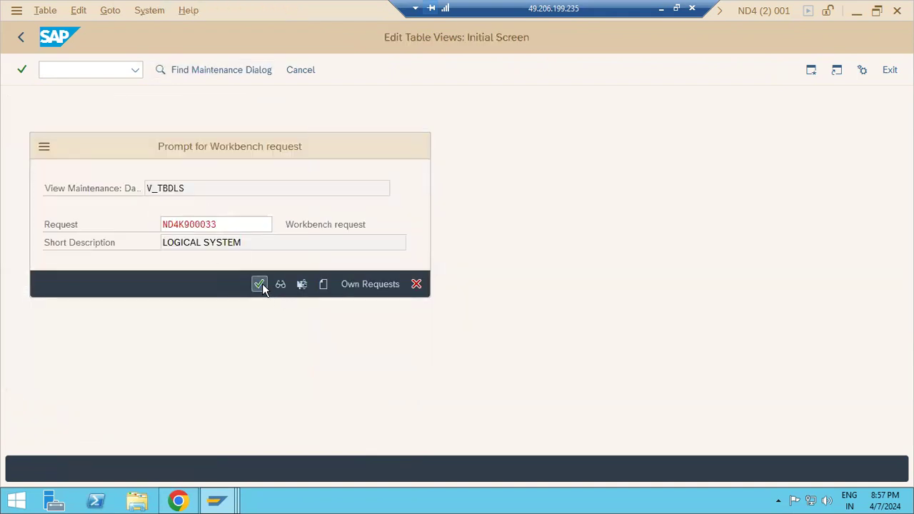
pyautogui.click(19, 39)
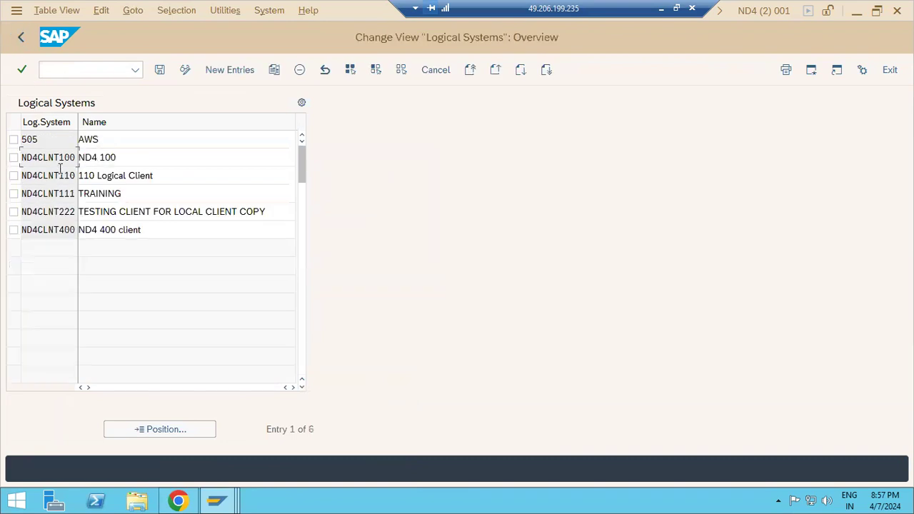
# Highlight ND4CLNT100 in the overview and bring up the SAP window previews.
pyautogui.moveTo(59, 157); pyautogui.dragTo(75, 158)
pyautogui.rightClick(219, 500)
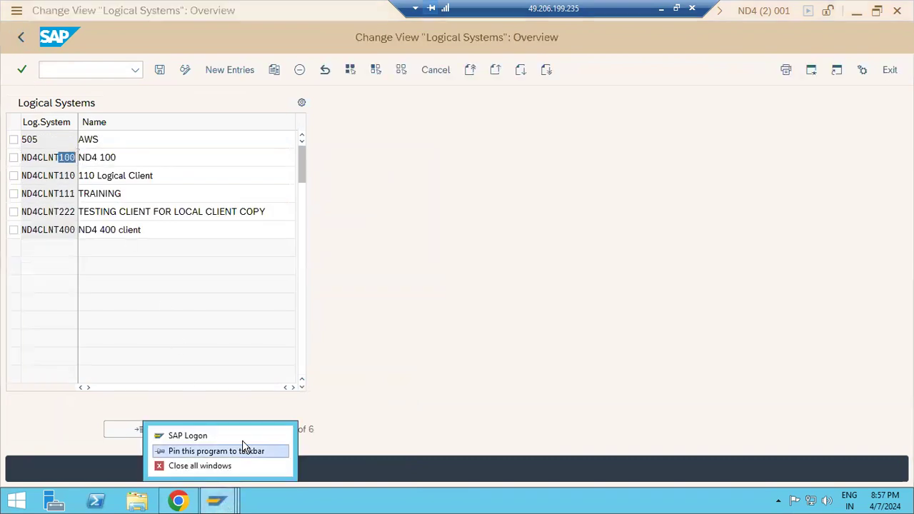
pyautogui.click(228, 502)
# Give the new client 100 logical system ND4CLNT100 and currency INR.
pyautogui.click(228, 502)
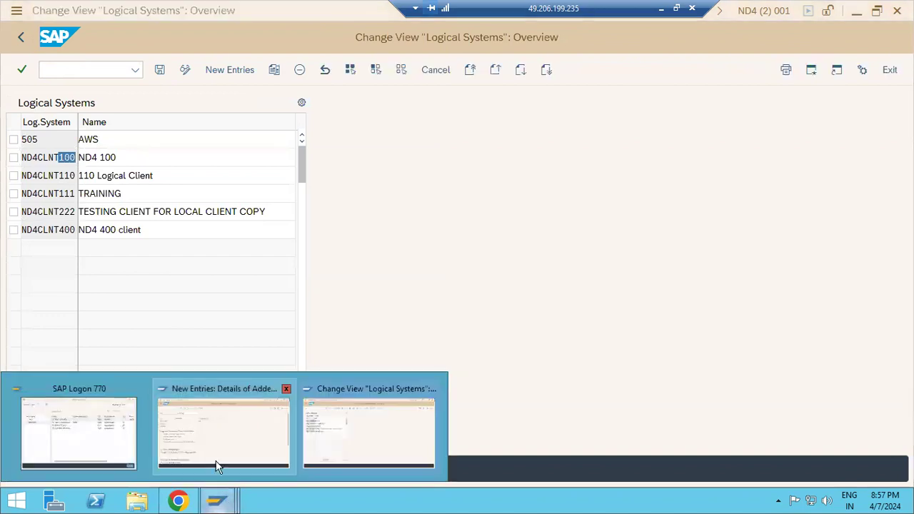
pyautogui.click(213, 440)
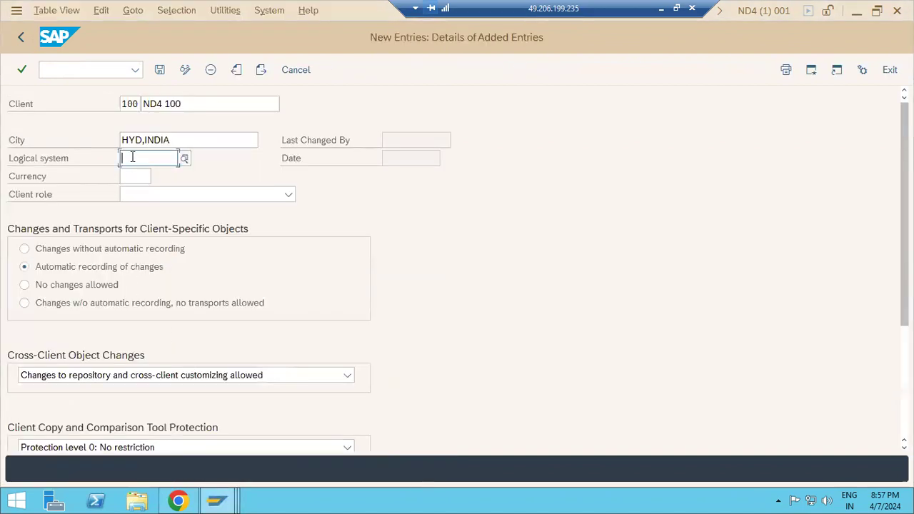
pyautogui.click(183, 158)
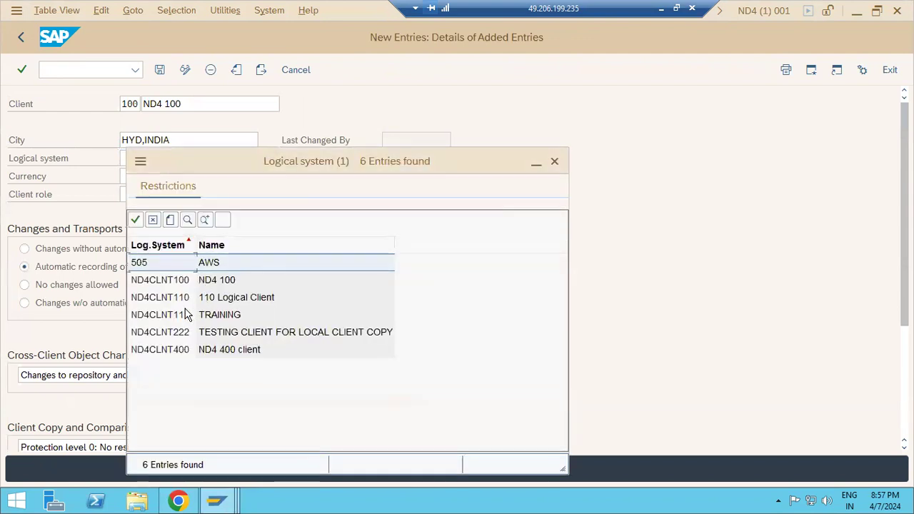
pyautogui.doubleClick(160, 280)
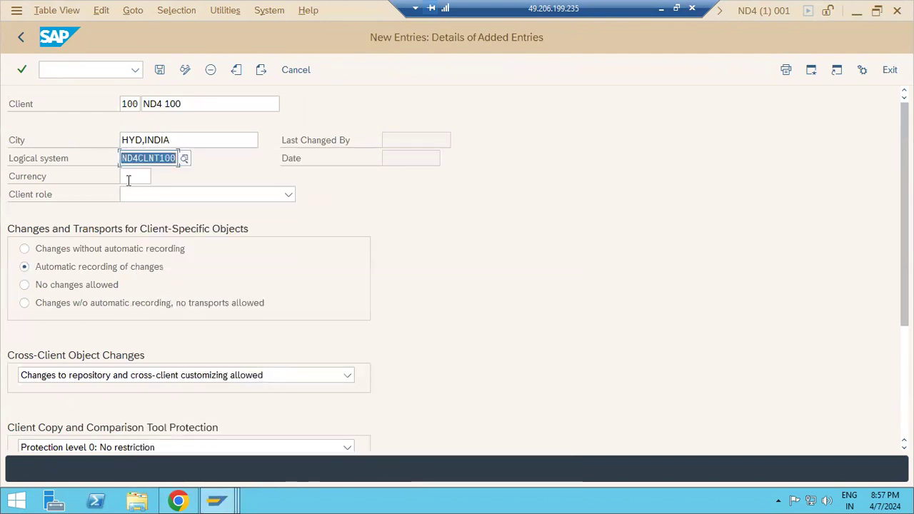
pyautogui.click(125, 173)
pyautogui.write('INR')
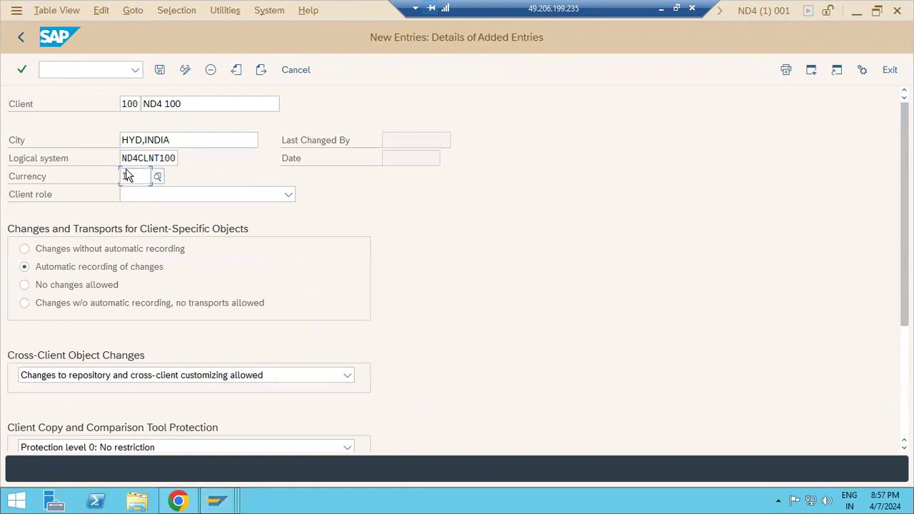
# Set client role to Test, with no client-specific or cross-client changes allowed.
pyautogui.click(287, 194)
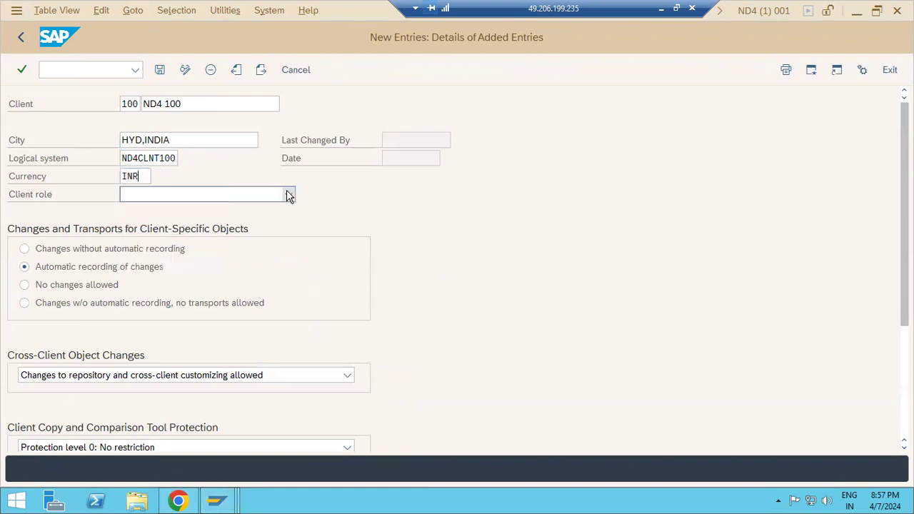
pyautogui.click(134, 235)
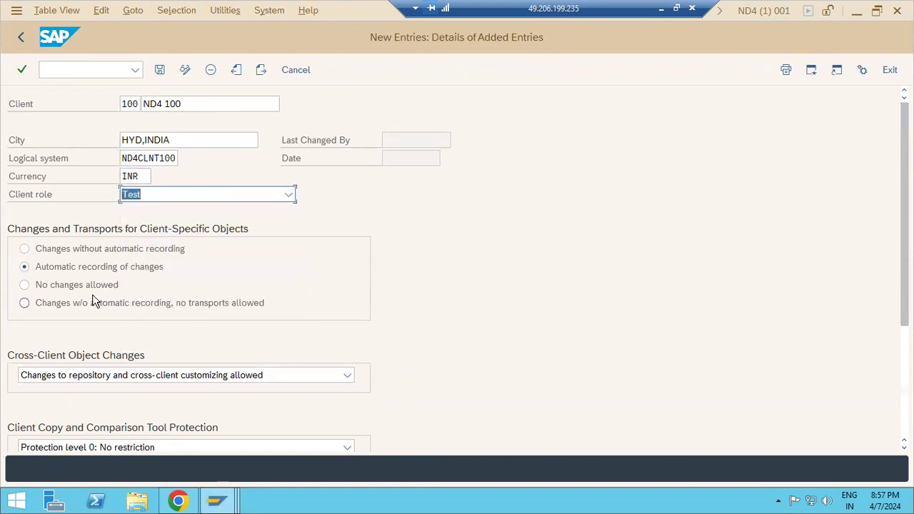
pyautogui.scroll(-1, 100, 410)
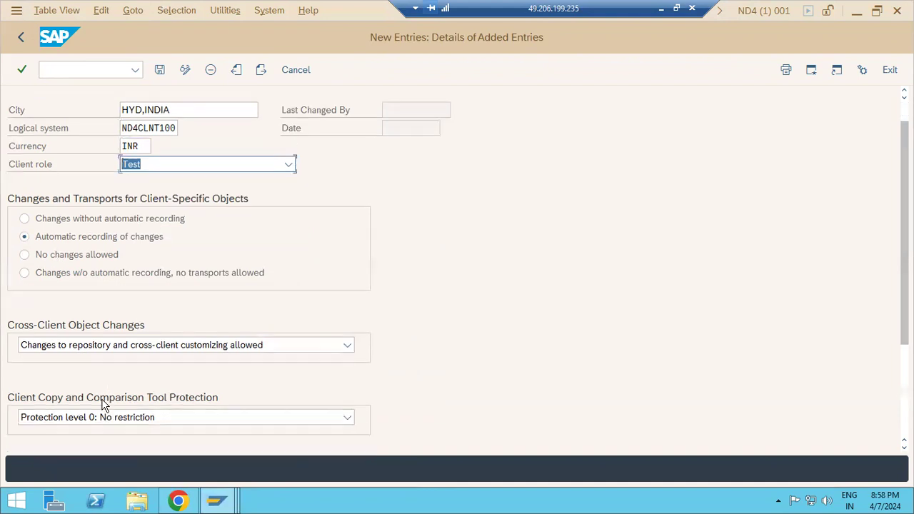
pyautogui.click(32, 259)
pyautogui.click(46, 350)
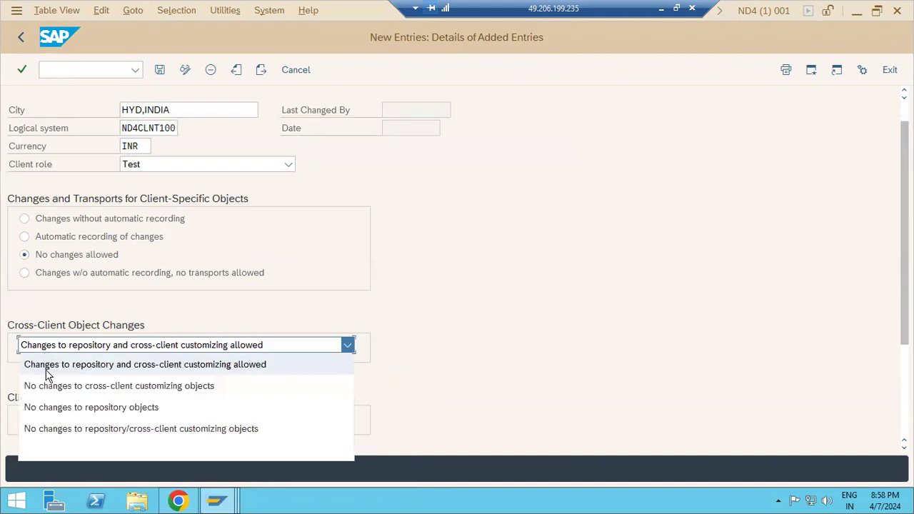
pyautogui.click(56, 430)
pyautogui.scroll(-1, 153, 253)
# Save client 100 past the logical system warning and return to SAP Easy Access.
pyautogui.click(159, 71)
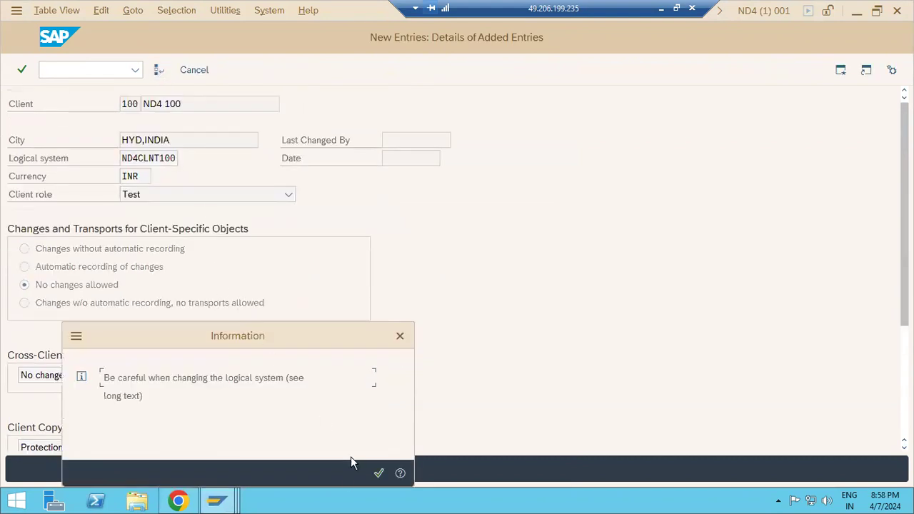
pyautogui.moveTo(119, 378); pyautogui.dragTo(312, 396)
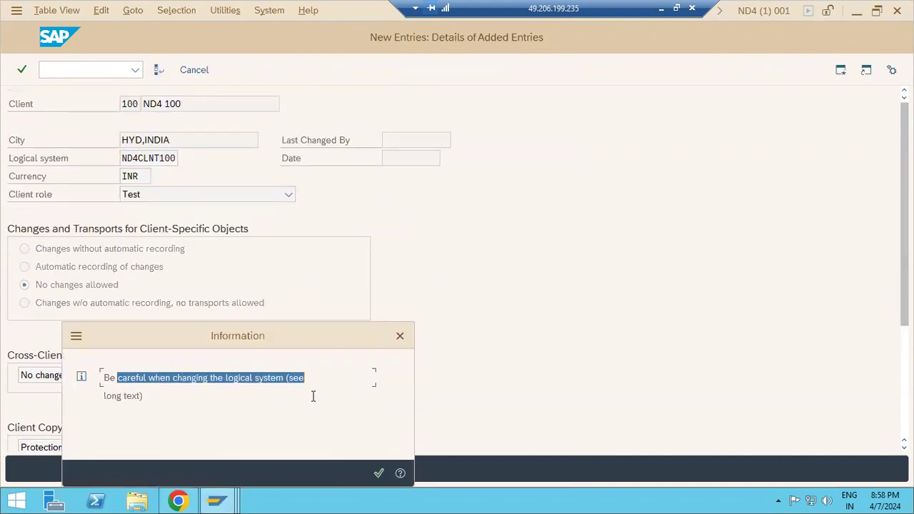
pyautogui.click(378, 473)
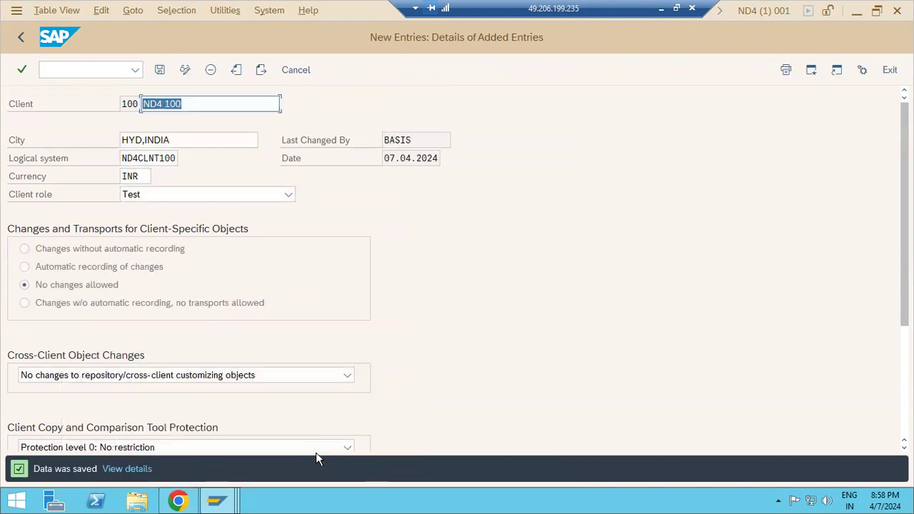
pyautogui.click(159, 69)
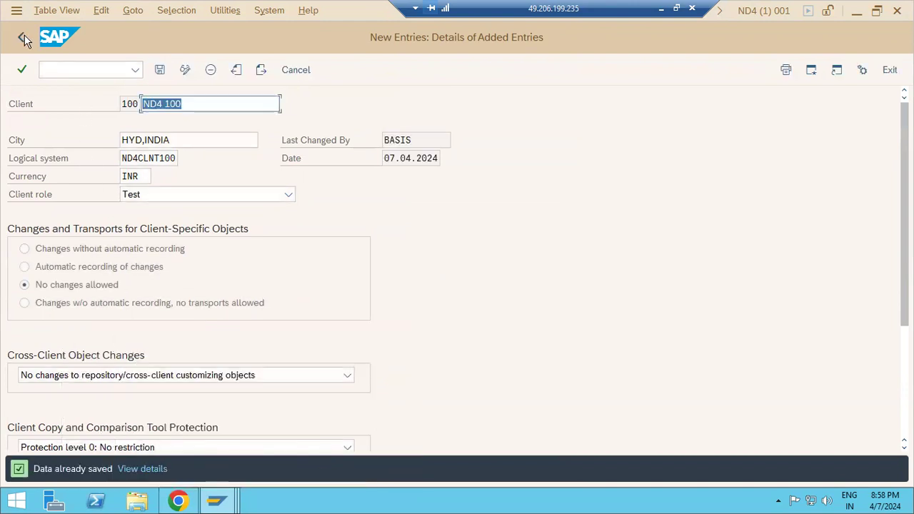
pyautogui.click(21, 38)
pyautogui.click(22, 39)
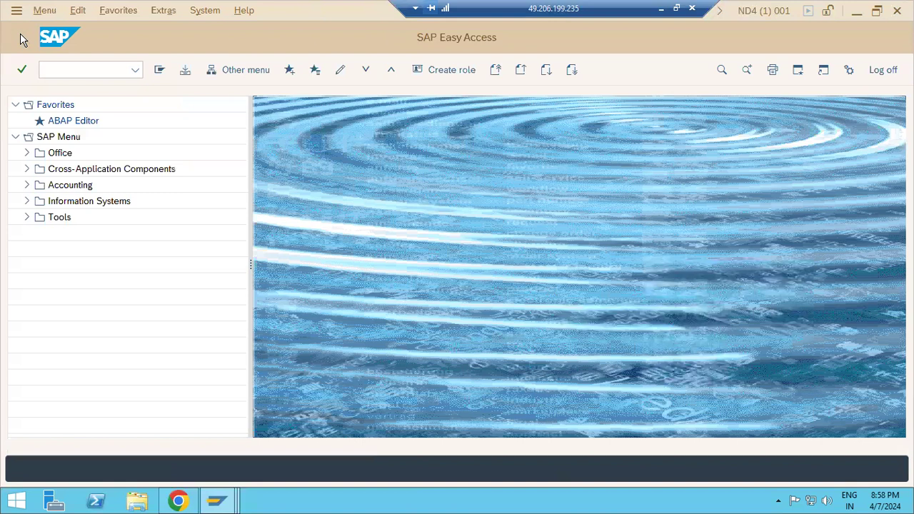
# Minimize the remote SAP session and open a new blank Paint window from the taskbar.
pyautogui.click(49, 75)
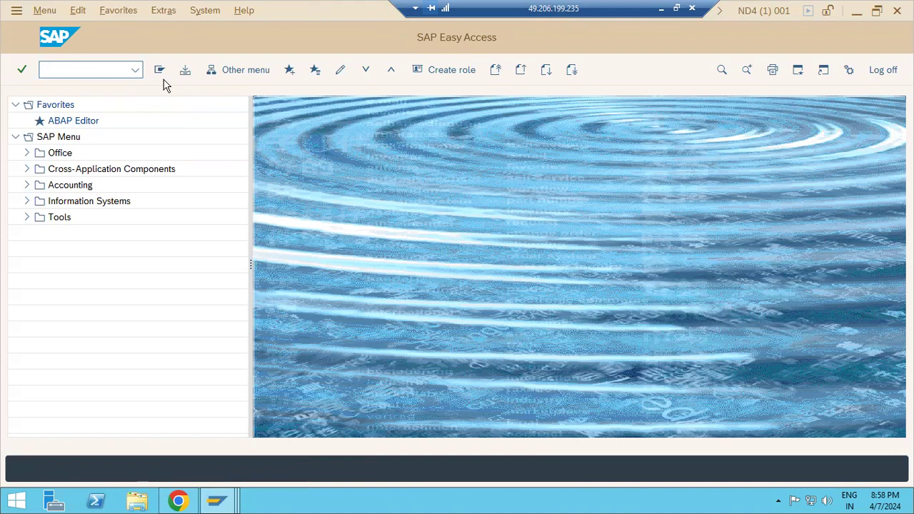
pyautogui.click(660, 9)
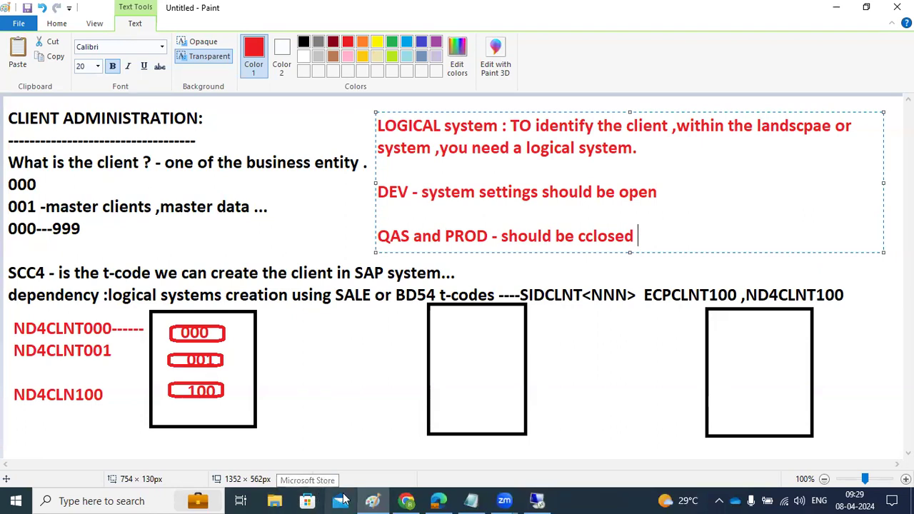
pyautogui.rightClick(372, 501)
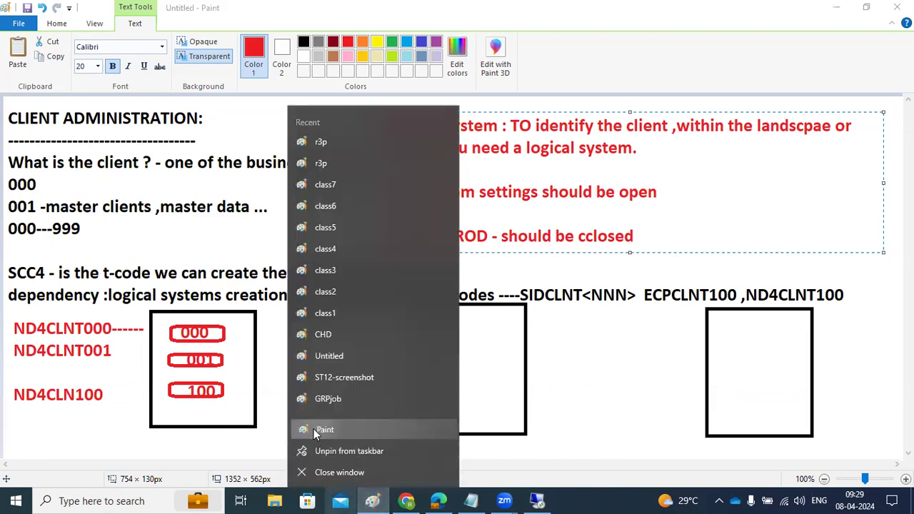
pyautogui.click(323, 429)
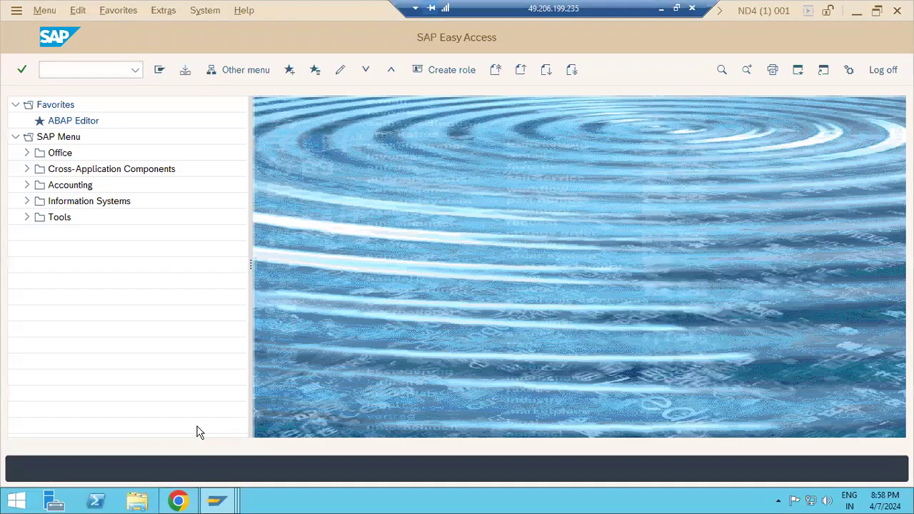
# Attempt a logon to ND4 -GROUPS client 100 as user DDIC.
pyautogui.moveTo(227, 499)
pyautogui.click(74, 431)
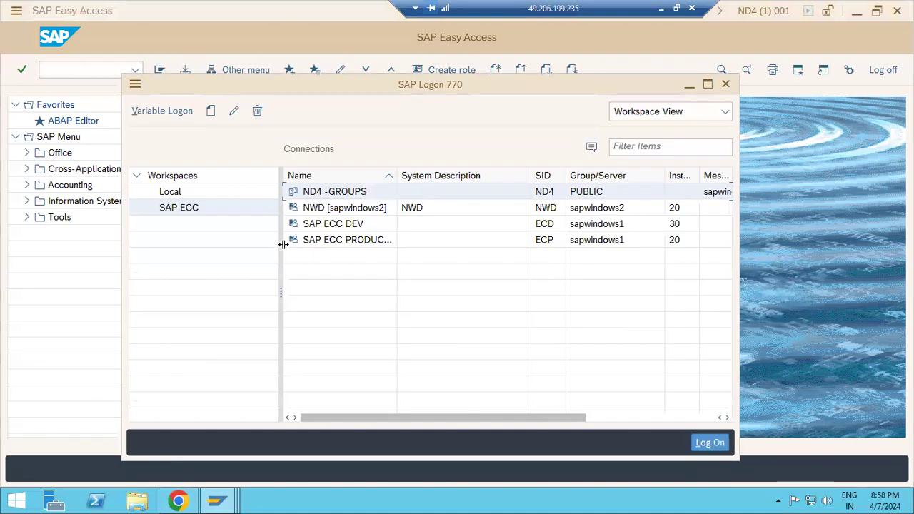
pyautogui.doubleClick(321, 193)
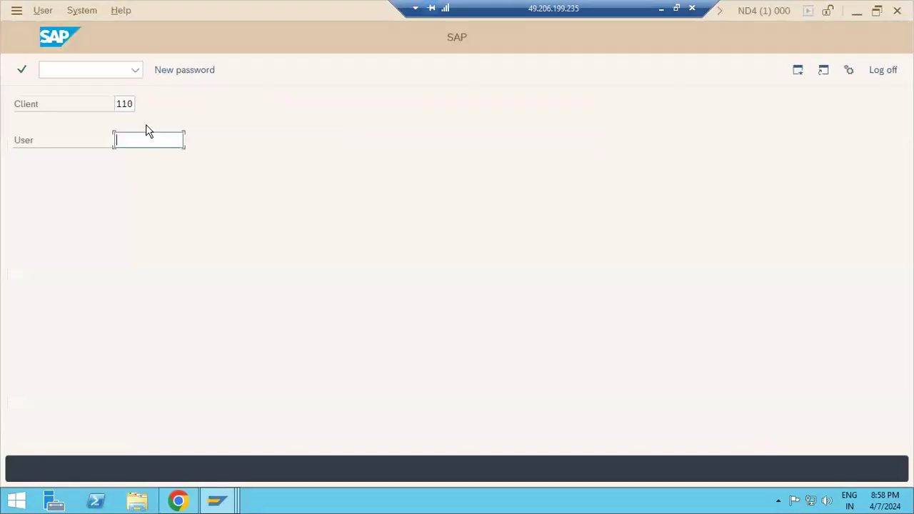
pyautogui.click(130, 104)
pyautogui.press('BackSpace')
pyautogui.press('BackSpace')
pyautogui.write('00')
pyautogui.press('Tab')
pyautogui.write('ddic')
pyautogui.press('Tab')
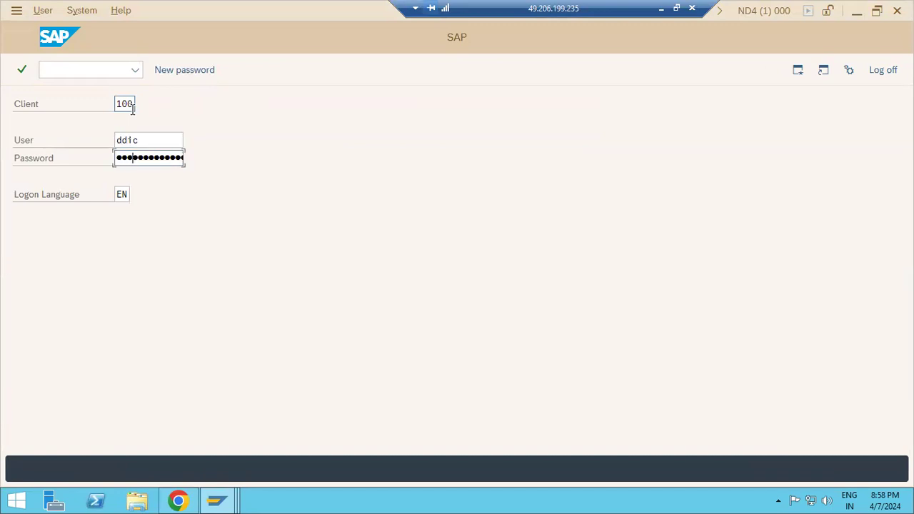
pyautogui.press('Return')
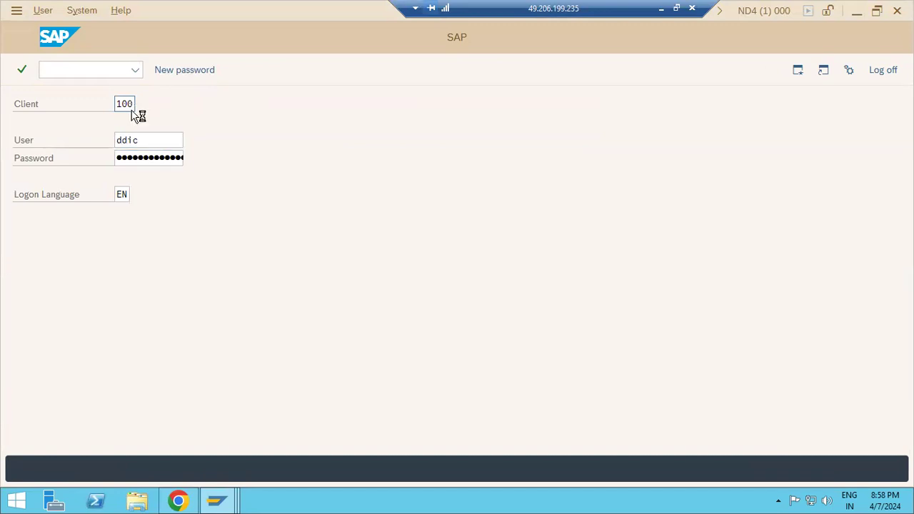
# Move between the user and password fields after the rejected logon.
pyautogui.press('Tab')
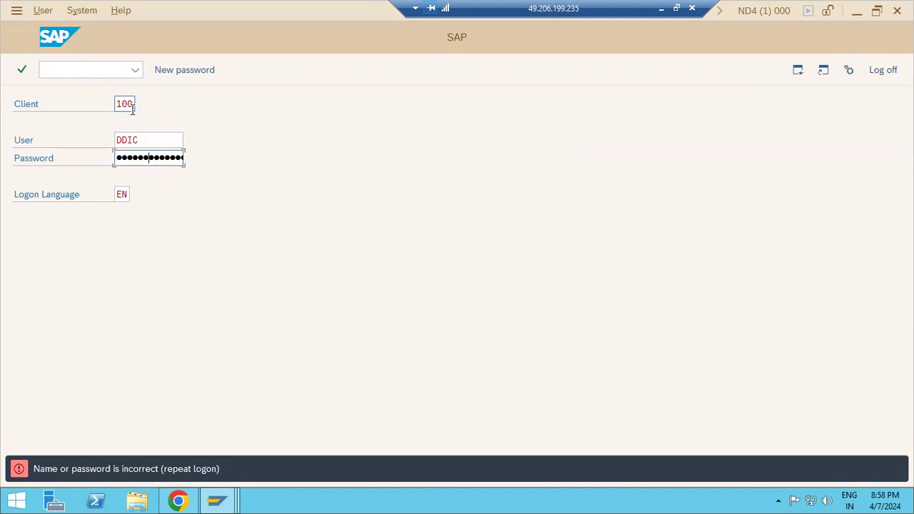
pyautogui.hotkey('shift', 'Tab')
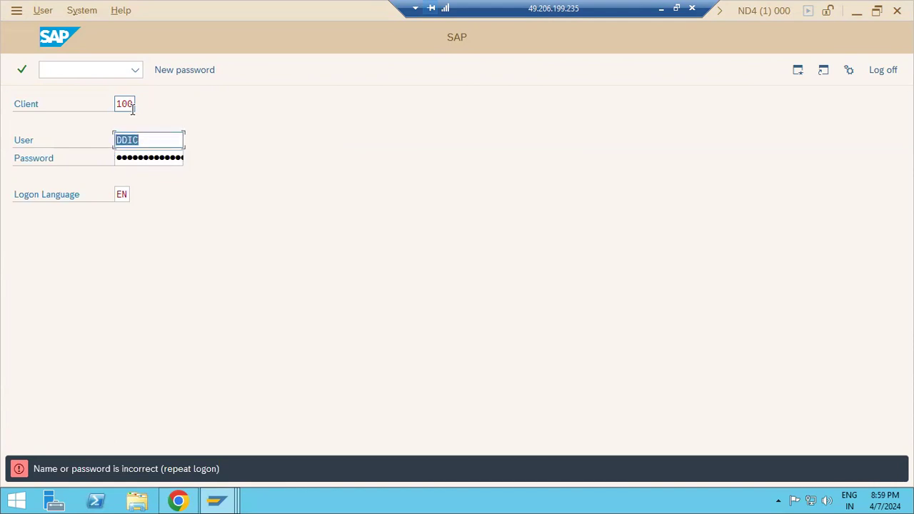
pyautogui.press('Tab')
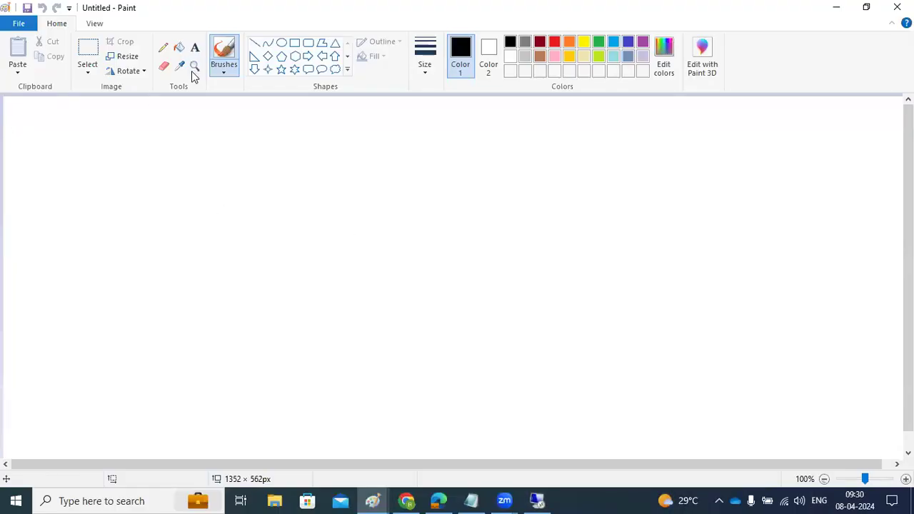
# Draw a text box at the canvas top-left, type 'SAP*/DDIC', then clear it again.
pyautogui.click(194, 47)
pyautogui.moveTo(11, 118); pyautogui.dragTo(564, 346)
pyautogui.write('A')
pyautogui.press('BackSpace')
pyautogui.write('AA')
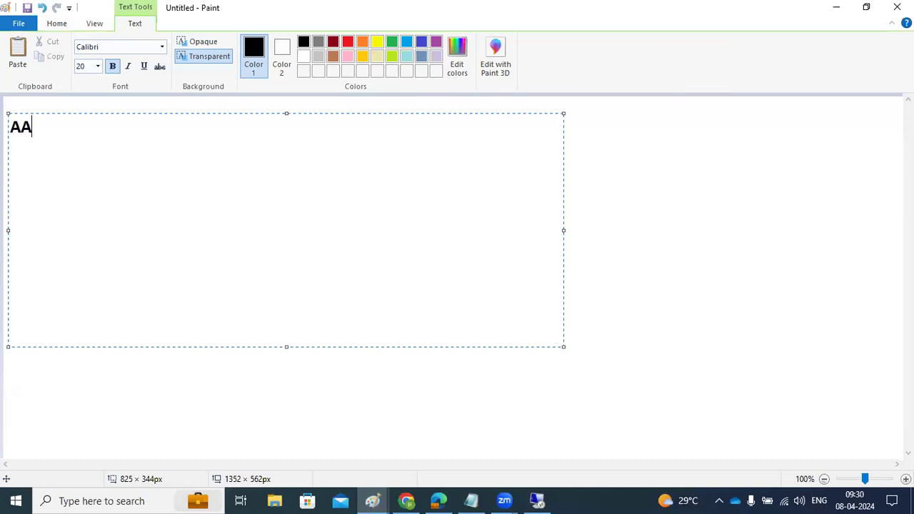
pyautogui.press('BackSpace')
pyautogui.press('BackSpace')
pyautogui.write('SAP*/DDIC')
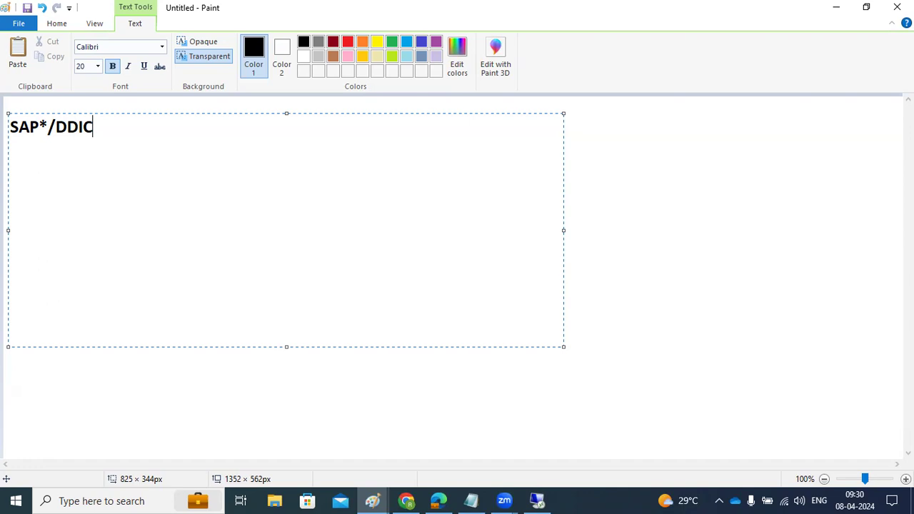
pyautogui.hotkey('ctrl', 'a')
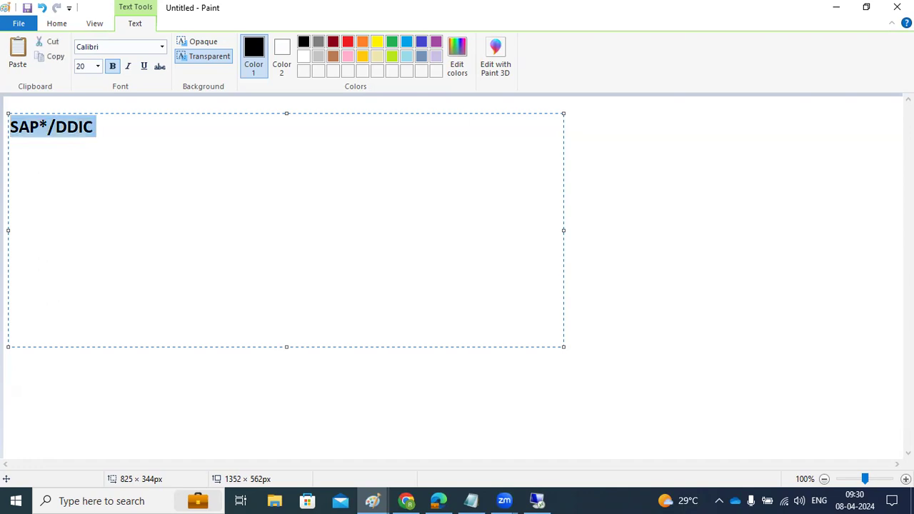
pyautogui.press('Delete')
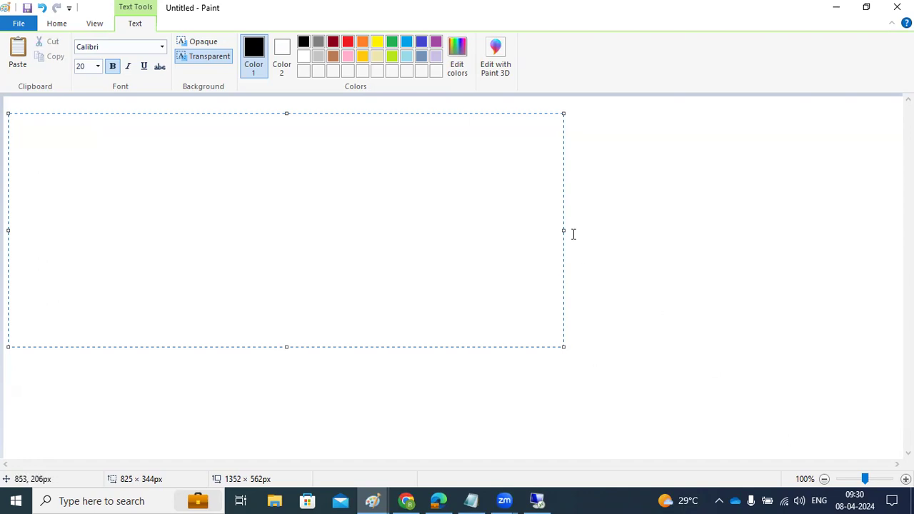
# Enlarge the text box and add the heading 'How to login to the newly created client :' underlined with equals signs.
pyautogui.moveTo(563, 232); pyautogui.dragTo(882, 236)
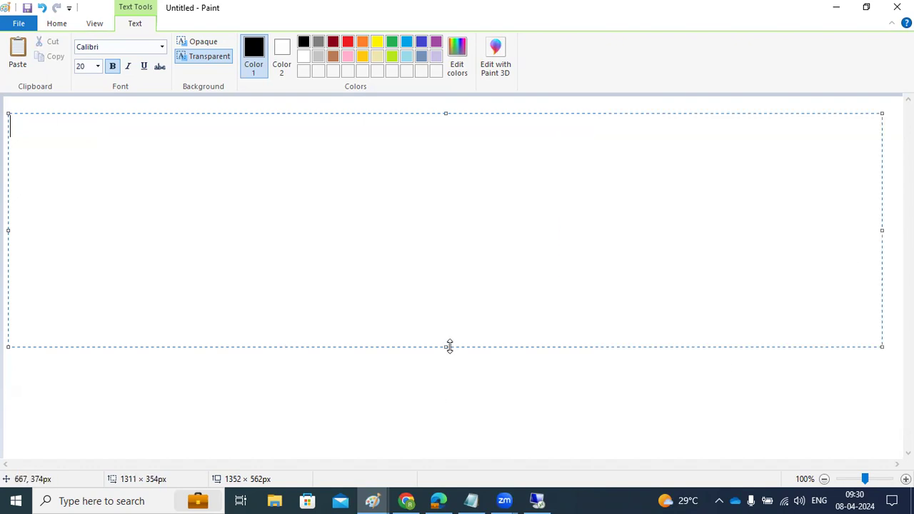
pyautogui.moveTo(448, 347); pyautogui.dragTo(455, 442)
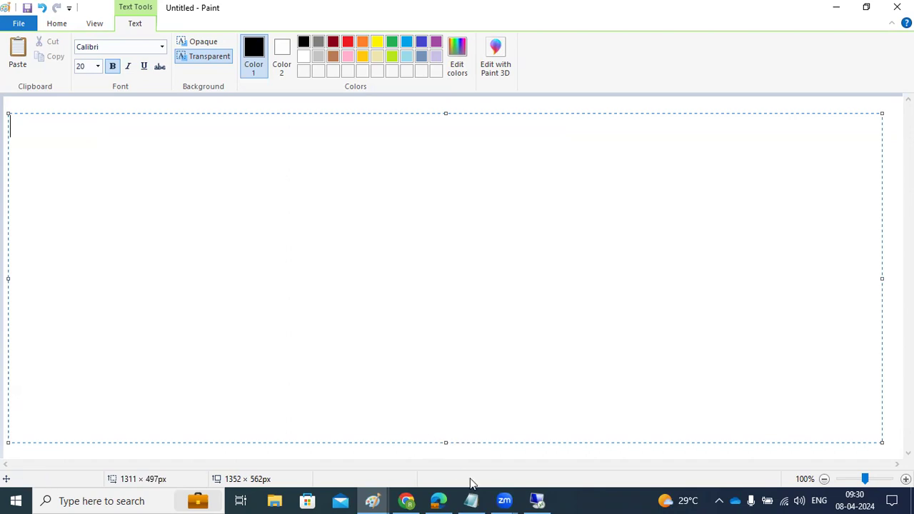
pyautogui.moveTo(532, 498)
pyautogui.click(75, 222)
pyautogui.write('How to')
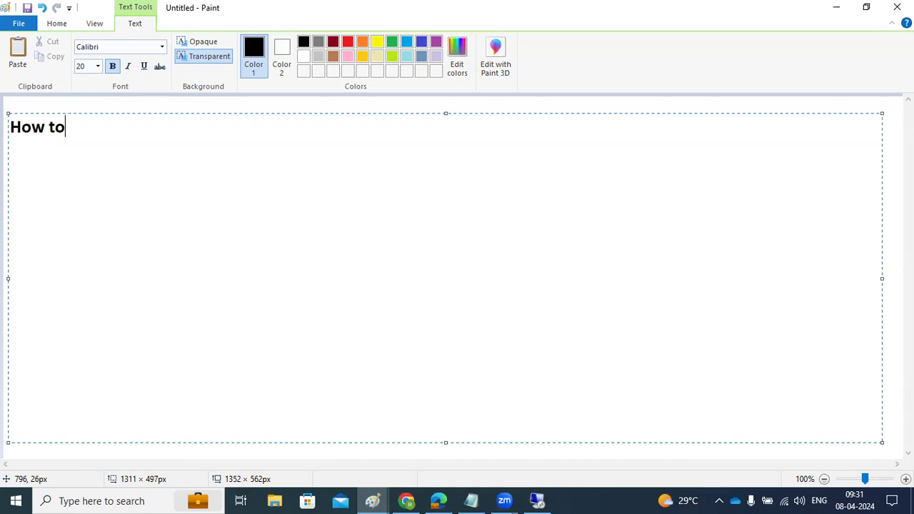
pyautogui.write(' login to the ')
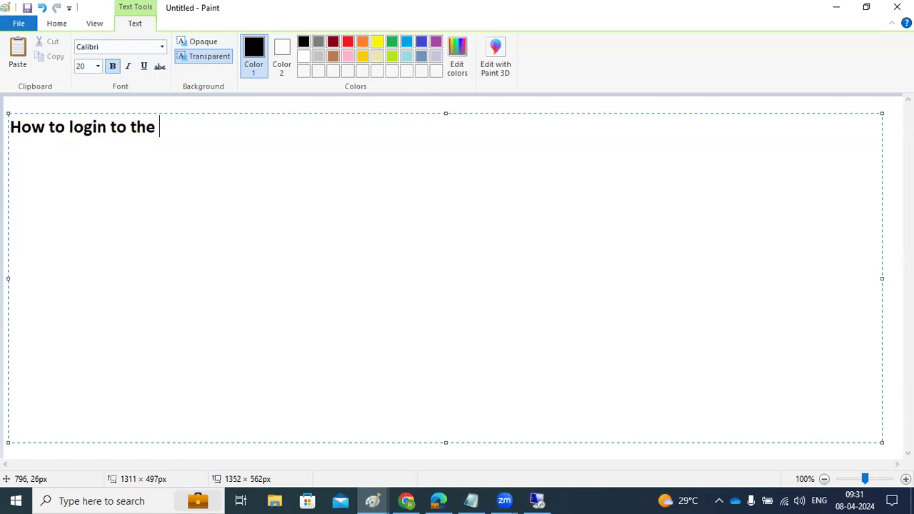
pyautogui.write('mew;ly cre')
pyautogui.press('BackSpace')
pyautogui.press('BackSpace')
pyautogui.press('BackSpace')
pyautogui.press('BackSpace')
pyautogui.press('BackSpace')
pyautogui.press('BackSpace')
pyautogui.press('BackSpace')
pyautogui.write('newly cr')
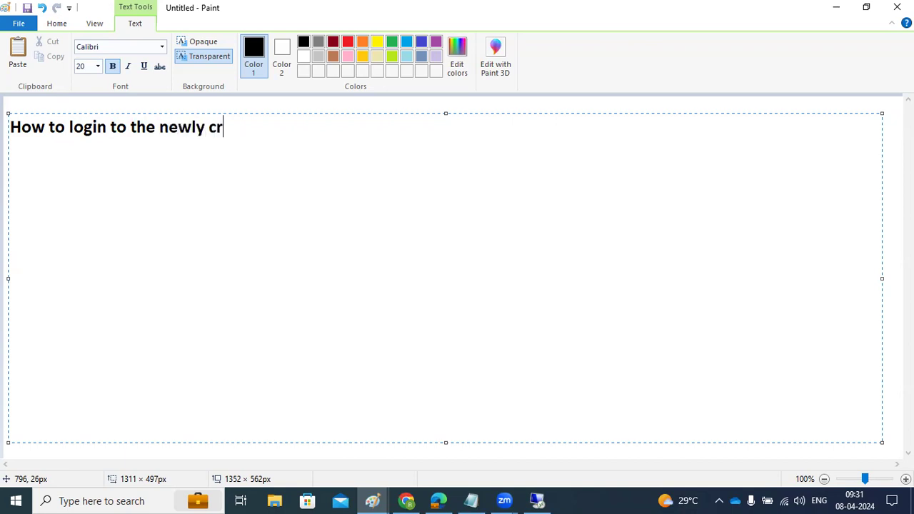
pyautogui.write('eated client :')
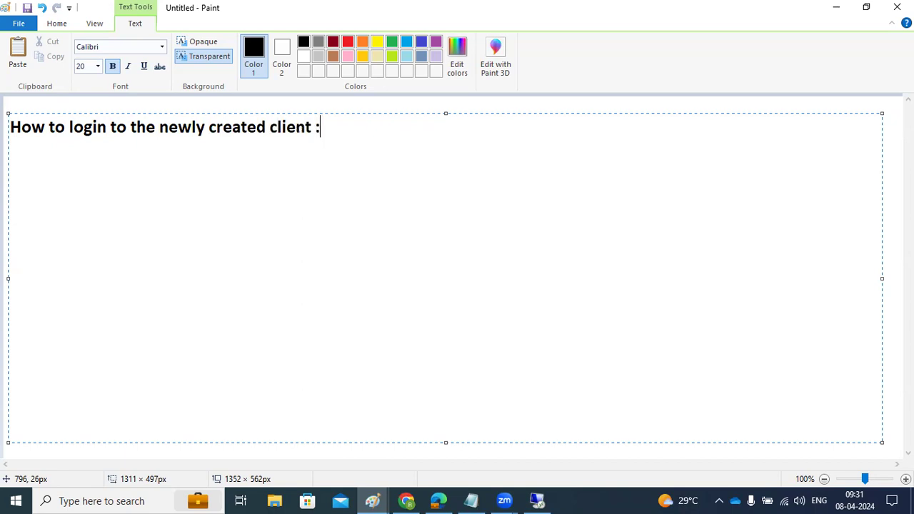
pyautogui.press('Return')
pyautogui.write('===================================')
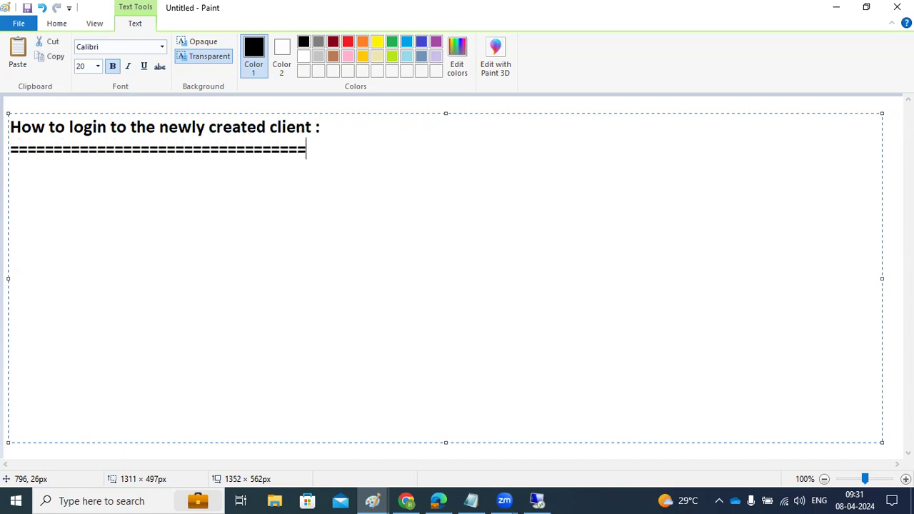
# Note that the SAP* emergency user must be enabled via parameters, then add an underlined 'PROFILES /PARAMETERS :' heading.
pyautogui.press('Return')
pyautogui.write('We have to enabl')
pyautogui.press('BackSpace')
pyautogui.write('le ')
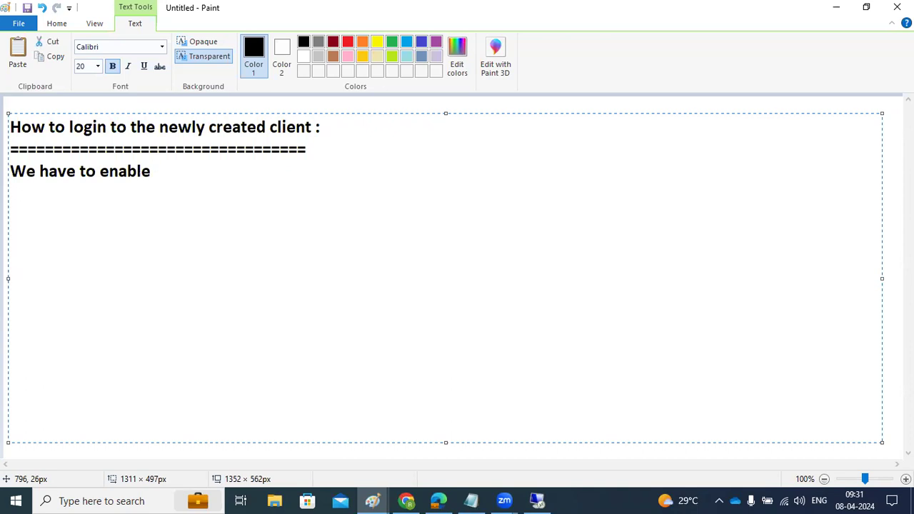
pyautogui.write('the SAP* u')
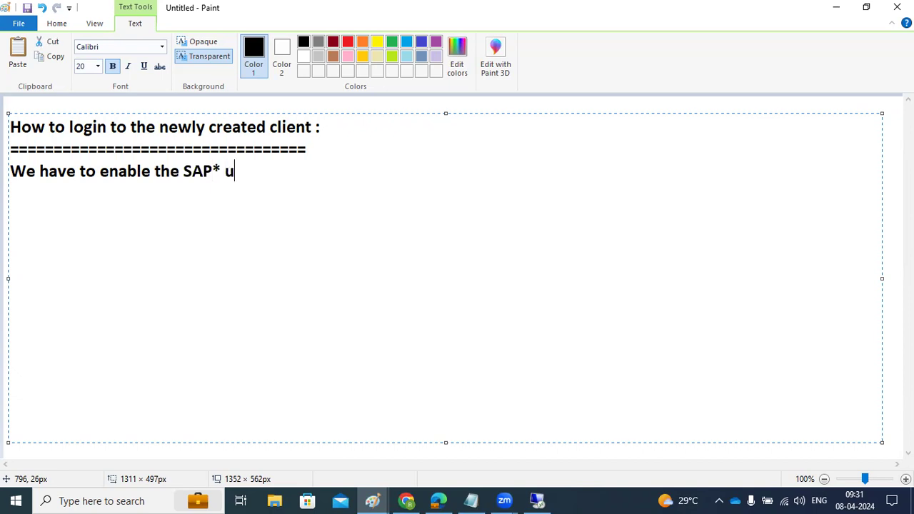
pyautogui.write('ser (Emergency u')
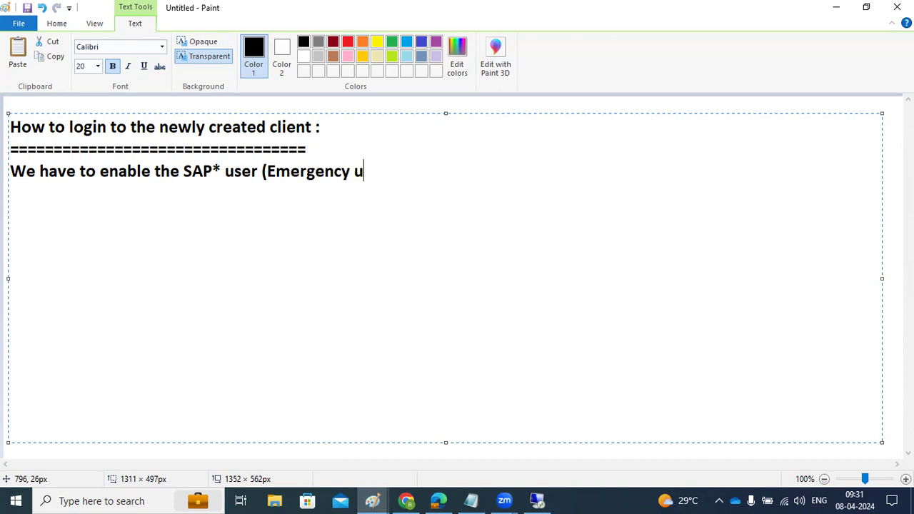
pyautogui.write('ser ) in SAP system ')
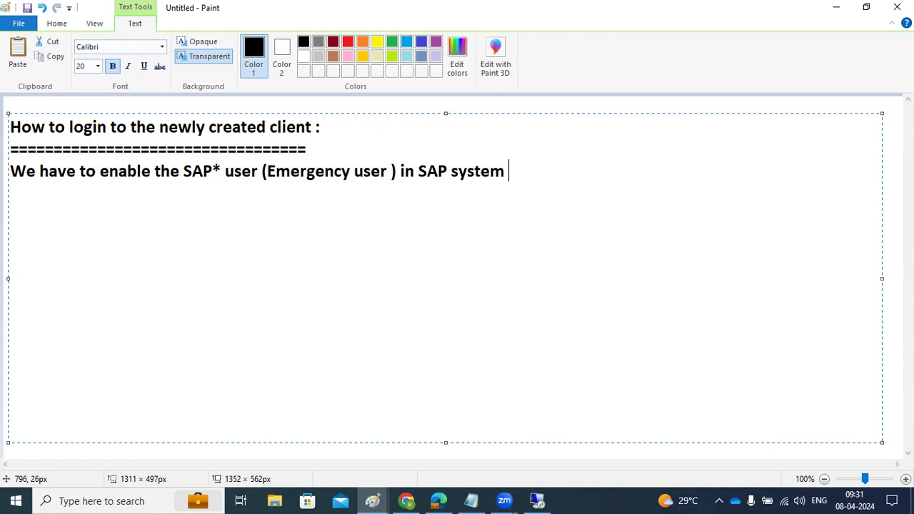
pyautogui.write('by setti')
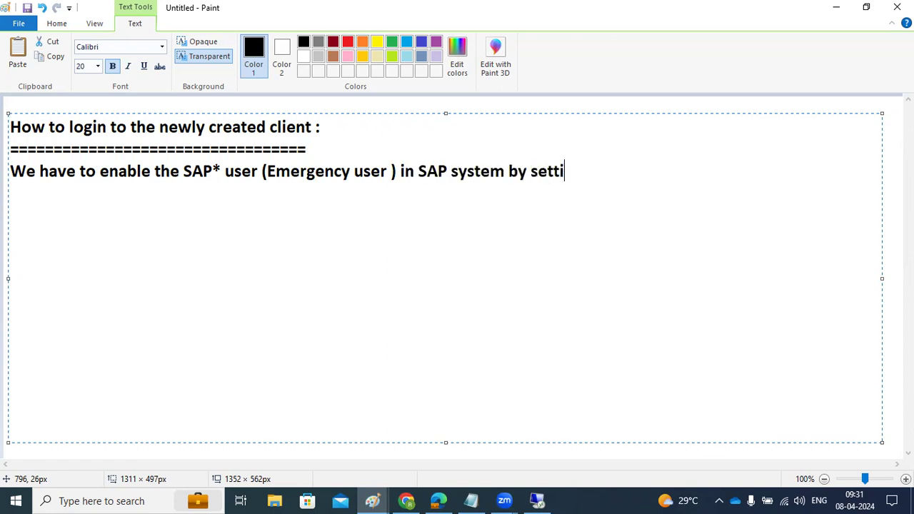
pyautogui.write('ngs pa')
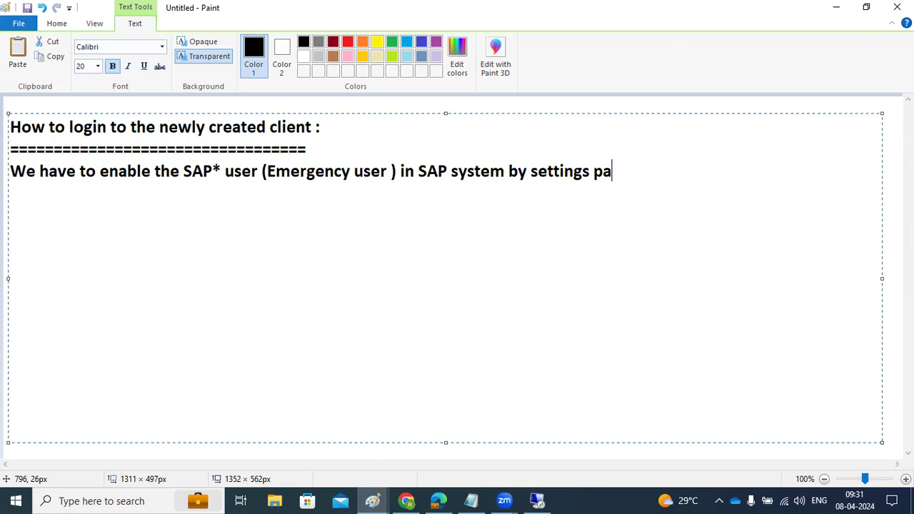
pyautogui.write('rameters ..')
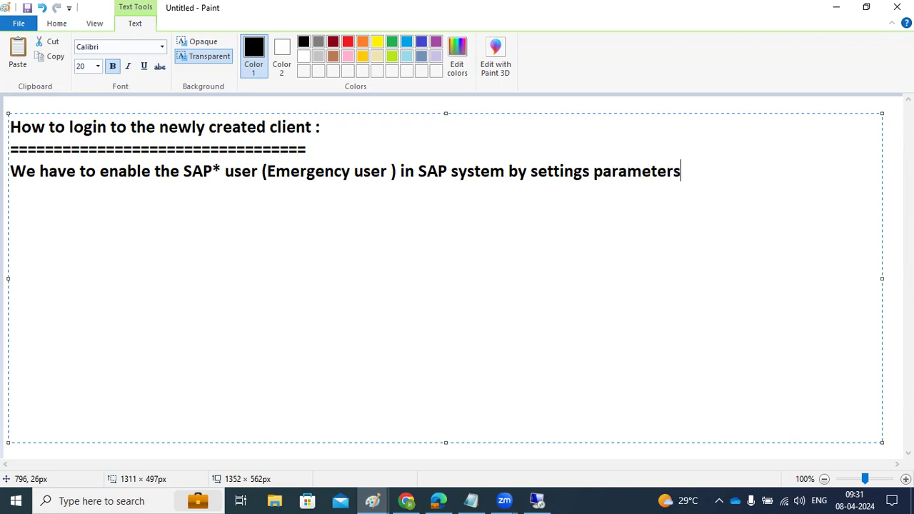
pyautogui.press('Return')
pyautogui.press('Return')
pyautogui.write('PROFILES ')
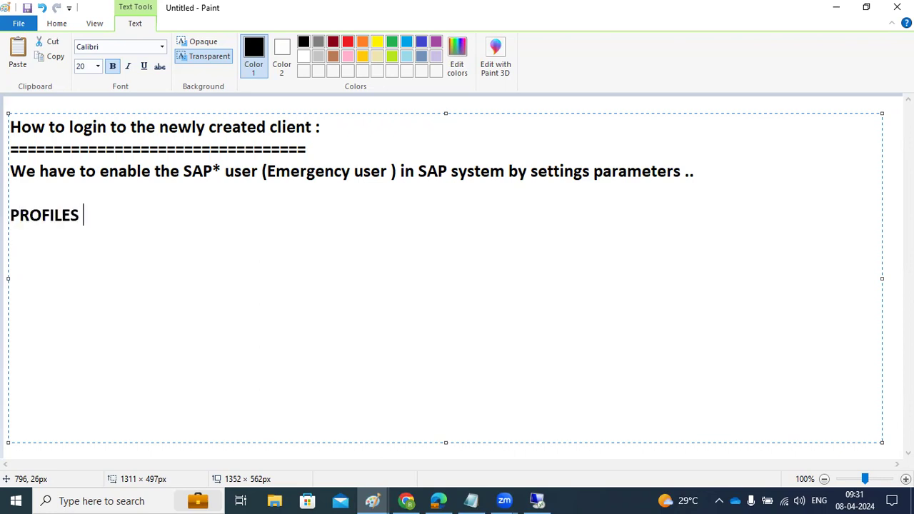
pyautogui.write('/PARAMETERS ')
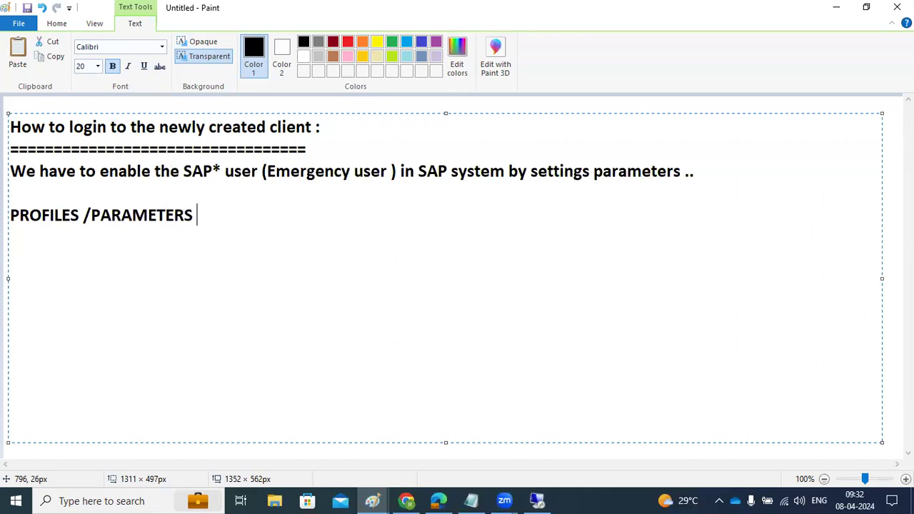
pyautogui.write(':')
pyautogui.press('Return')
pyautogui.write('=======================')
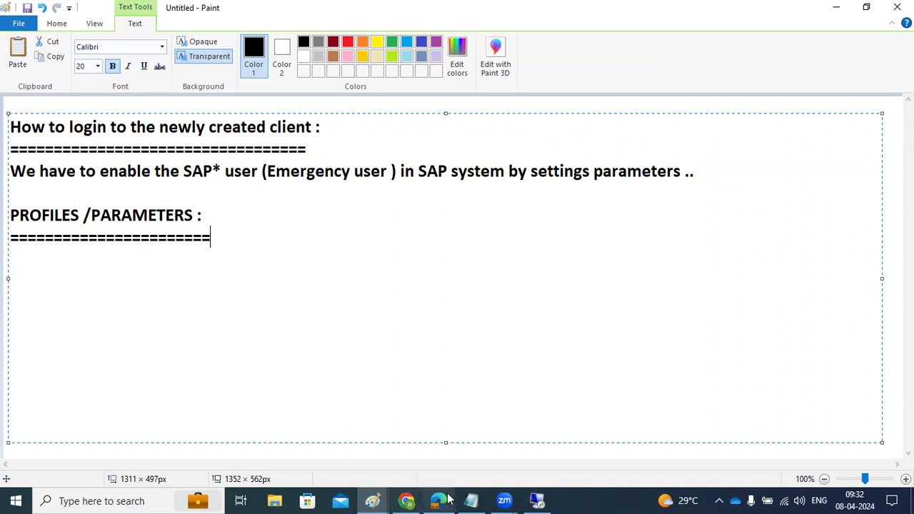
pyautogui.click(544, 498)
pyautogui.click(784, 12)
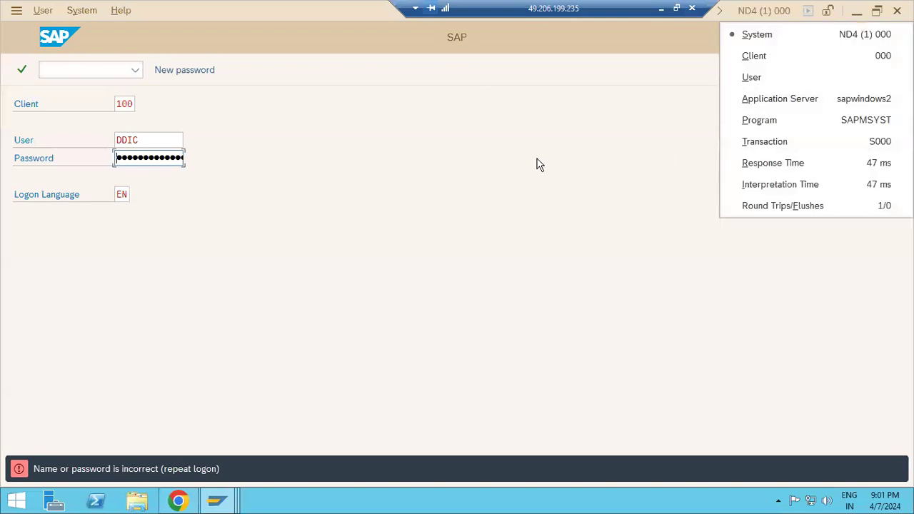
pyautogui.click(514, 161)
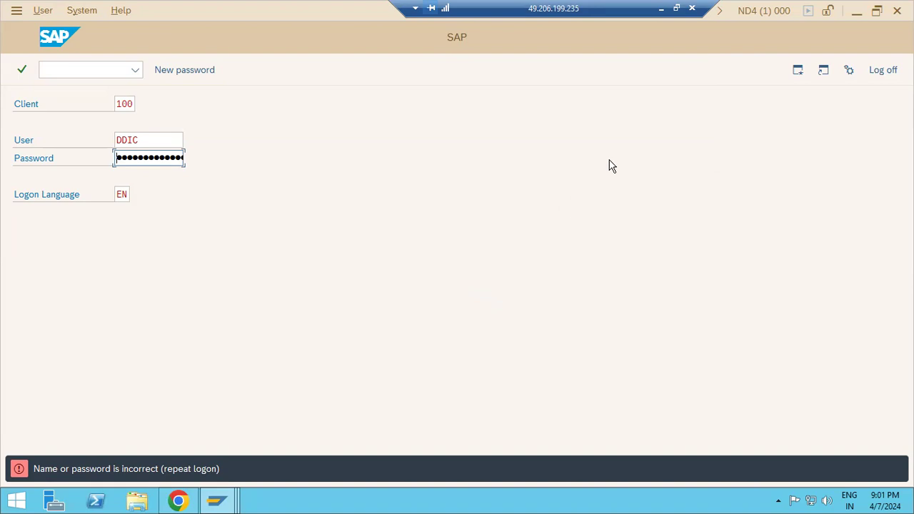
pyautogui.click(662, 8)
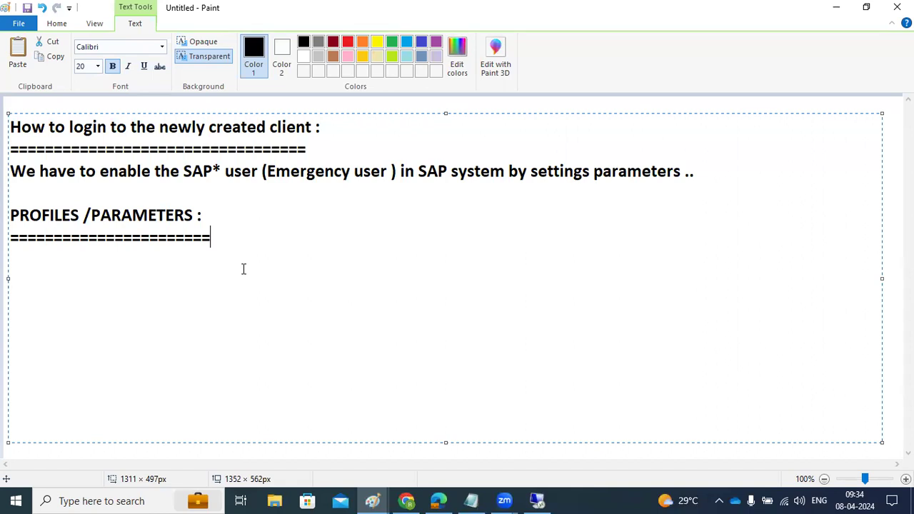
# List RZ10 and RZ11, then '2 types of profiles' with A)Instance profile and B)Defaault profile.
pyautogui.press('Return')
pyautogui.write('RZ10')
pyautogui.press('Return')
pyautogui.write('RZ11')
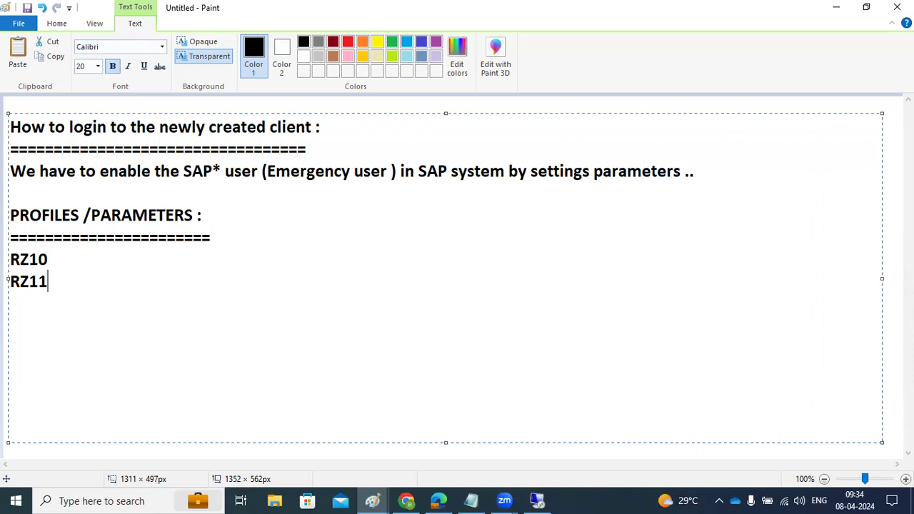
pyautogui.press('Return')
pyautogui.write('2')
pyautogui.write('types of profiles( ')
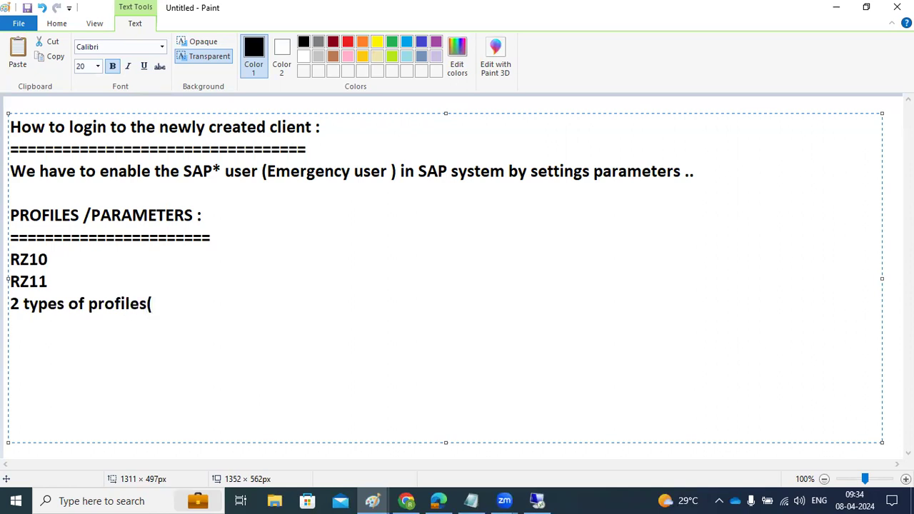
pyautogui.write('A)Instanc')
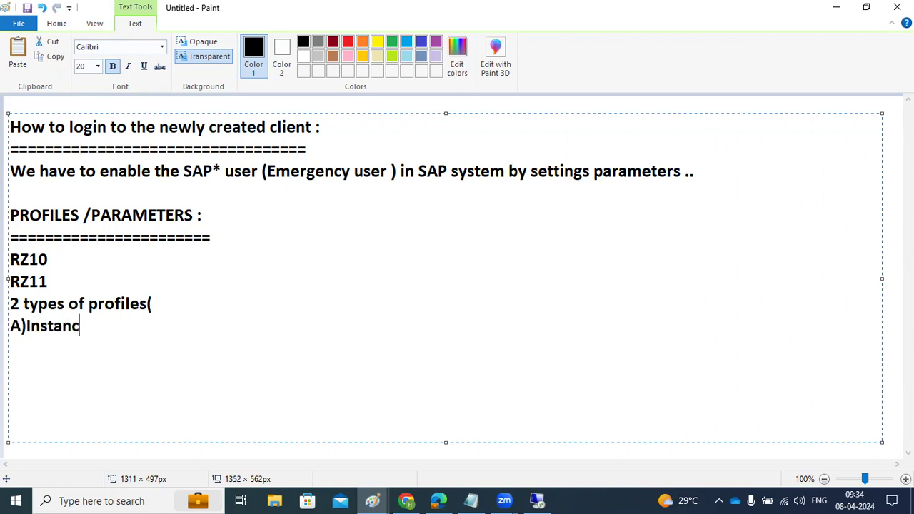
pyautogui.write('e profile ')
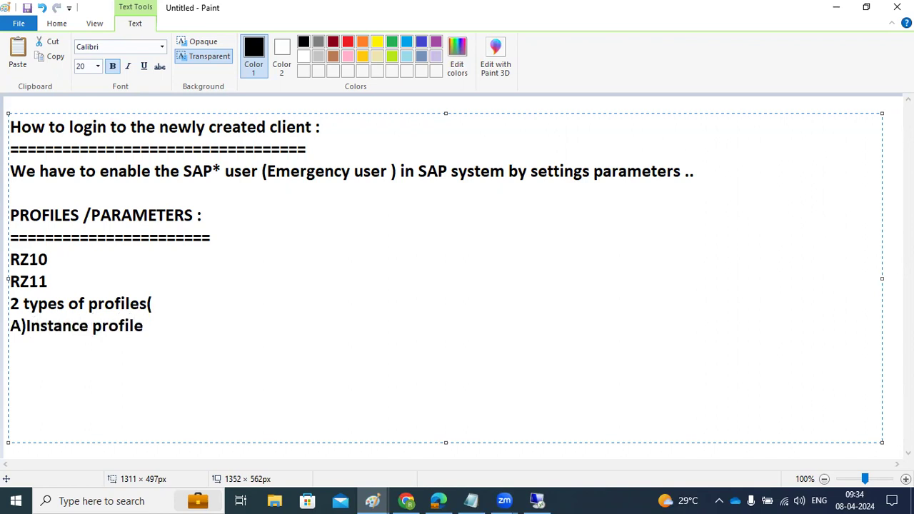
pyautogui.write('B)Defaault profilr')
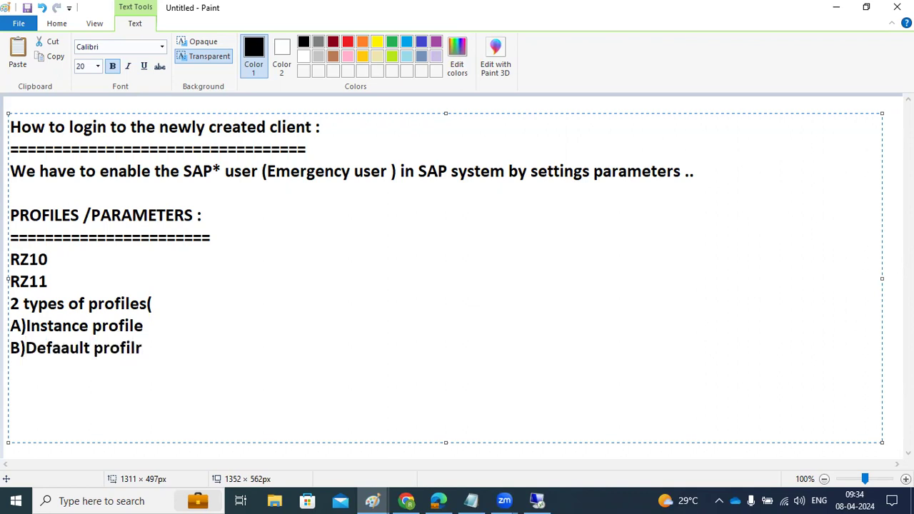
pyautogui.press('BackSpace')
pyautogui.write('e')
# Extend the Instance profile line with '(I- ASCS profile II)PAS PROFILE'.
pyautogui.click(143, 326)
pyautogui.write('(I')
pyautogui.write('-')
pyautogui.press('BackSpace')
pyautogui.write('- ASCS')
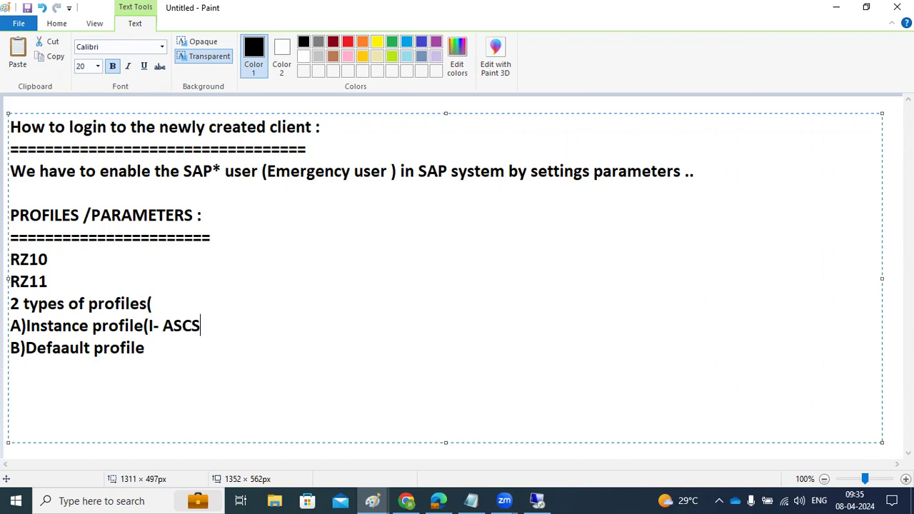
pyautogui.write(' profile   ')
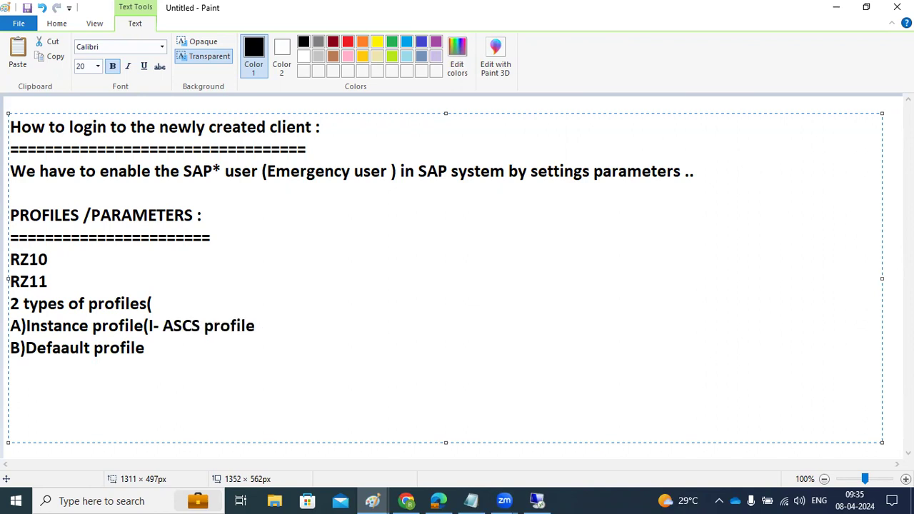
pyautogui.write('II)PAS PROFILE')
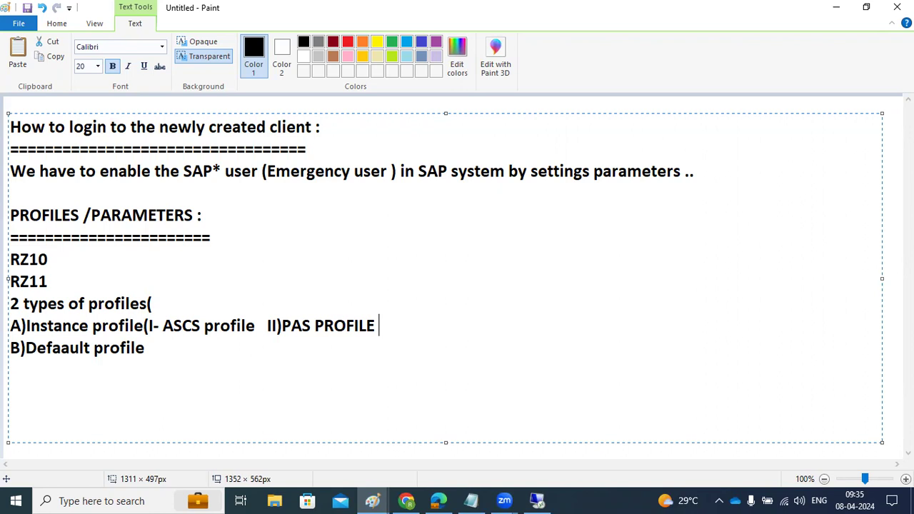
# Correct 'Defaault' to 'Default' and append '(DEFAULT.PFL)' to the Default profile line.
pyautogui.moveTo(92, 326); pyautogui.dragTo(129, 329)
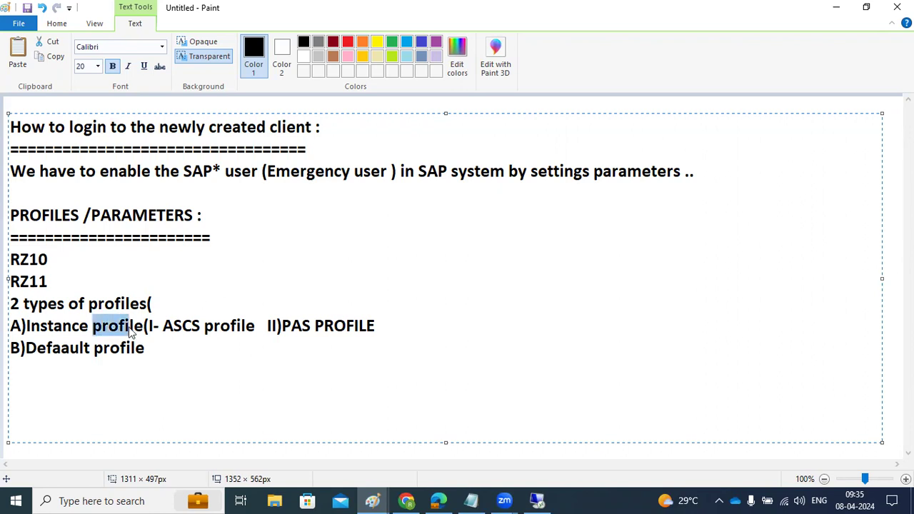
pyautogui.click(62, 348)
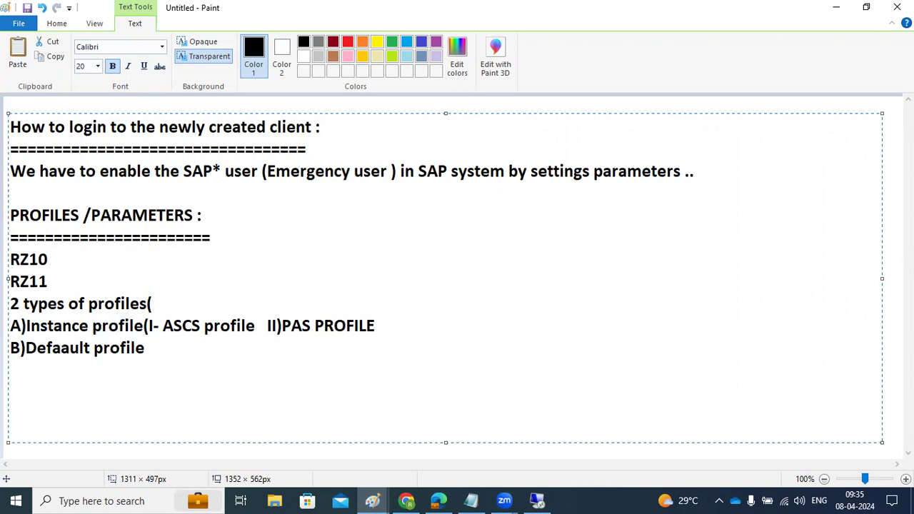
pyautogui.press('BackSpace')
pyautogui.click(198, 351)
pyautogui.write('(DEFAULT.PFL)')
# Highlight the ASCS, PAS and Default profile entries while explaining, then start a new line below.
pyautogui.click(426, 329)
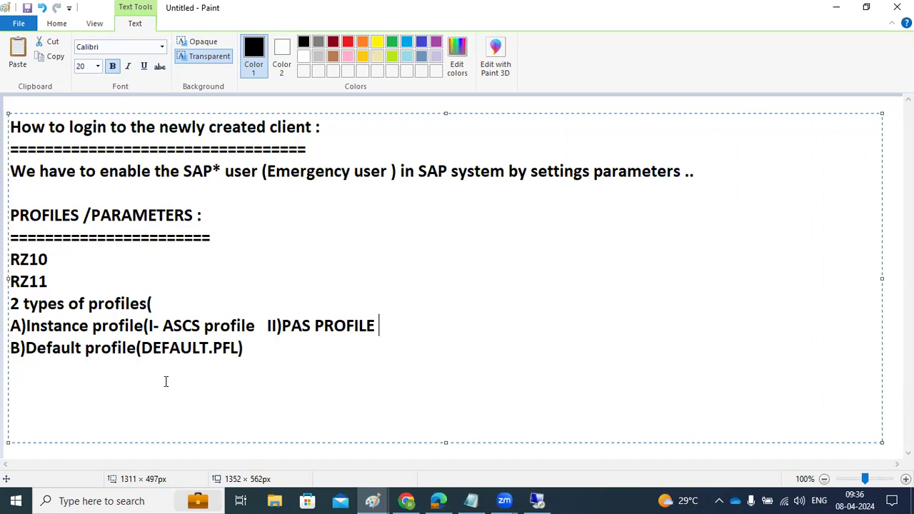
pyautogui.moveTo(87, 351); pyautogui.dragTo(248, 326)
pyautogui.click(195, 350)
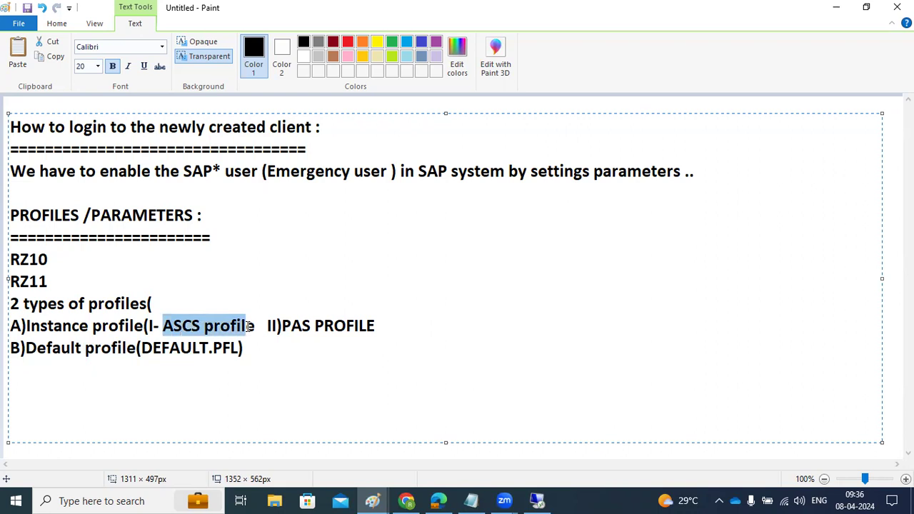
pyautogui.click(334, 325)
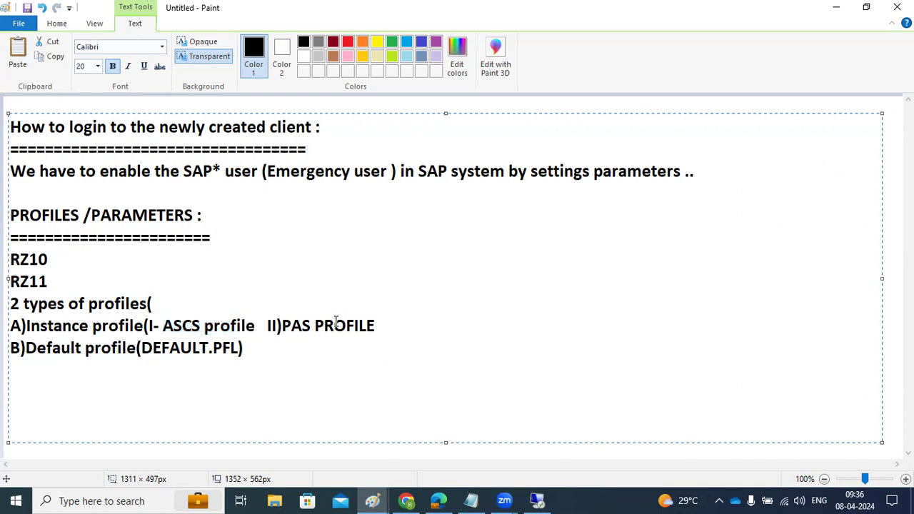
pyautogui.moveTo(335, 325); pyautogui.dragTo(371, 325)
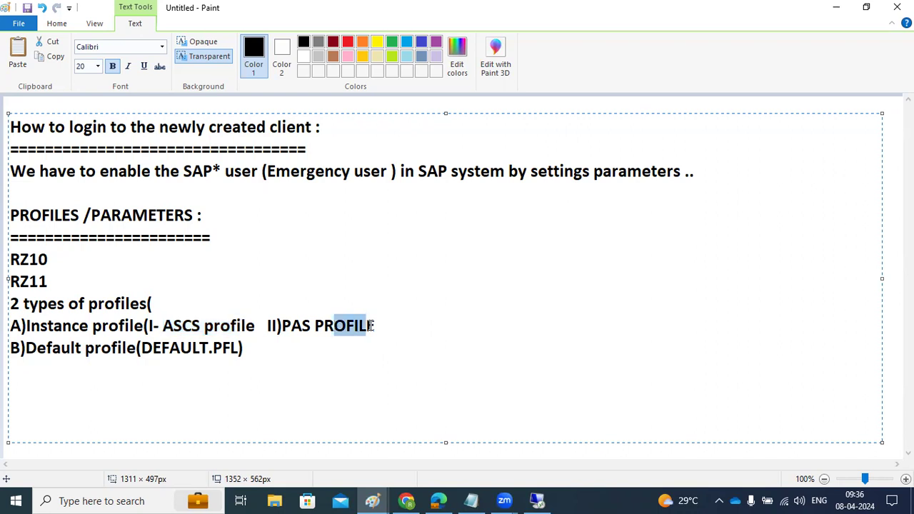
pyautogui.moveTo(310, 323); pyautogui.dragTo(326, 322)
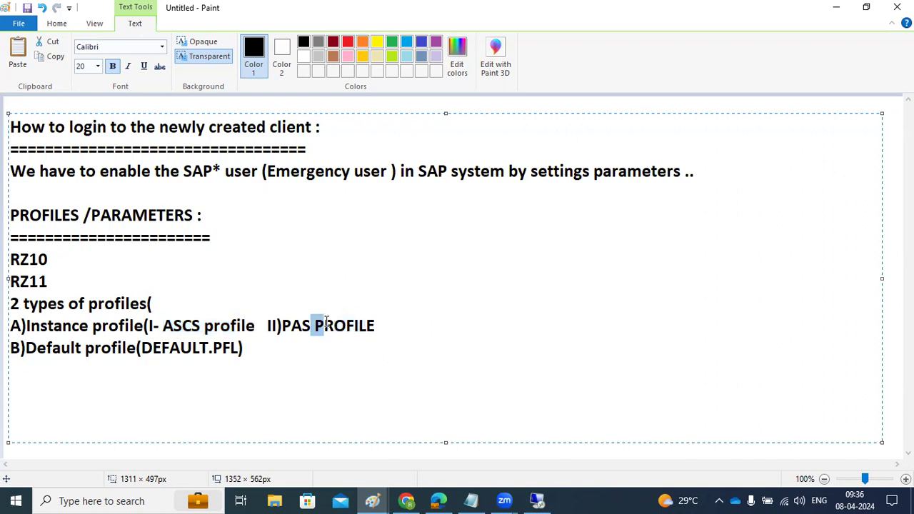
pyautogui.click(290, 349)
pyautogui.press('Return')
pyautogui.press('Return')
# Write the RZ10 note: change the profile parameter value, then restart so it takes effect; add 'static parmaters' and 'RZ11:' lines.
pyautogui.write('RZ10:')
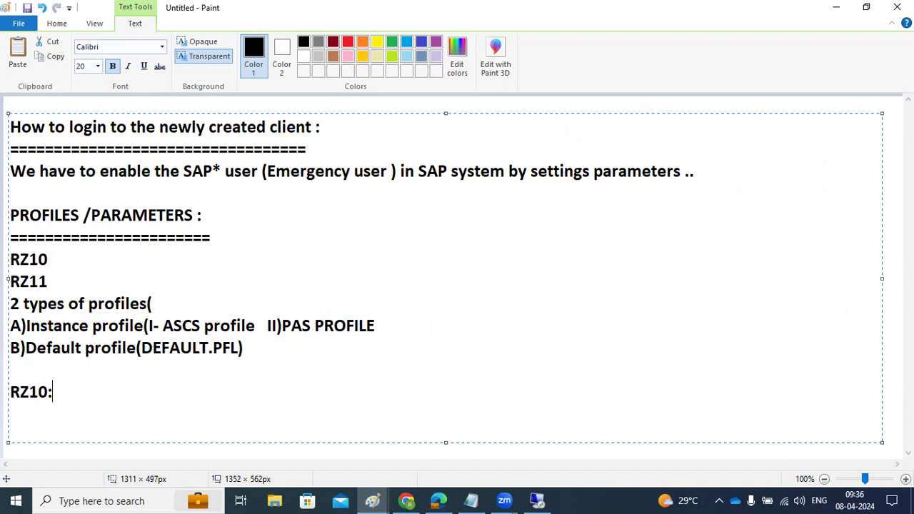
pyautogui.write(' select the')
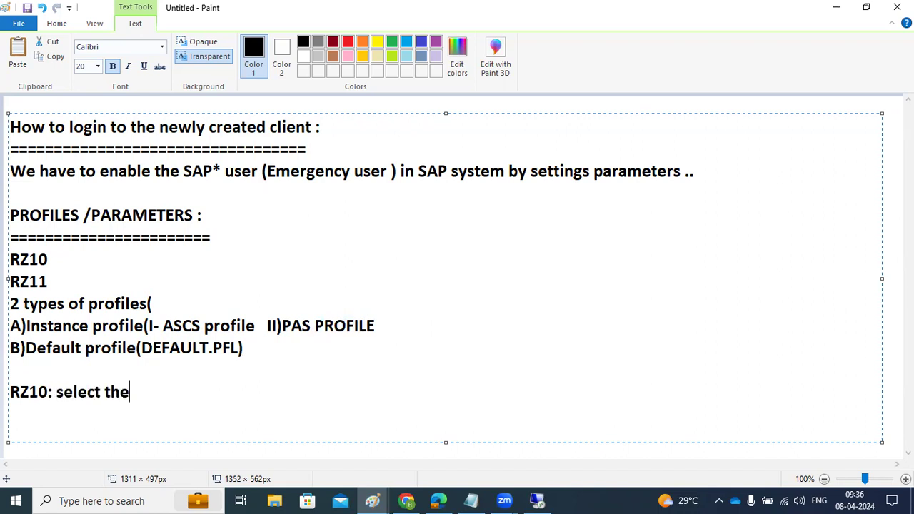
pyautogui.write(' profile ')
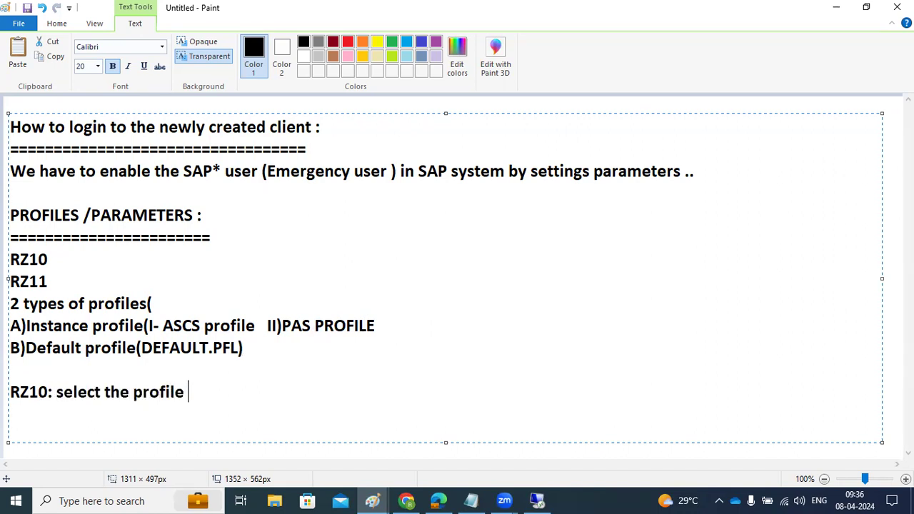
pyautogui.write('--change thep')
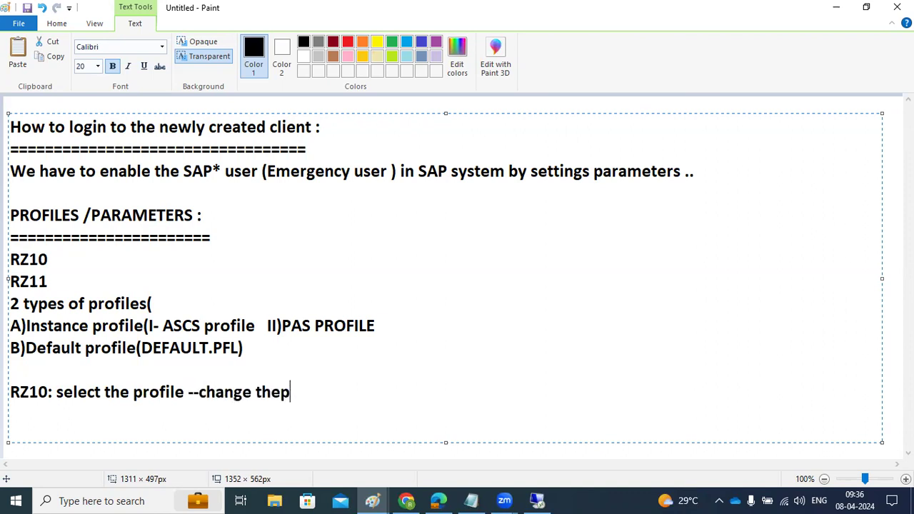
pyautogui.press('BackSpace')
pyautogui.write('parameter val')
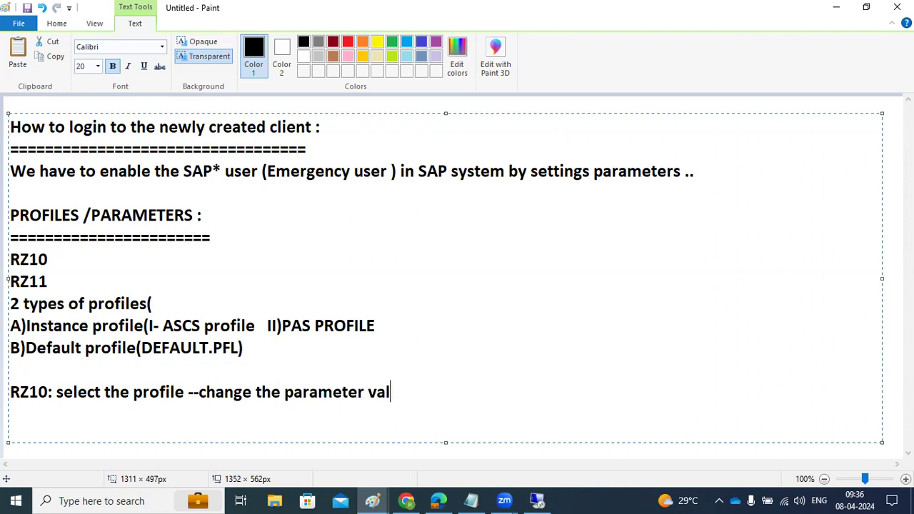
pyautogui.write('ue , then re')
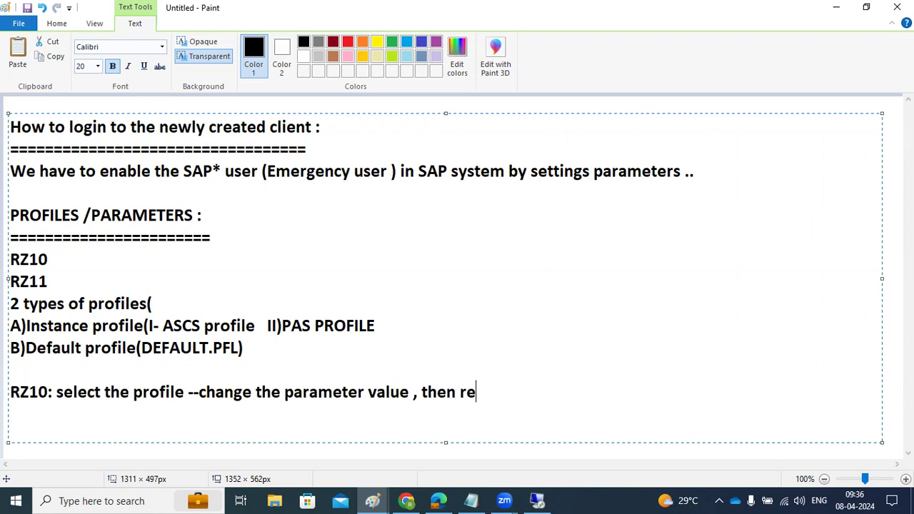
pyautogui.write('start the system ,')
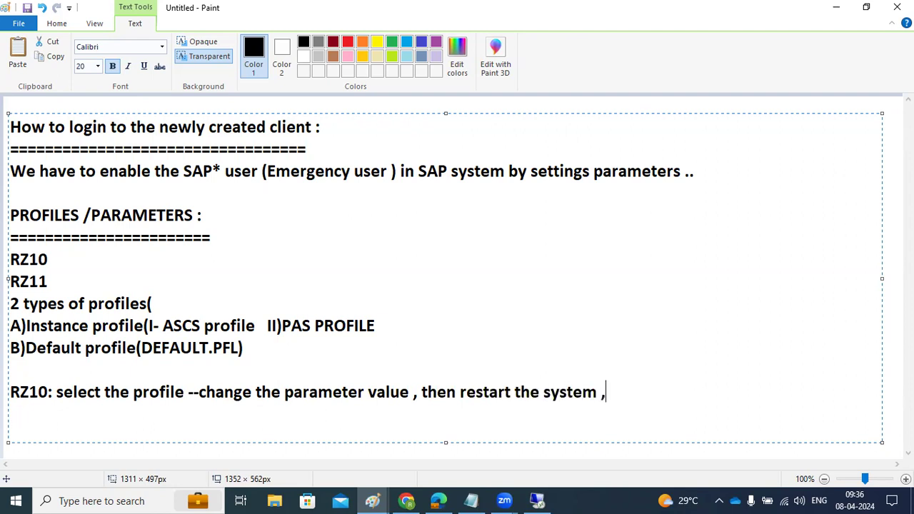
pyautogui.write('then only the')
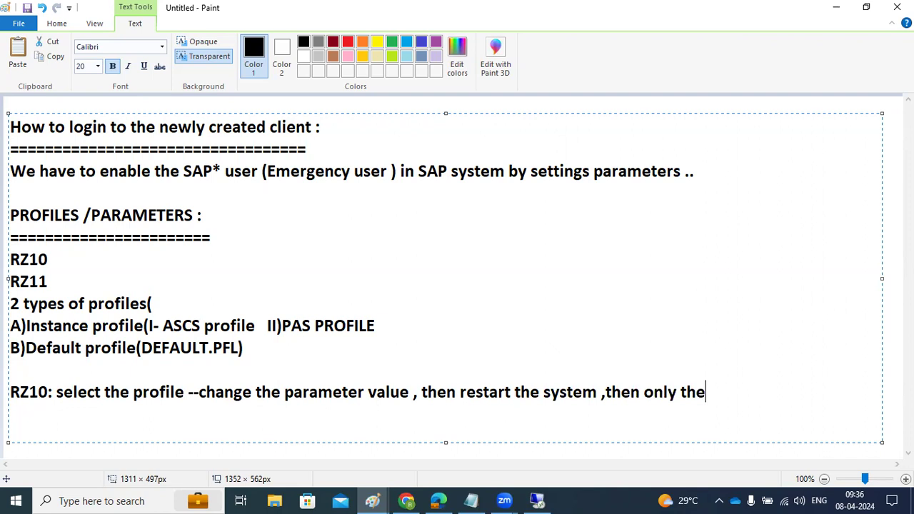
pyautogui.write(' value wil')
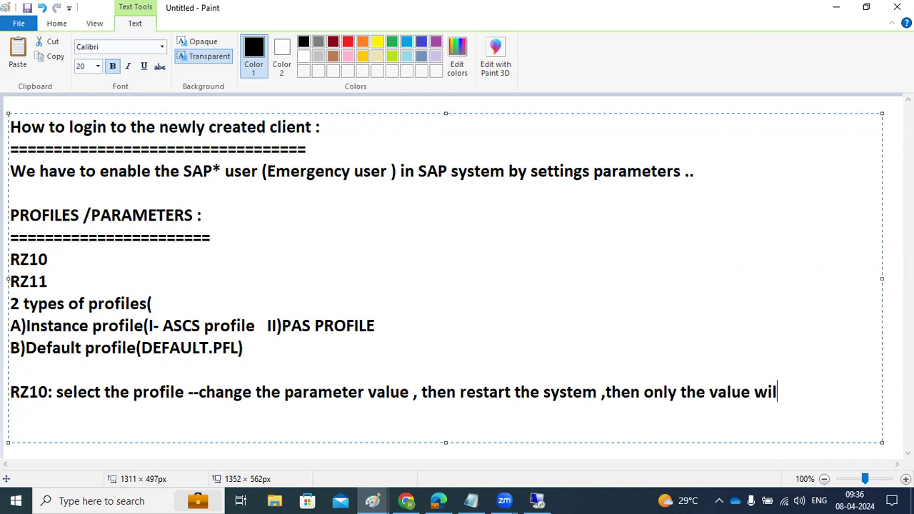
pyautogui.write('l be effected .')
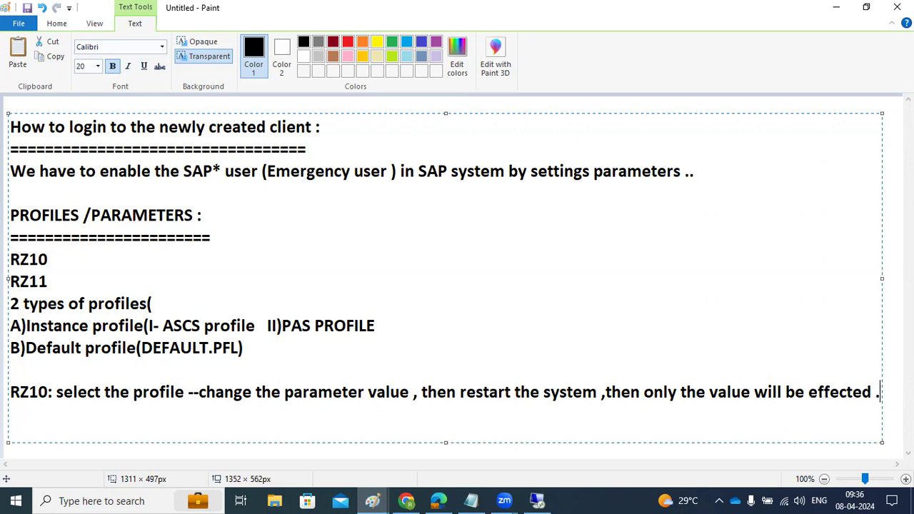
pyautogui.press('Return')
pyautogui.write('static parma')
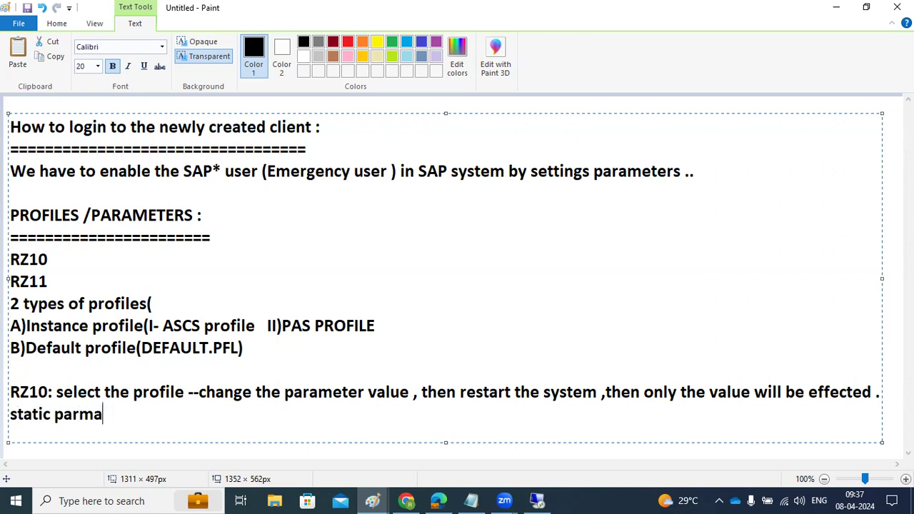
pyautogui.write('ters :')
pyautogui.press('Return')
pyautogui.write('RZ11')
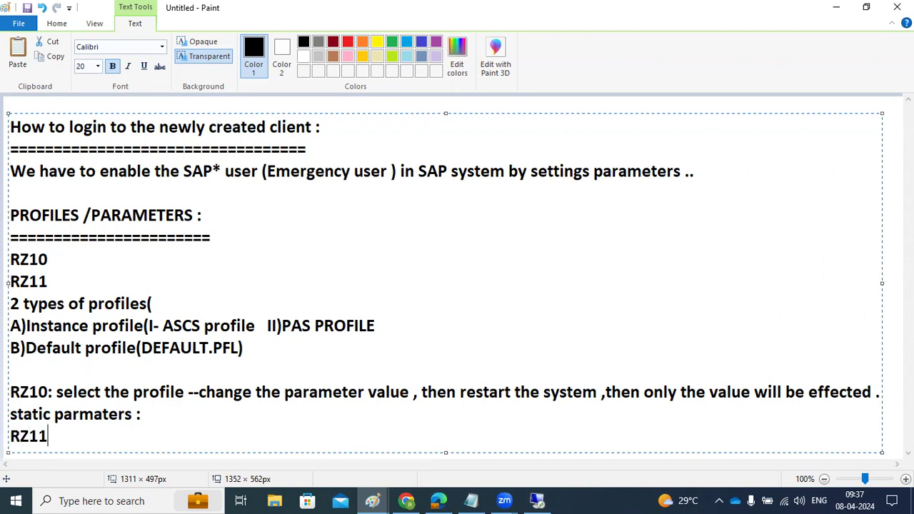
pyautogui.write(':')
# Describe static parameters as restart required and permanent, and RZ11 dynamic ones as no restart and temporary.
pyautogui.click(353, 12)
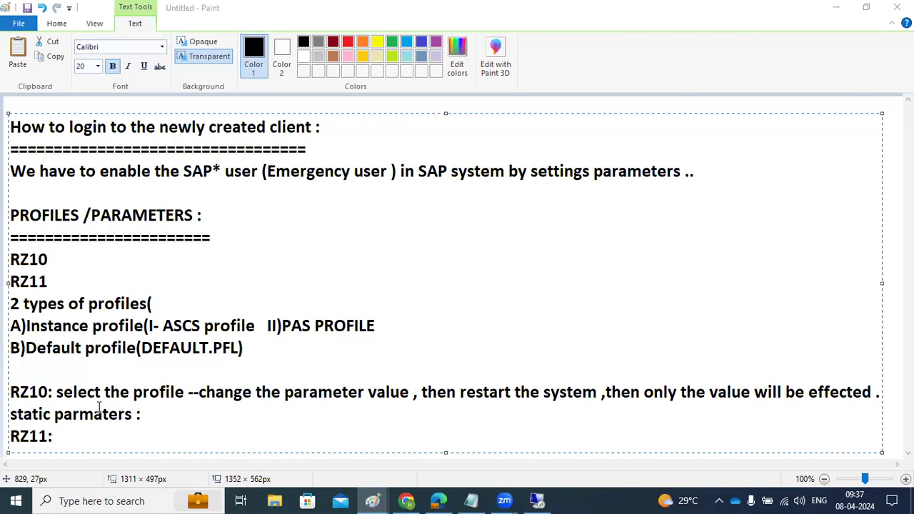
pyautogui.click(60, 391)
pyautogui.click(168, 417)
pyautogui.press('BackSpace')
pyautogui.press('BackSpace')
pyautogui.write(', restart is ')
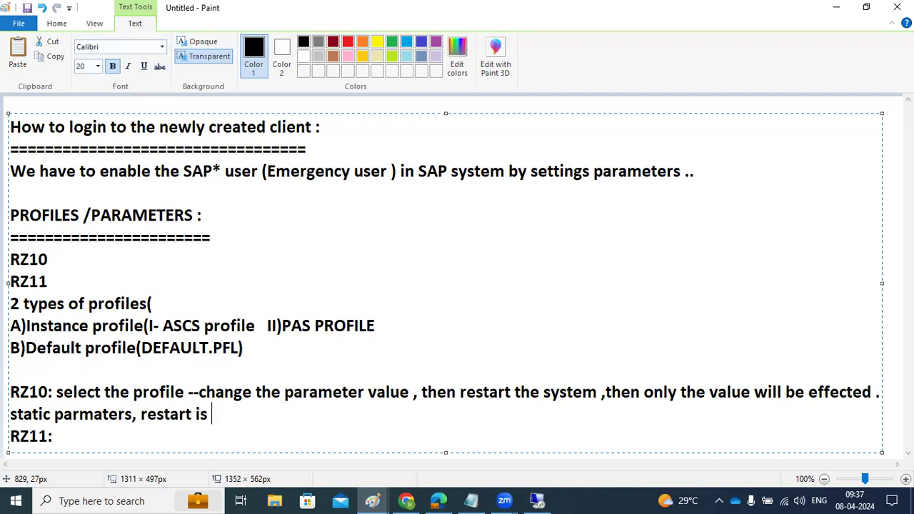
pyautogui.write('required ,')
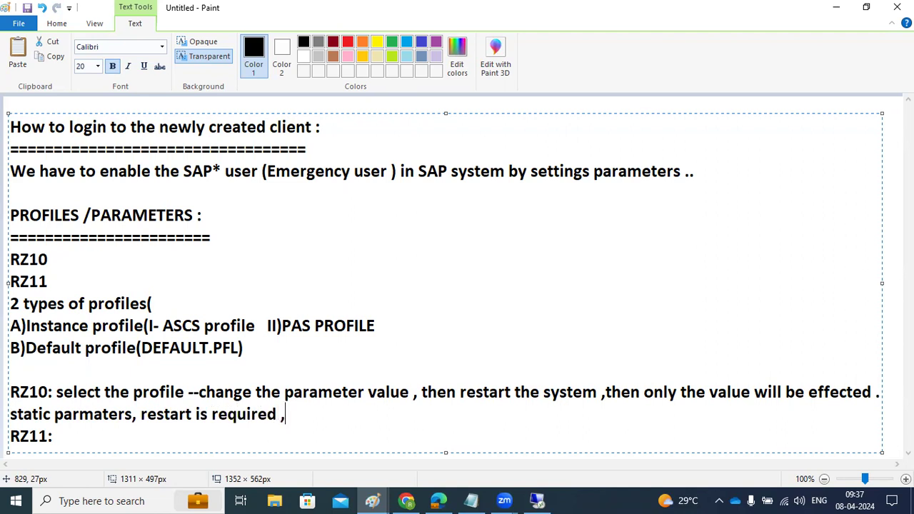
pyautogui.write(' permanet ')
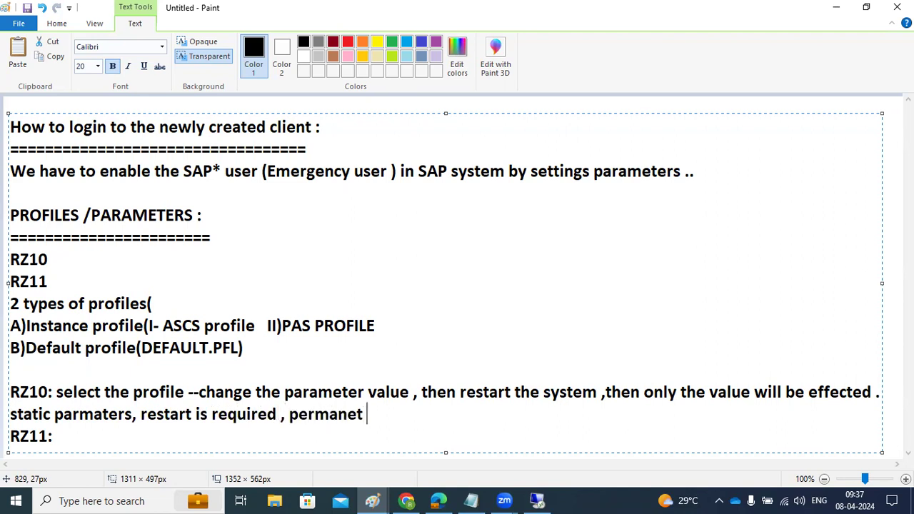
pyautogui.write('changes')
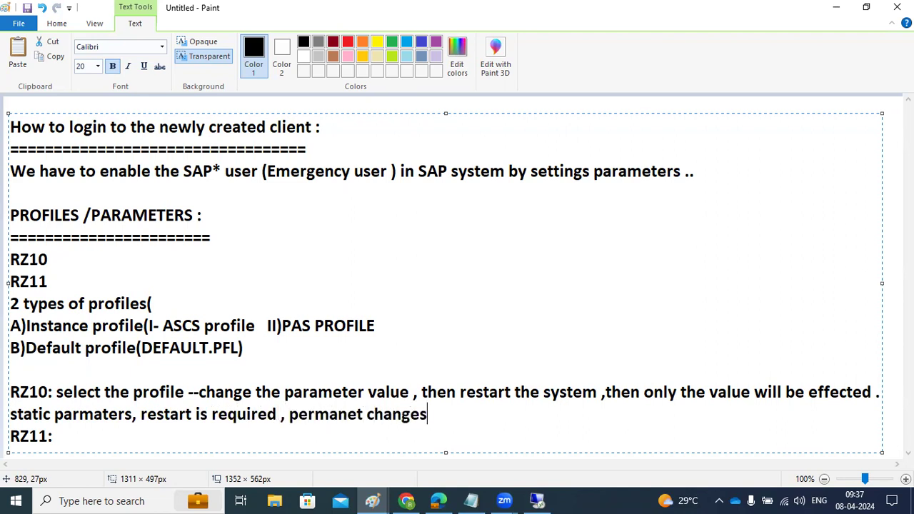
pyautogui.press('Down')
pyautogui.write('Dymamic par')
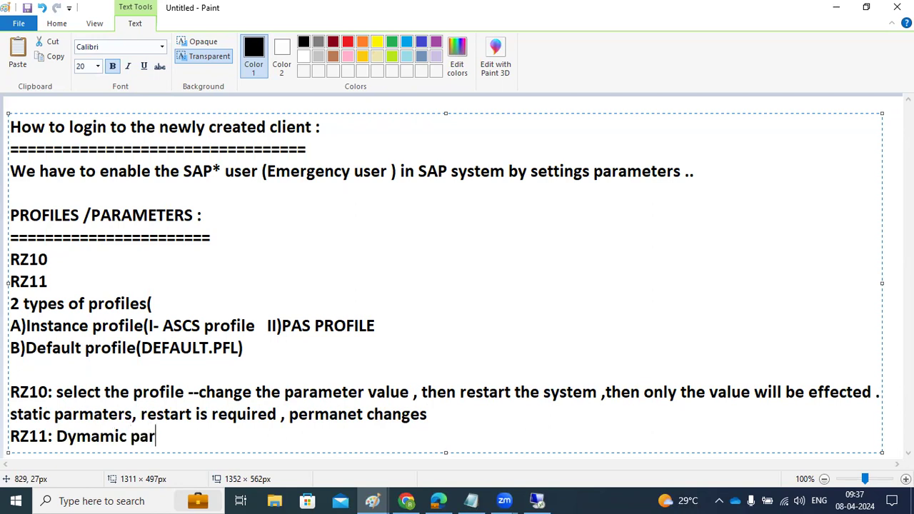
pyautogui.write('ater , no ')
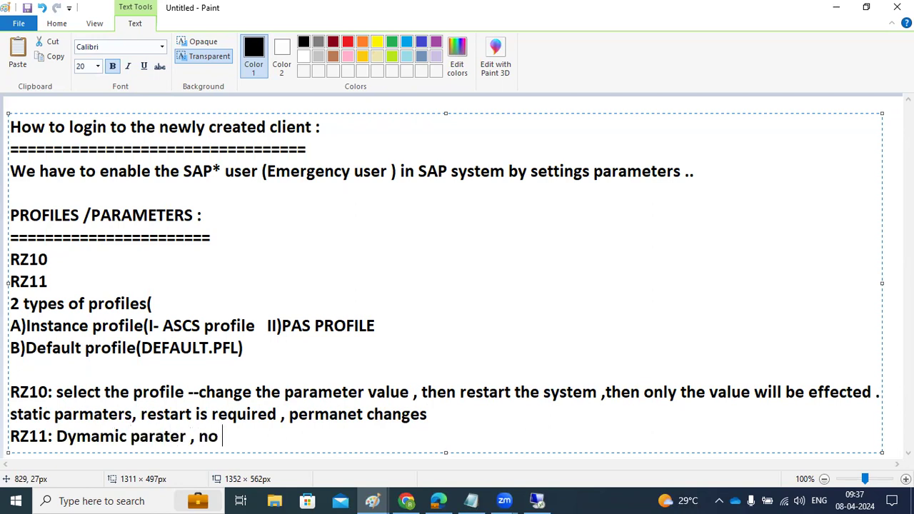
pyautogui.write('need restart ')
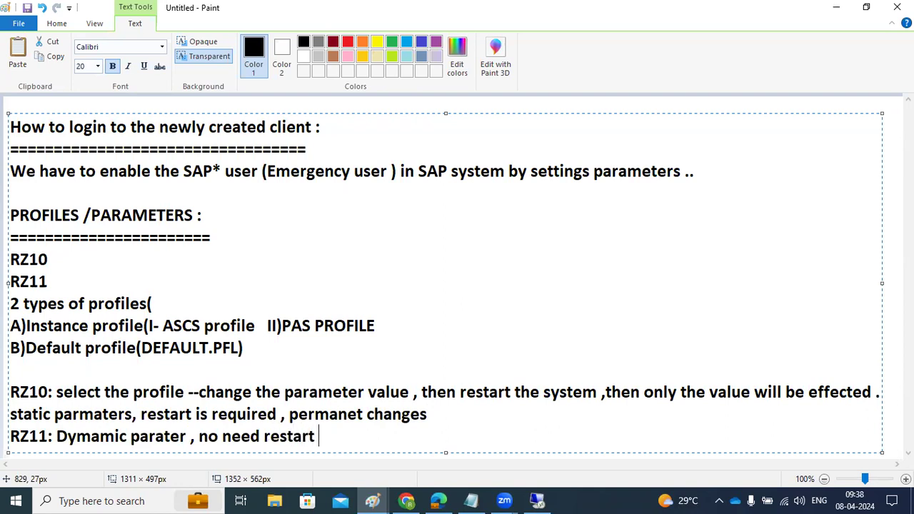
pyautogui.write(', tempora')
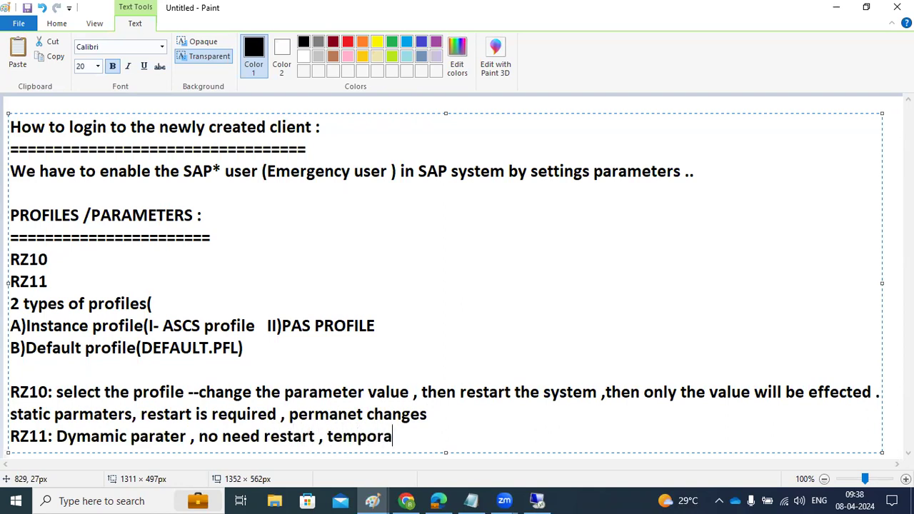
pyautogui.write('ry cchanges ..')
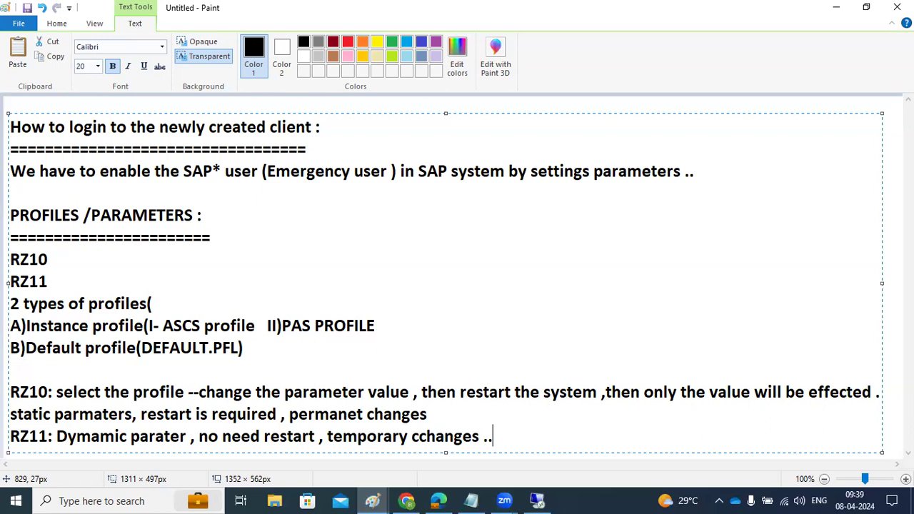
# Switch to the SAP session, run /nrz10 and pick instance profile ND4_D05_SAPWINDOWS2 from the F4 list.
pyautogui.click(537, 501)
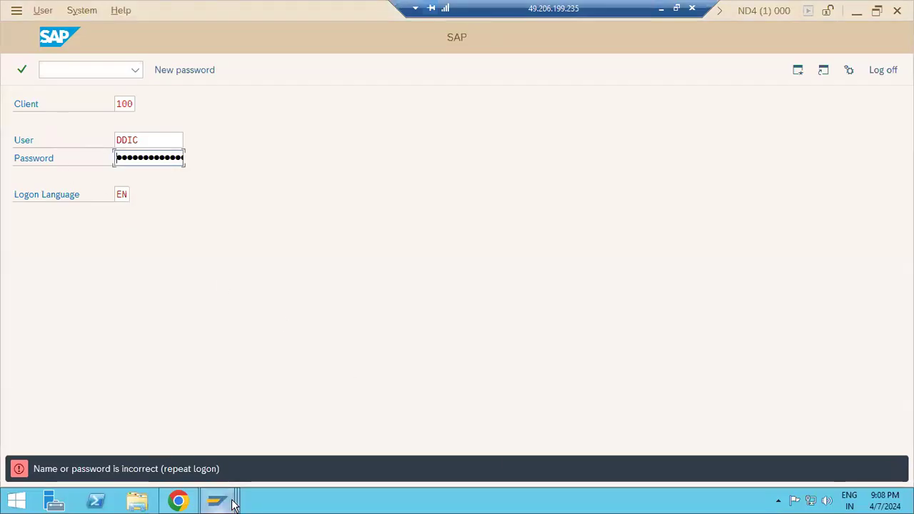
pyautogui.moveTo(221, 499)
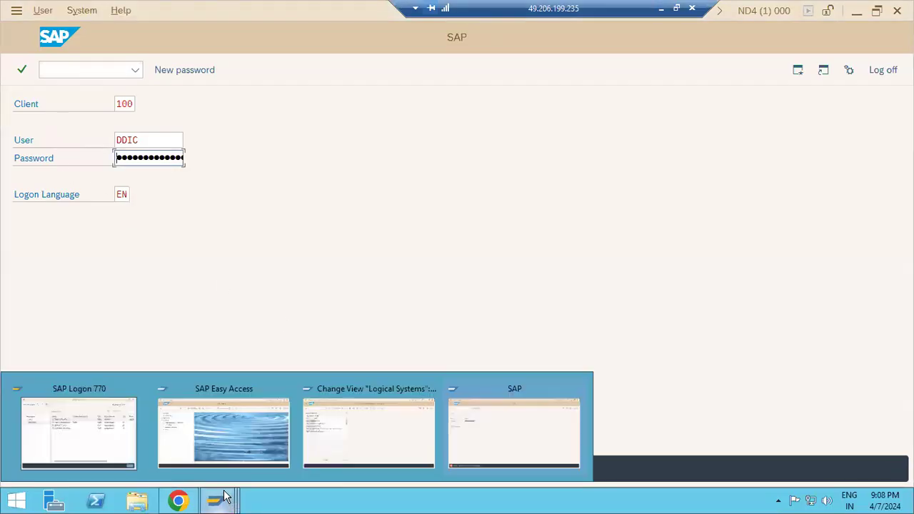
pyautogui.click(331, 437)
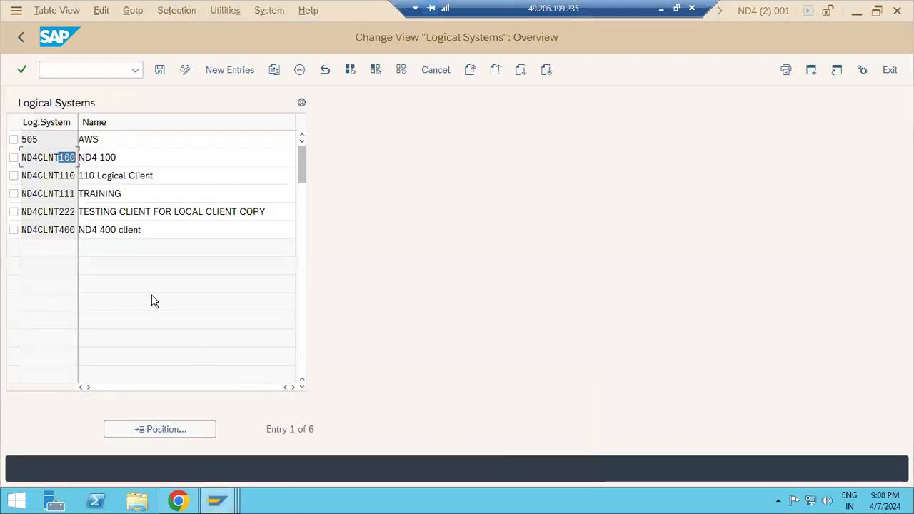
pyautogui.click(81, 71)
pyautogui.write('/nrz1')
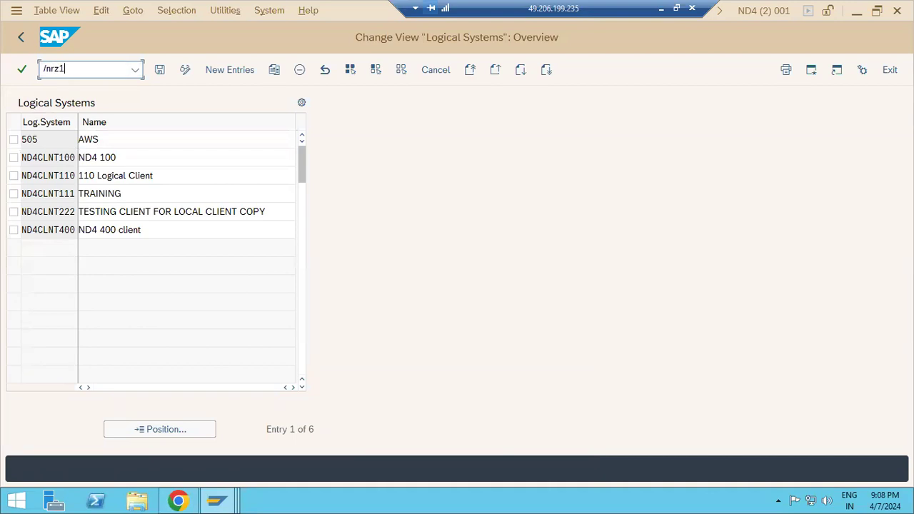
pyautogui.write('0')
pyautogui.press('Return')
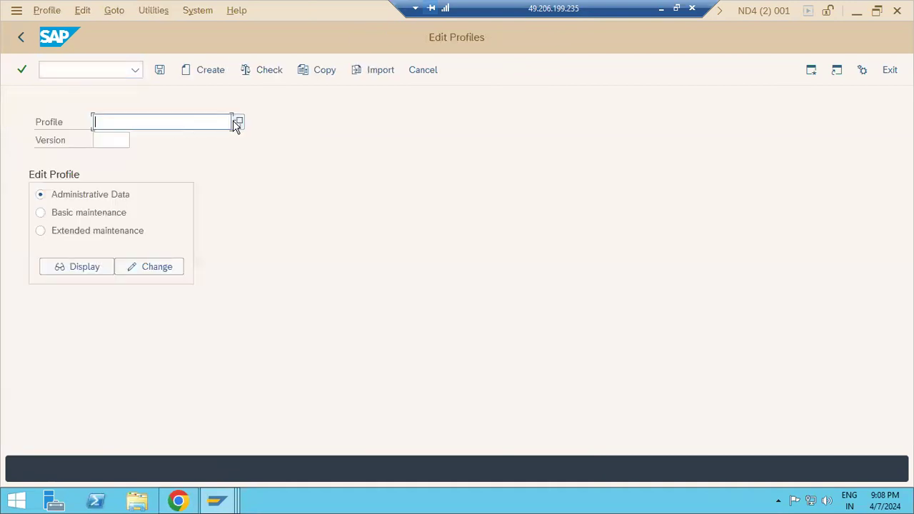
pyautogui.click(236, 121)
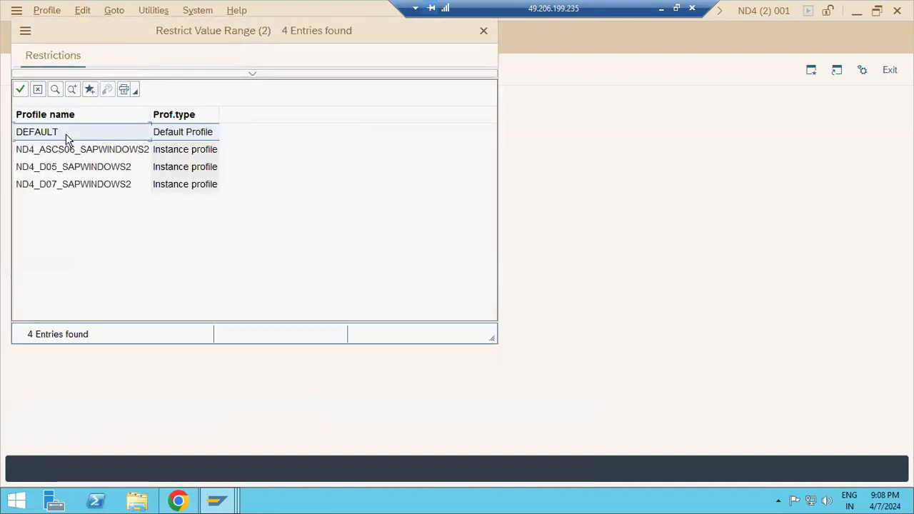
pyautogui.doubleClick(81, 167)
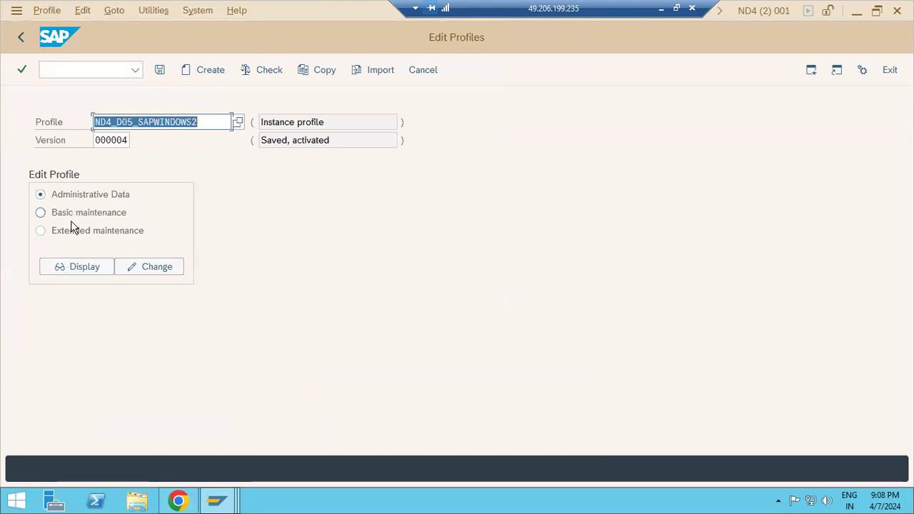
# In extended maintenance, change rdisp/wp_no_dia from 8 to 4 and rdisp/wp_no_btc from 4 to 3.
pyautogui.click(72, 239)
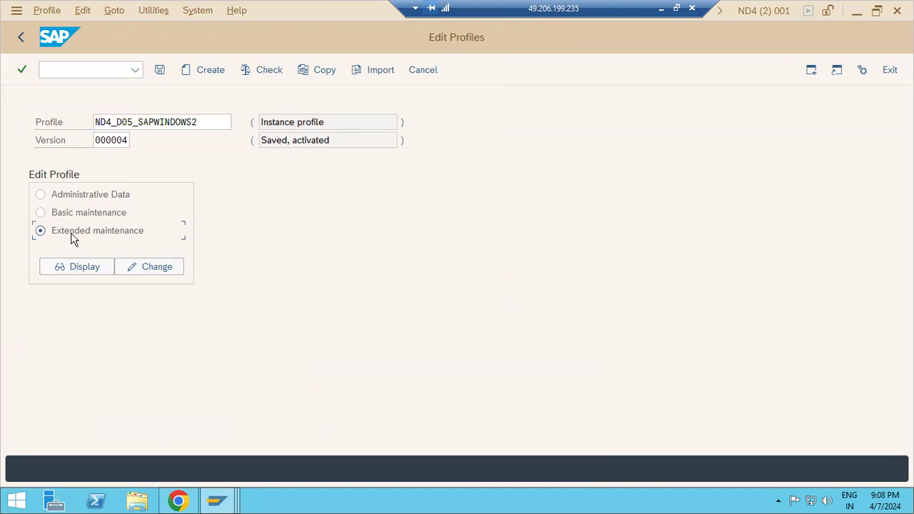
pyautogui.click(130, 270)
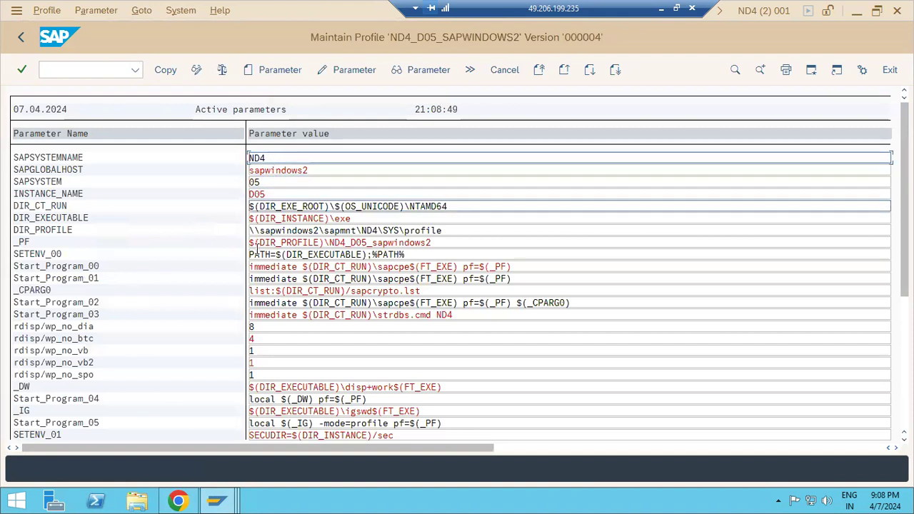
pyautogui.click(265, 326)
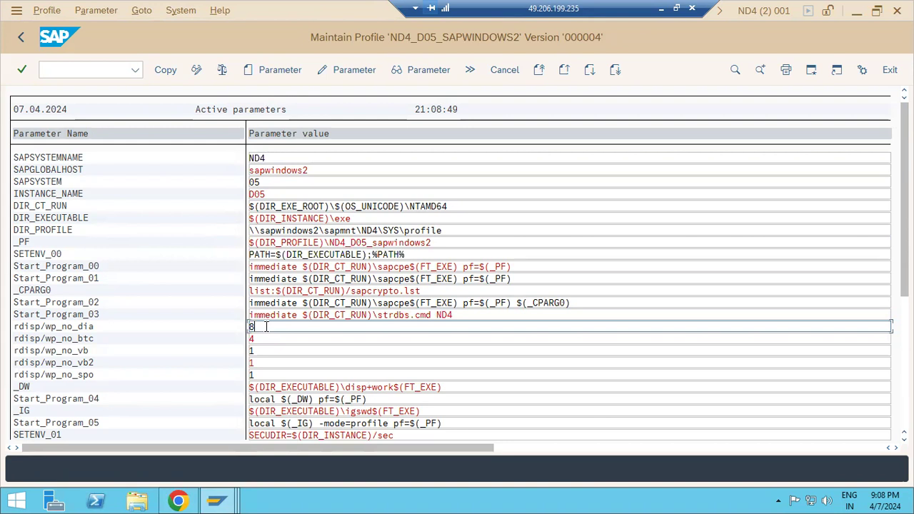
pyautogui.press('BackSpace')
pyautogui.write('4')
pyautogui.click(264, 339)
pyautogui.press('BackSpace')
pyautogui.write('3')
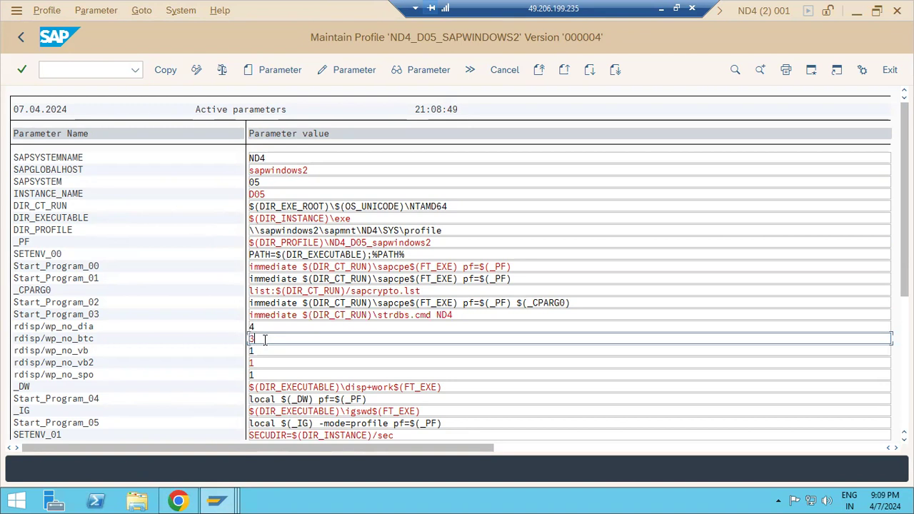
pyautogui.click(262, 327)
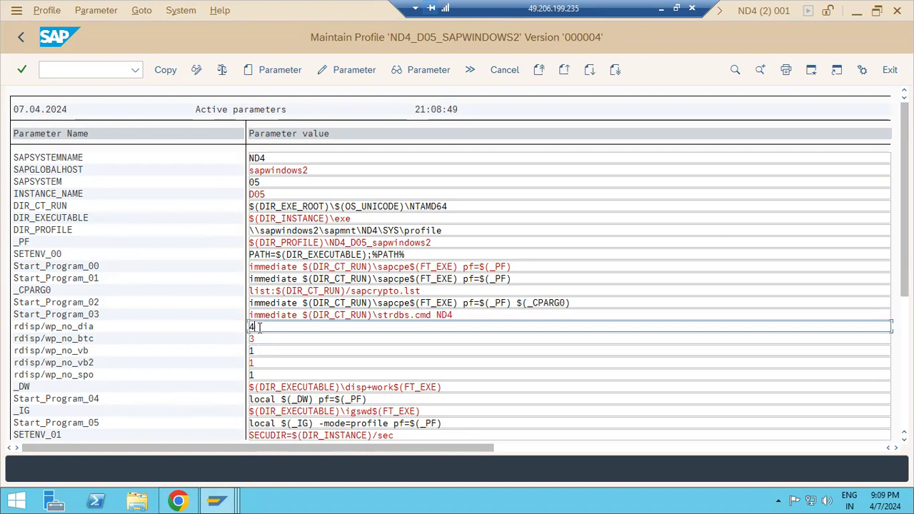
pyautogui.click(261, 337)
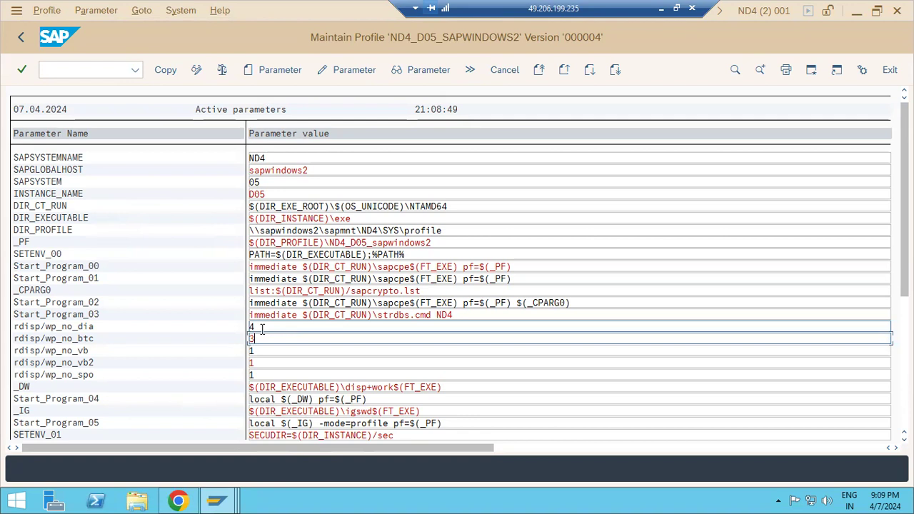
# Review the parameter list, including zcsa/presentation_buffer_area details, then Copy to apply the changed values.
pyautogui.scroll(-4, 257, 336)
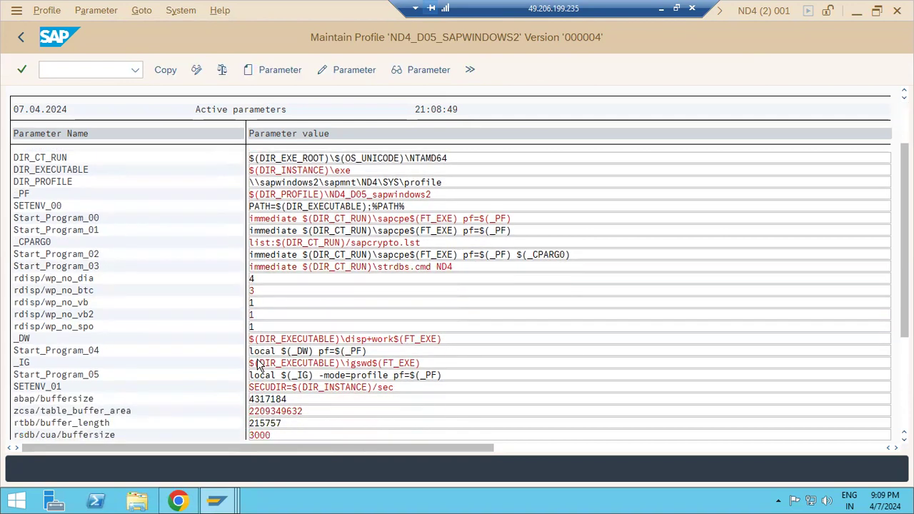
pyautogui.scroll(-6, 260, 365)
pyautogui.click(285, 387)
pyautogui.click(289, 374)
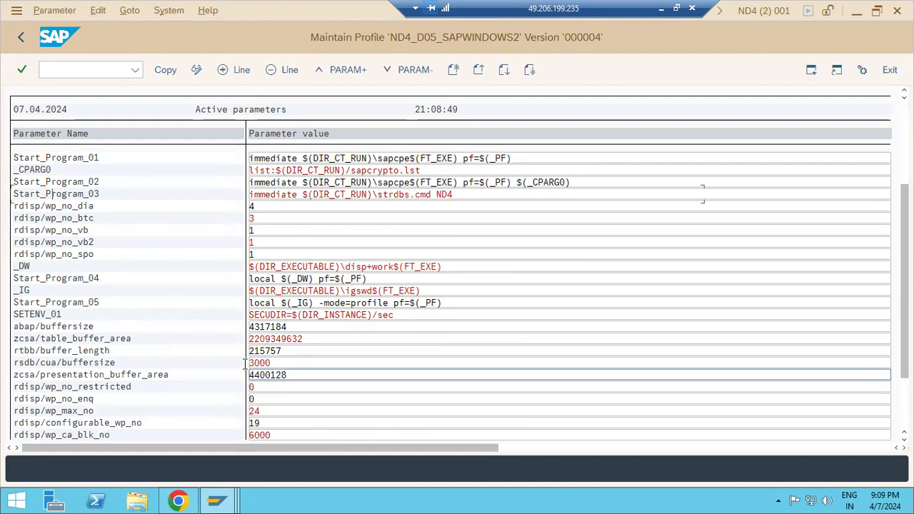
pyautogui.doubleClick(243, 375)
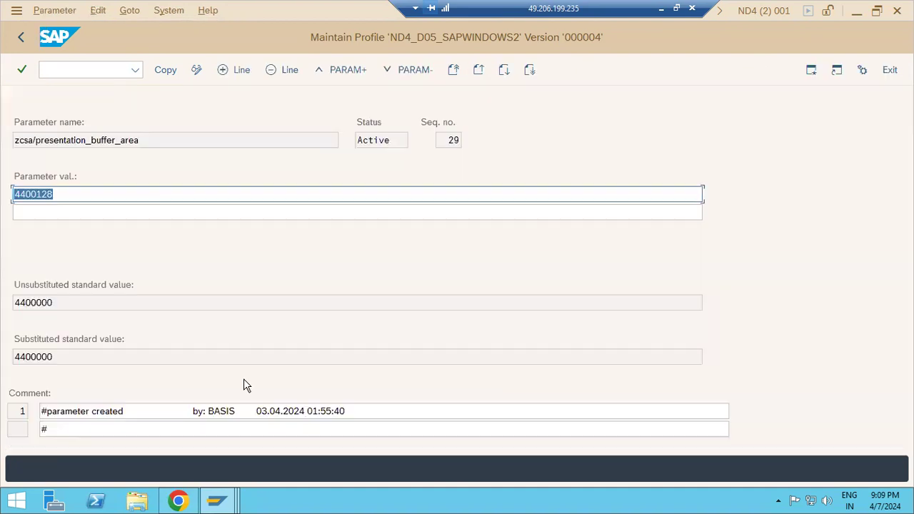
pyautogui.click(24, 37)
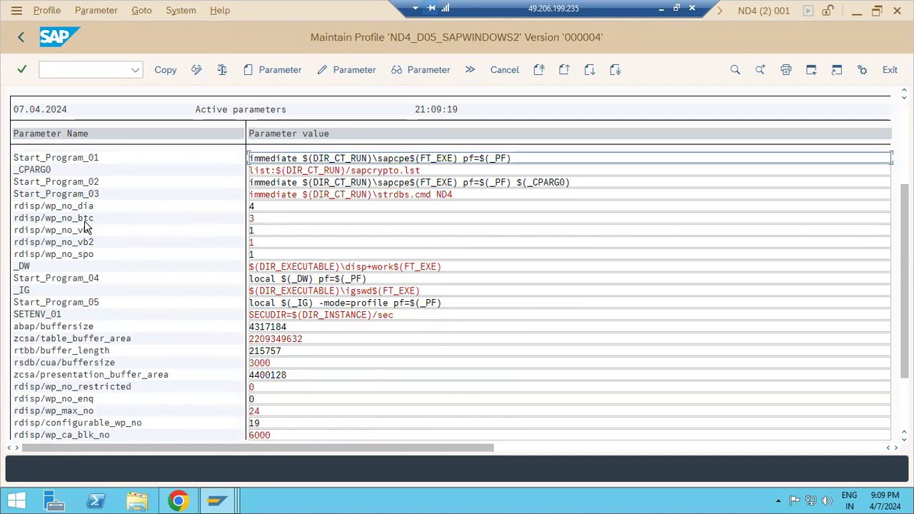
pyautogui.scroll(-1, 236, 339)
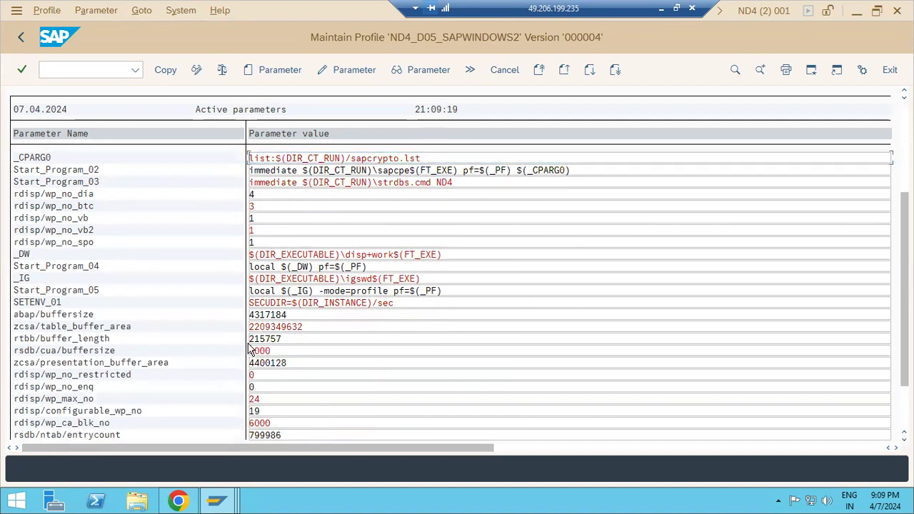
pyautogui.scroll(-3, 249, 347)
pyautogui.scroll(3, 245, 327)
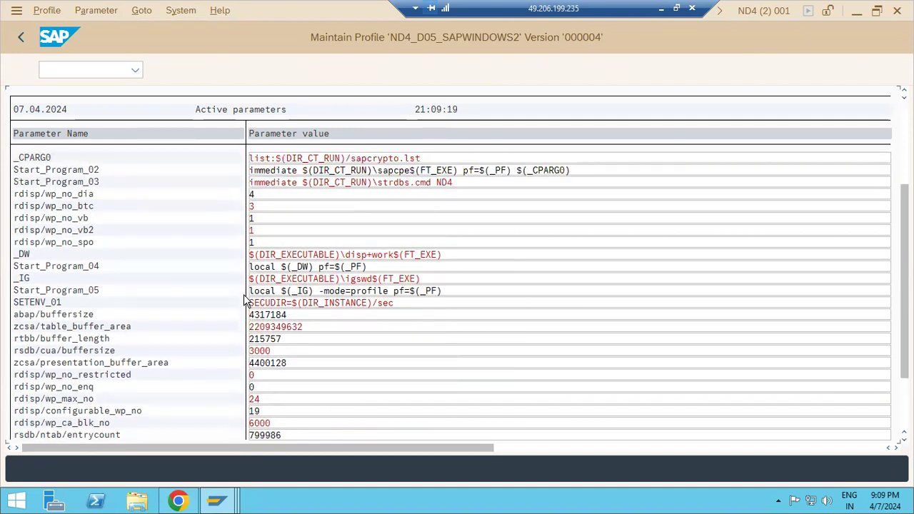
pyautogui.scroll(6, 245, 302)
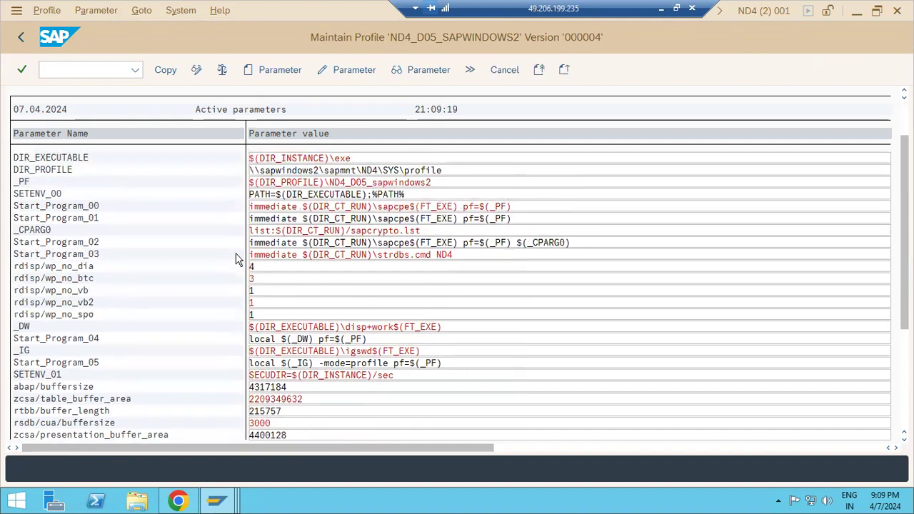
pyautogui.scroll(1, 235, 259)
pyautogui.click(163, 77)
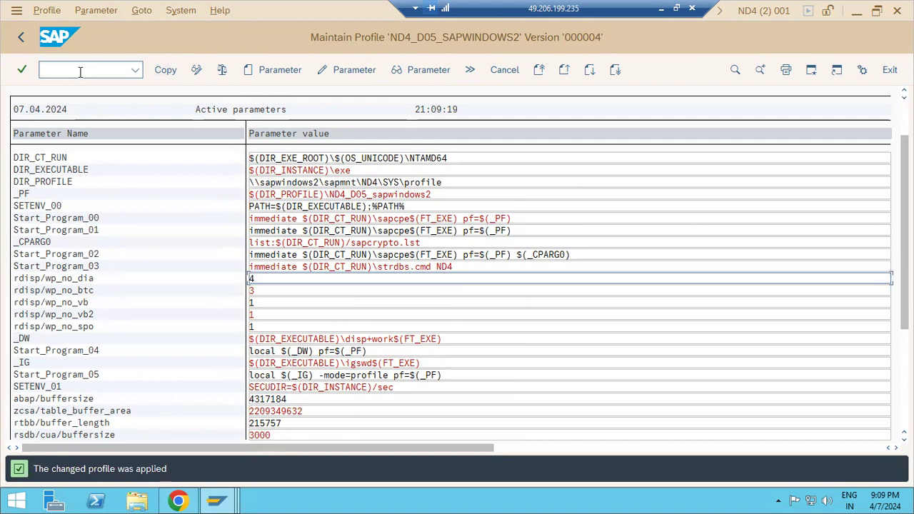
# Save and activate profile ND4_D05_SAPWINDOWS2 as version 5, then close the confirmation and restart note.
pyautogui.click(21, 37)
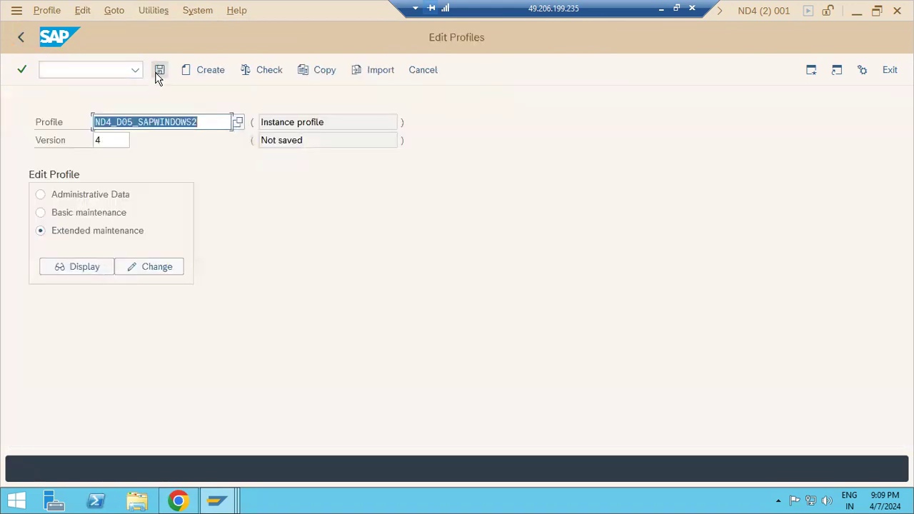
pyautogui.click(159, 70)
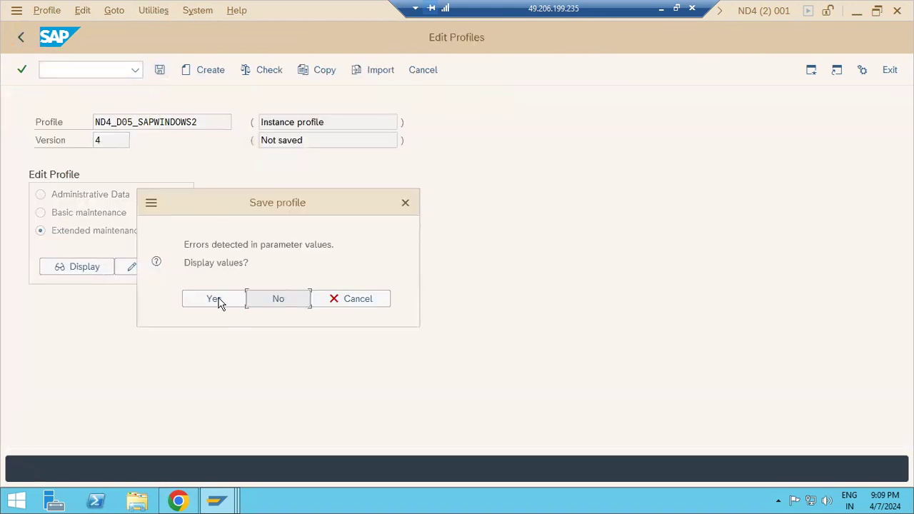
pyautogui.click(218, 301)
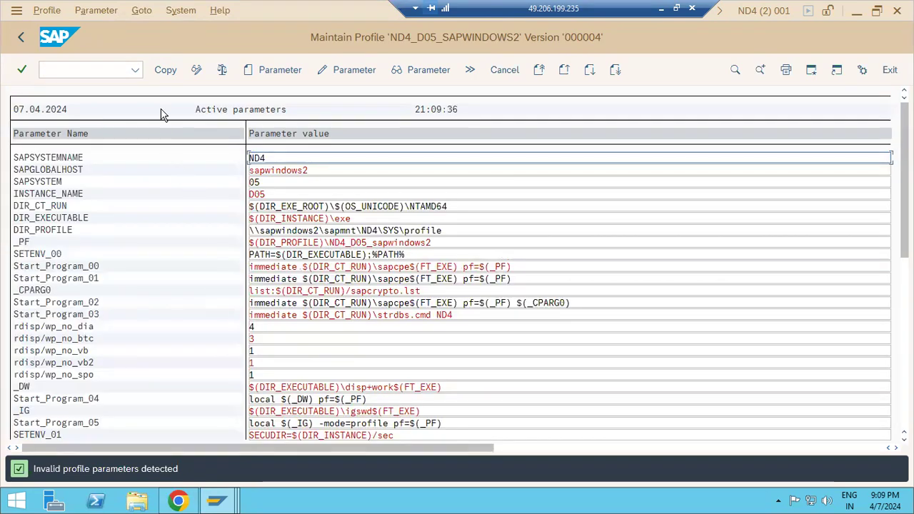
pyautogui.click(21, 37)
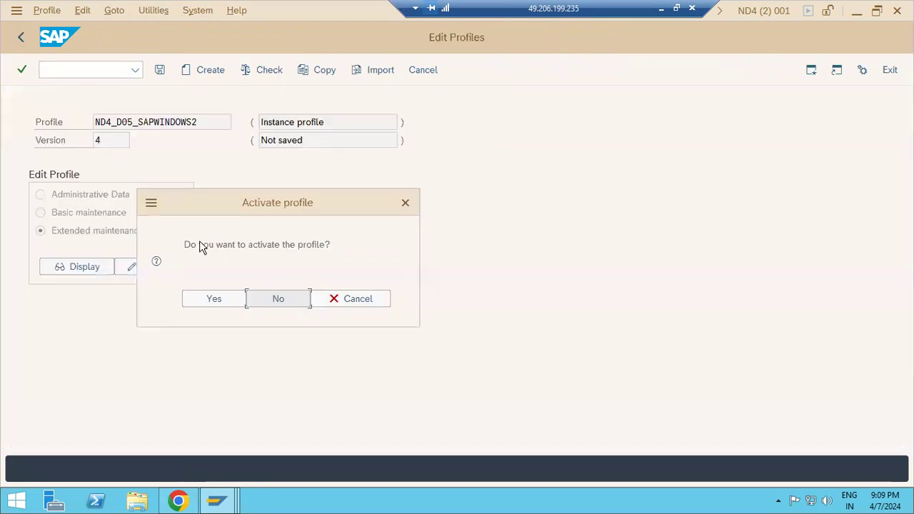
pyautogui.click(228, 305)
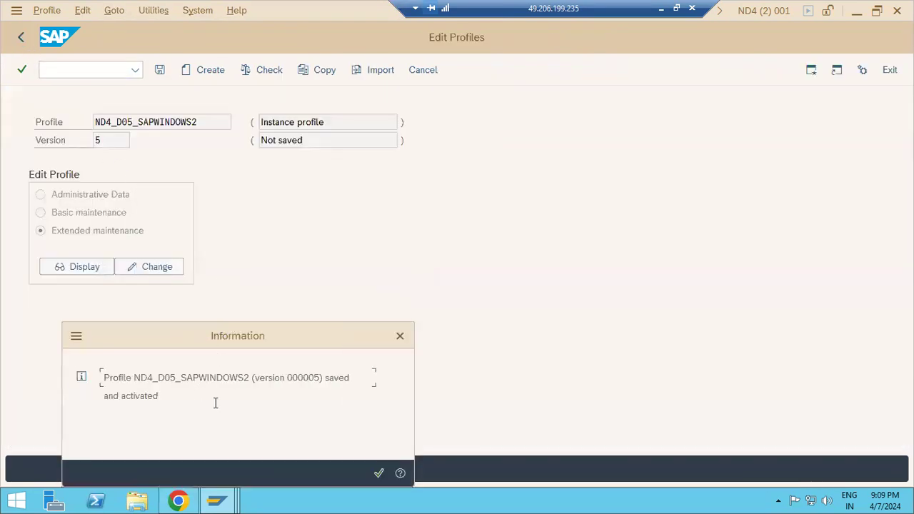
pyautogui.moveTo(320, 377); pyautogui.dragTo(350, 377)
pyautogui.click(378, 473)
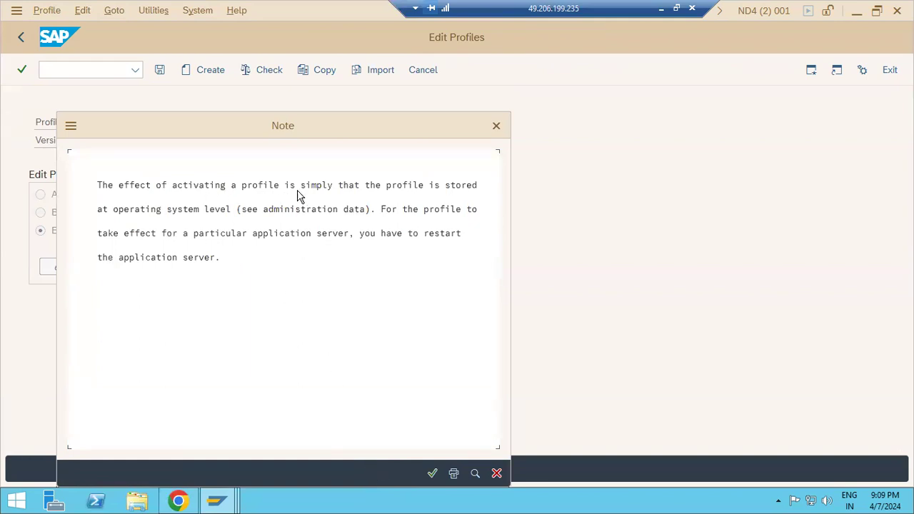
pyautogui.click(239, 235)
pyautogui.click(432, 474)
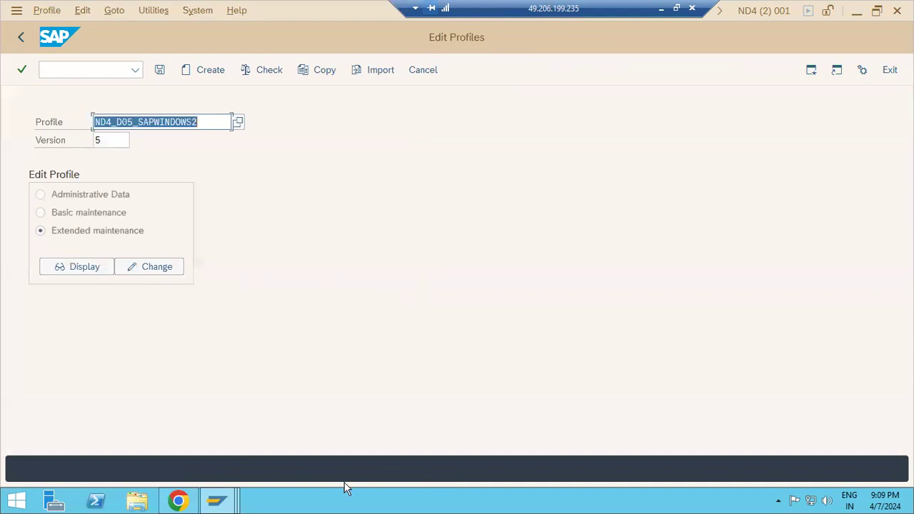
# Check work processes in SM50 and, via SM51, for instance sapwindows2_ND4_05, then return to Easy Access.
pyautogui.click(80, 74)
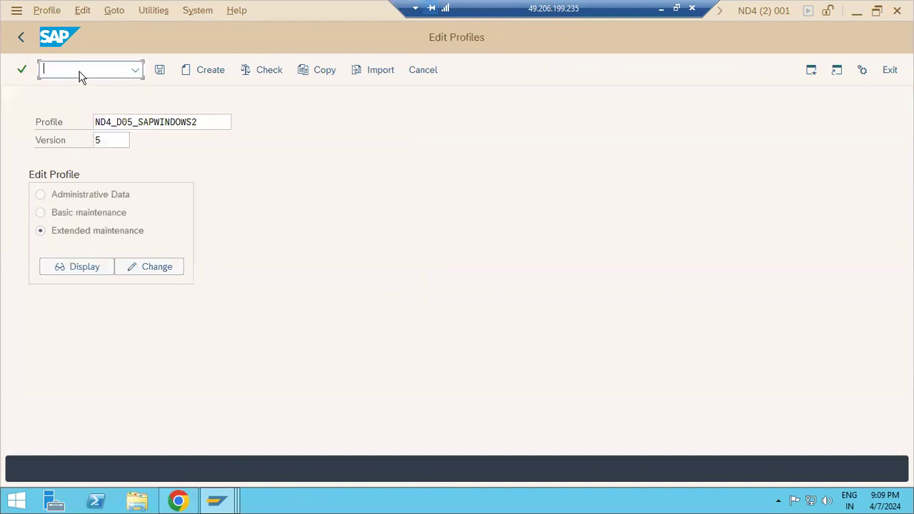
pyautogui.write('/nsm')
pyautogui.press('BackSpace')
pyautogui.press('BackSpace')
pyautogui.press('BackSpace')
pyautogui.write('nsm50')
pyautogui.press('Return')
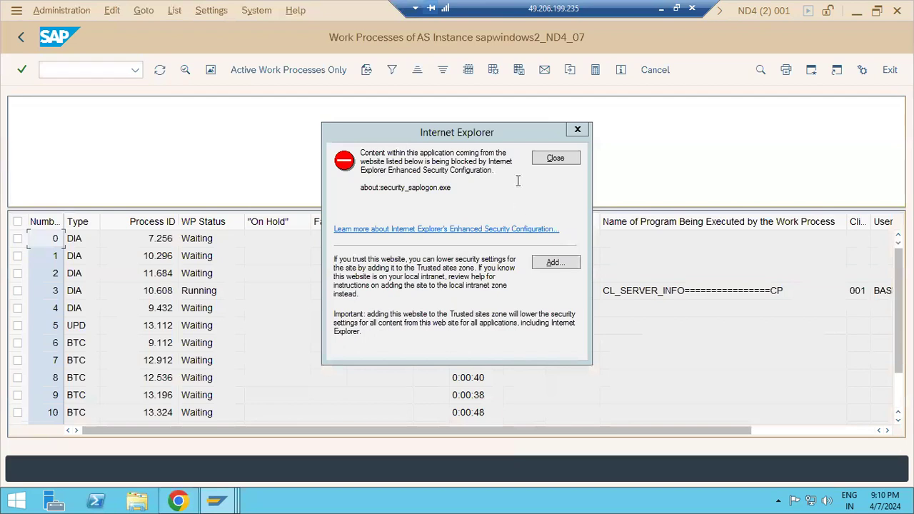
pyautogui.click(554, 157)
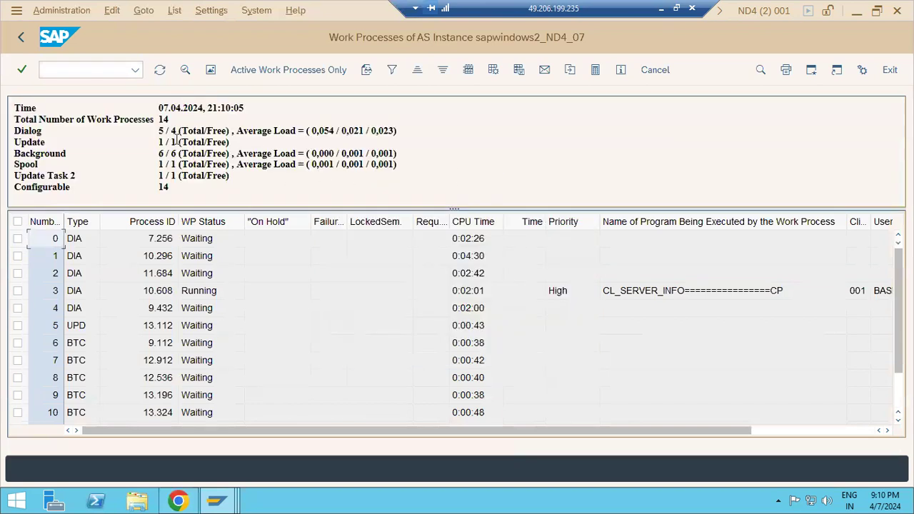
pyautogui.write('/nsm51')
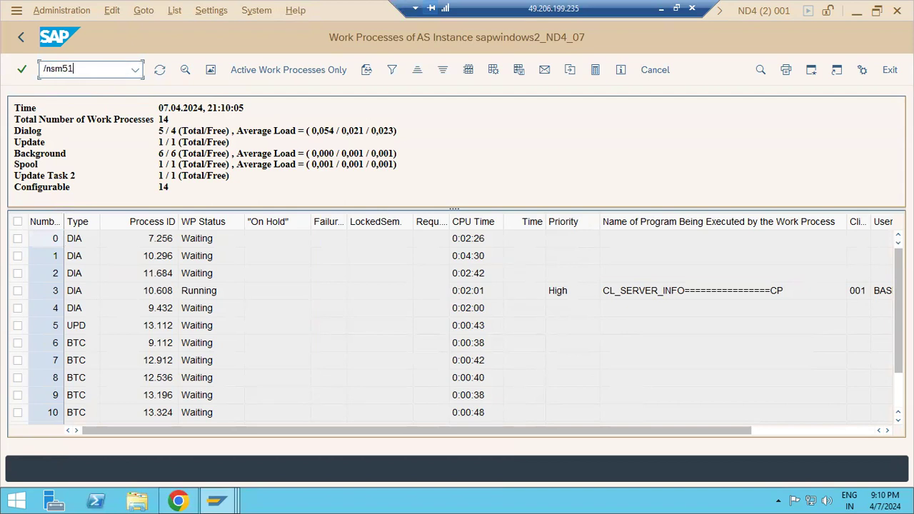
pyautogui.press('Return')
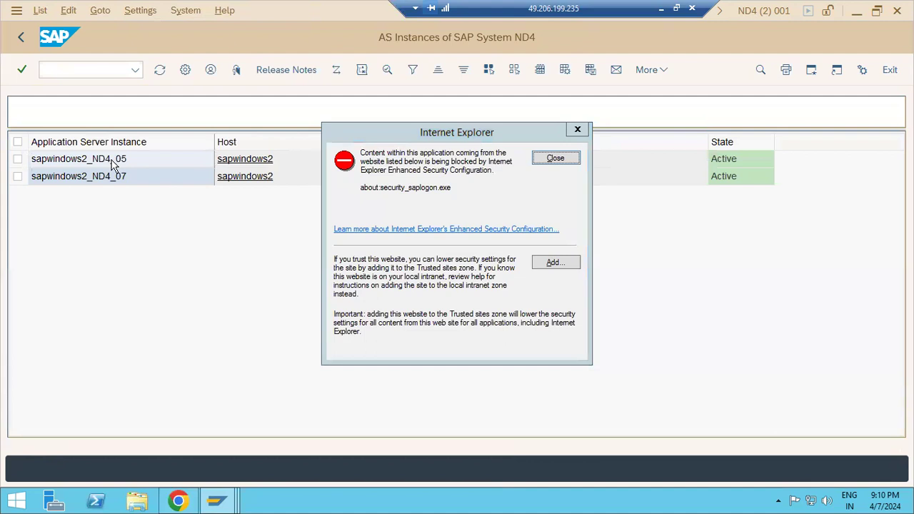
pyautogui.click(253, 165)
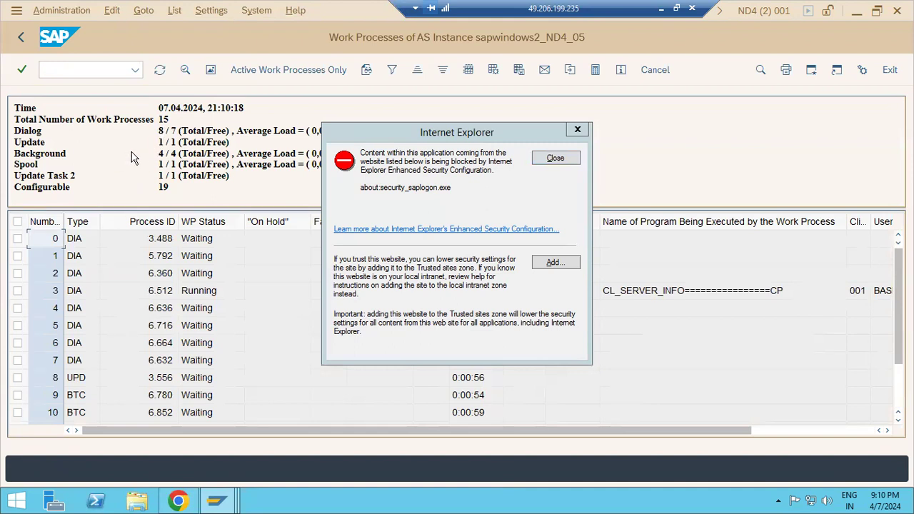
pyautogui.click(554, 160)
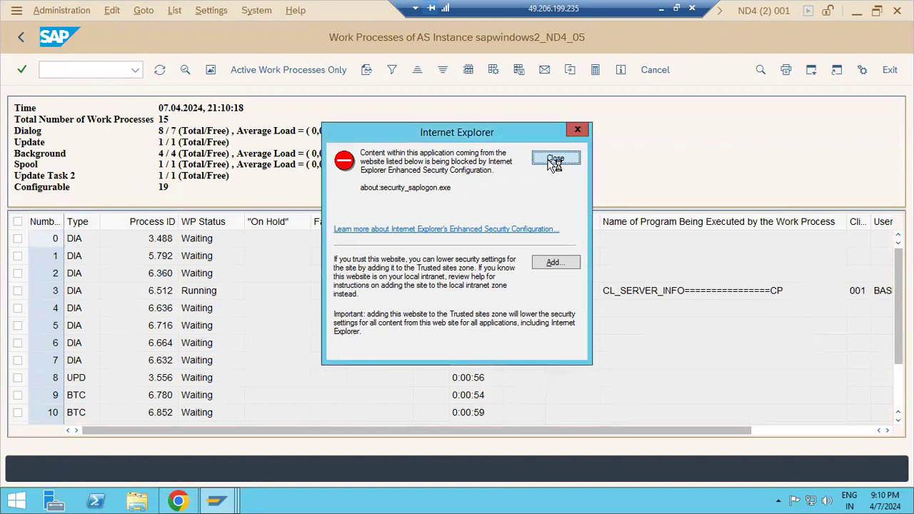
pyautogui.click(22, 39)
pyautogui.click(23, 38)
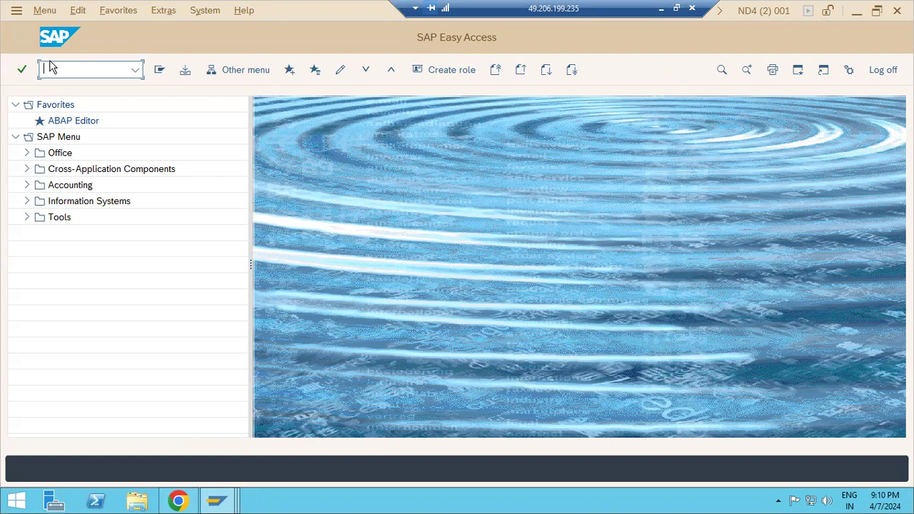
# Show the desktop and launch SAP Management Console.
pyautogui.rightClick(292, 504)
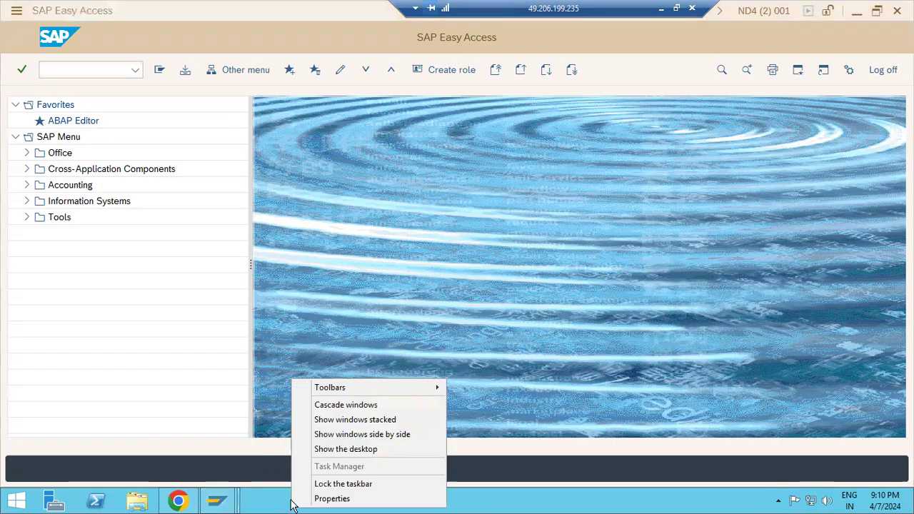
pyautogui.click(332, 450)
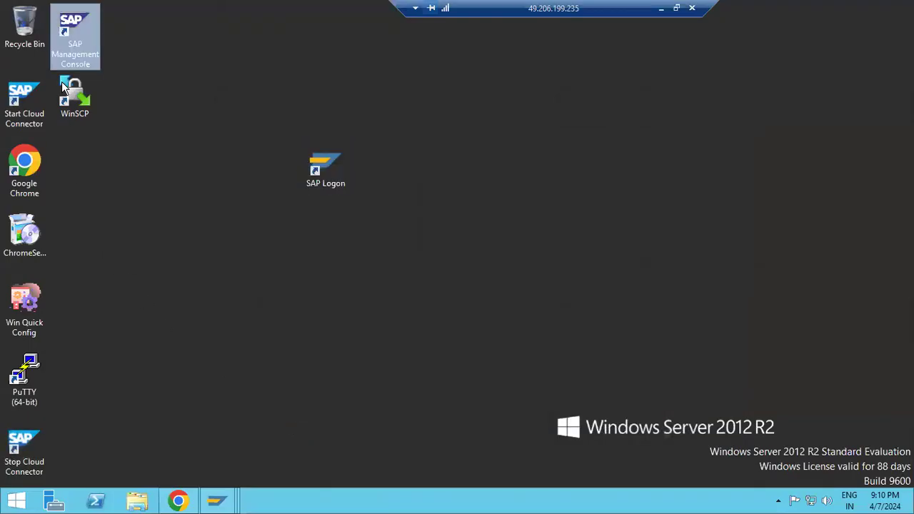
pyautogui.press('Return')
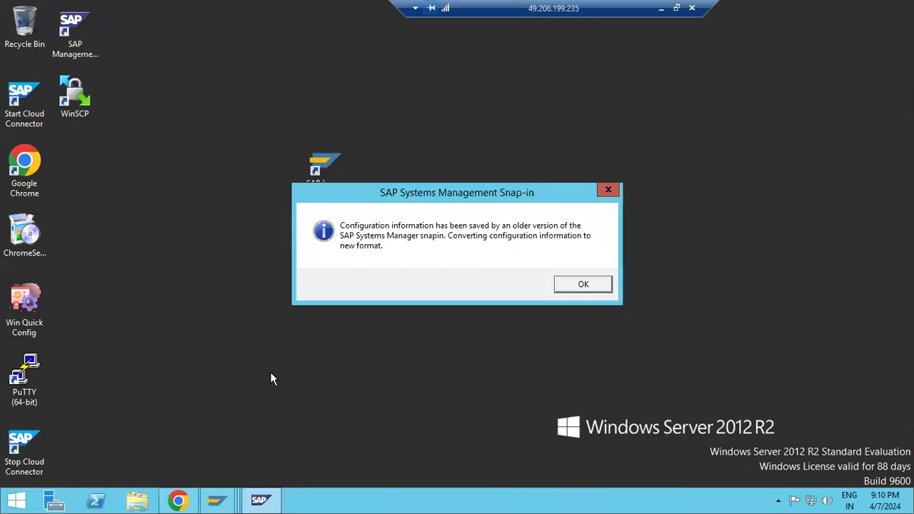
# Acknowledge the conversion messages and open the AS ABAP WP Table under ND4 > sapwindows2 5.
pyautogui.click(584, 285)
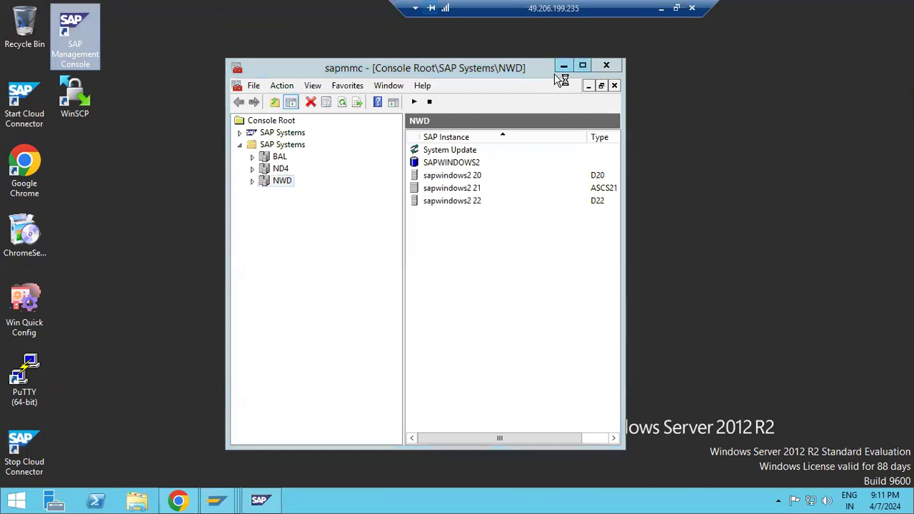
pyautogui.click(579, 280)
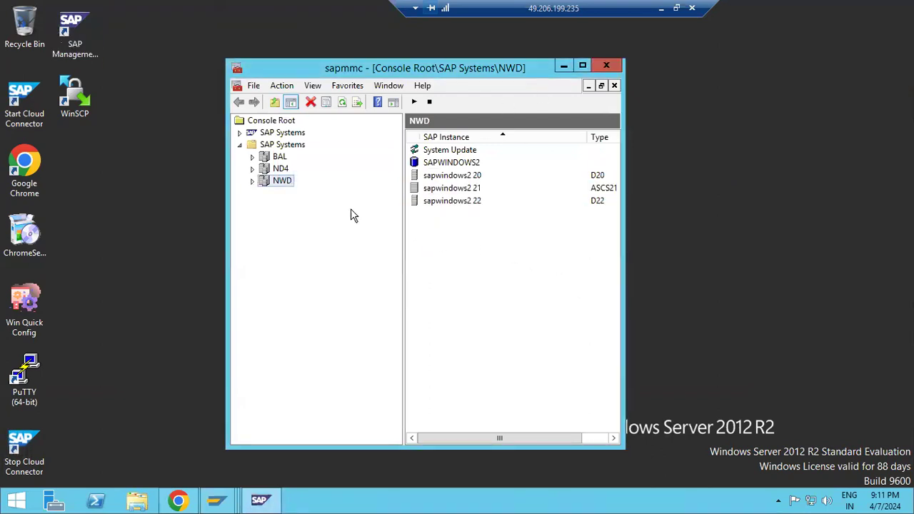
pyautogui.click(253, 171)
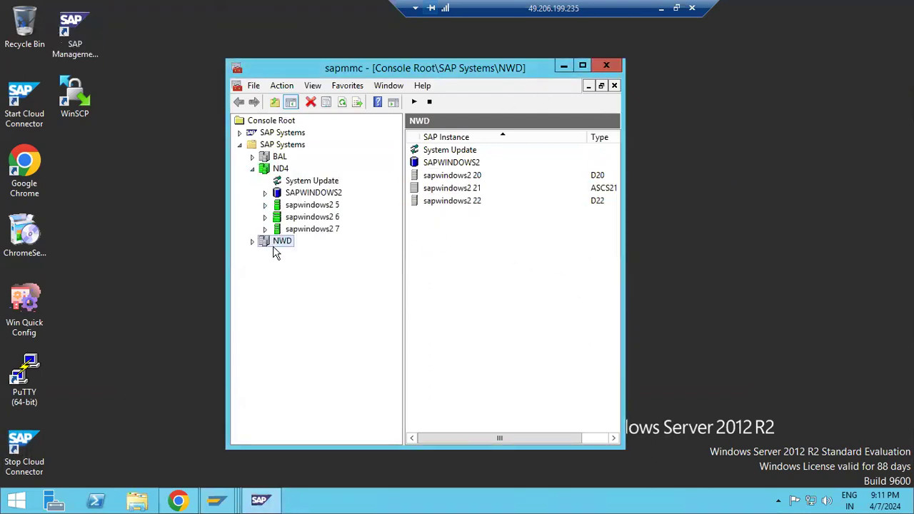
pyautogui.click(253, 242)
pyautogui.click(253, 242)
pyautogui.click(265, 205)
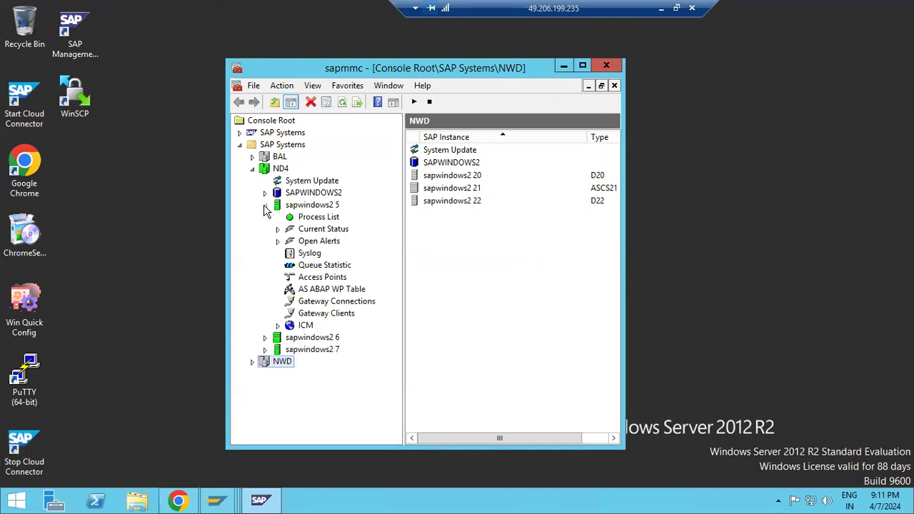
pyautogui.click(322, 288)
# Authenticate with the OS user's password to display the 15 work processes.
pyautogui.click(398, 272)
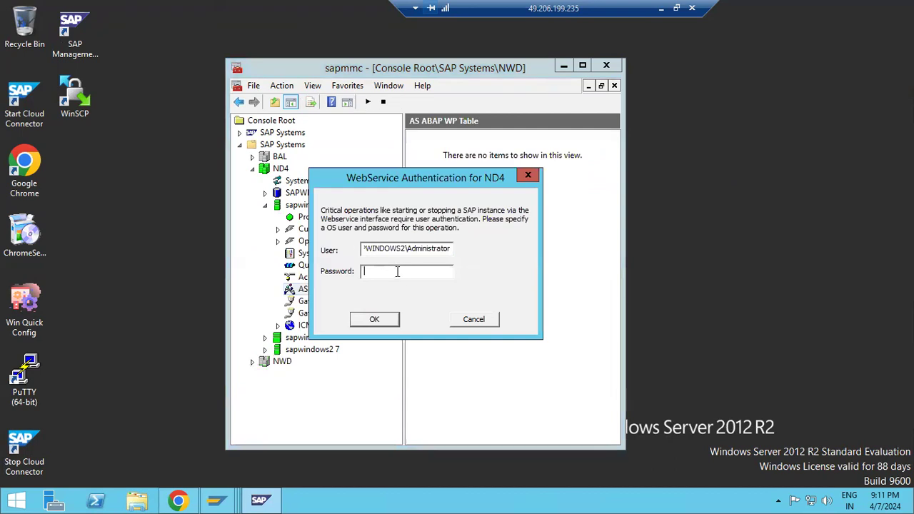
pyautogui.write('****')
pyautogui.press('Return')
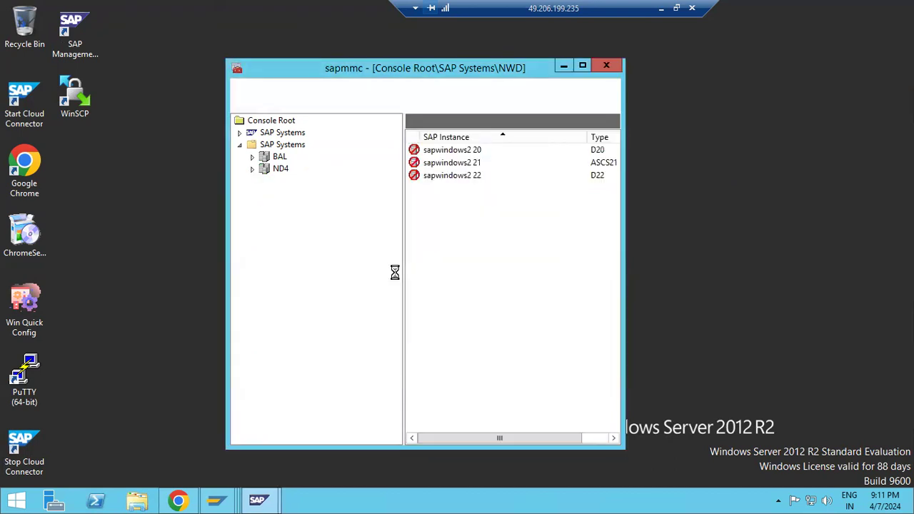
pyautogui.click(606, 65)
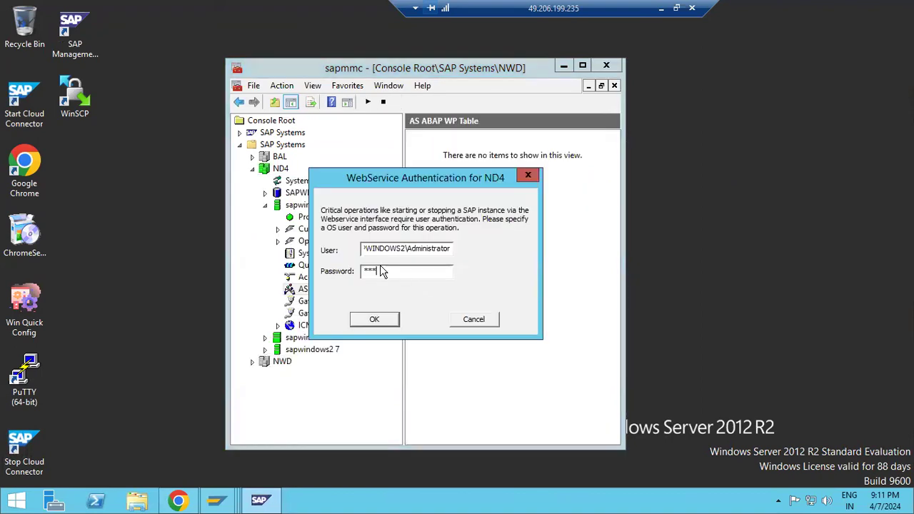
pyautogui.press('BackSpace')
pyautogui.press('BackSpace')
pyautogui.write('************')
pyautogui.press('Return')
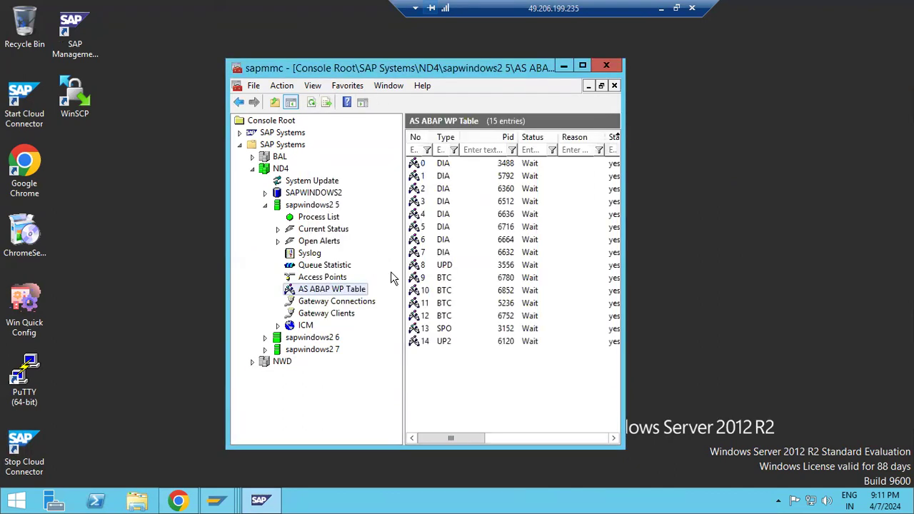
# Restart the ND4 SAP system from its context menu, confirm it, and minimize the RDP session.
pyautogui.click(444, 253)
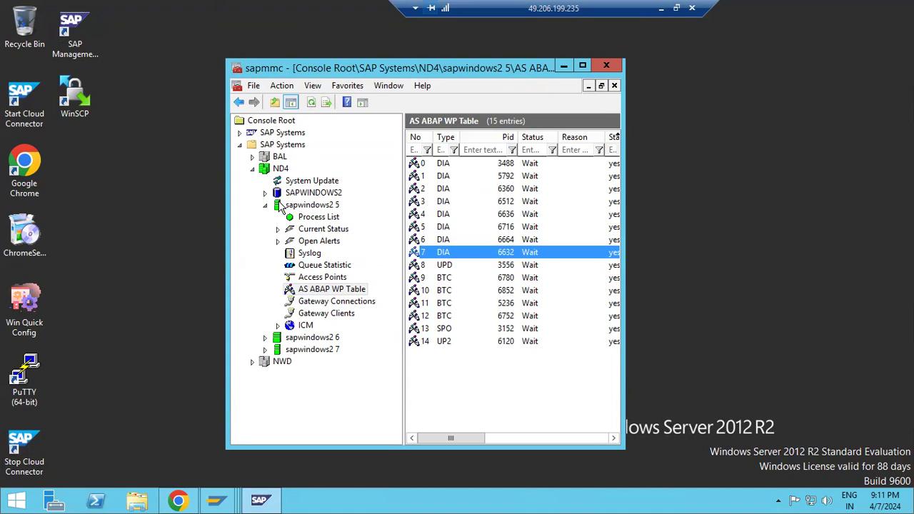
pyautogui.rightClick(277, 171)
pyautogui.moveTo(398, 241)
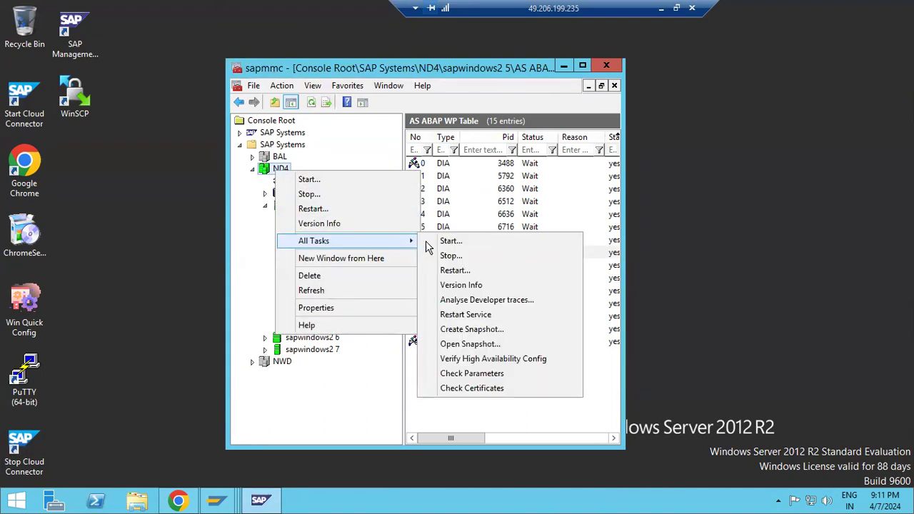
pyautogui.click(465, 267)
pyautogui.click(390, 411)
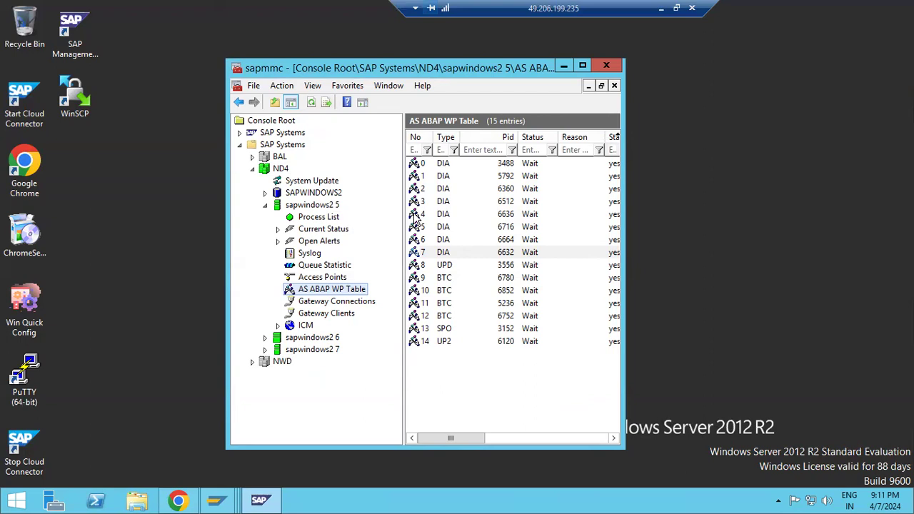
pyautogui.click(661, 8)
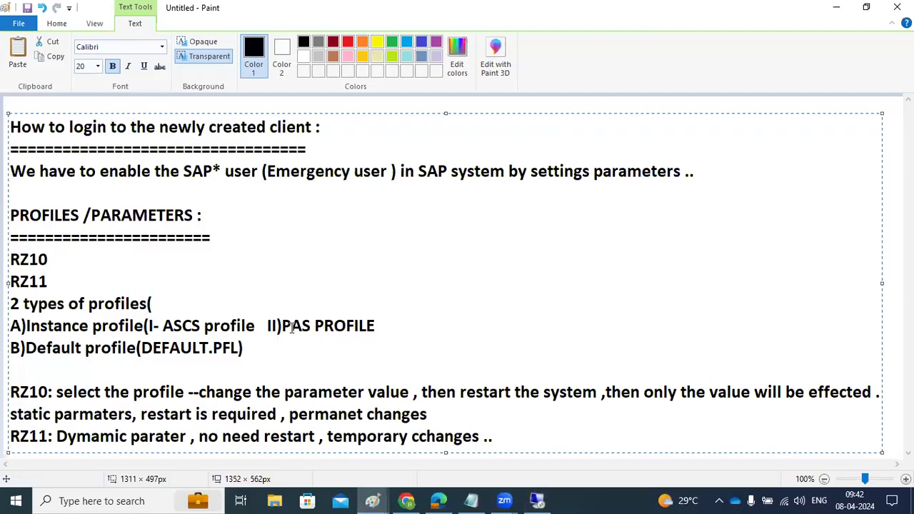
# Open a second, blank Paint window from the taskbar jump list and pick the Text tool.
pyautogui.click(374, 500)
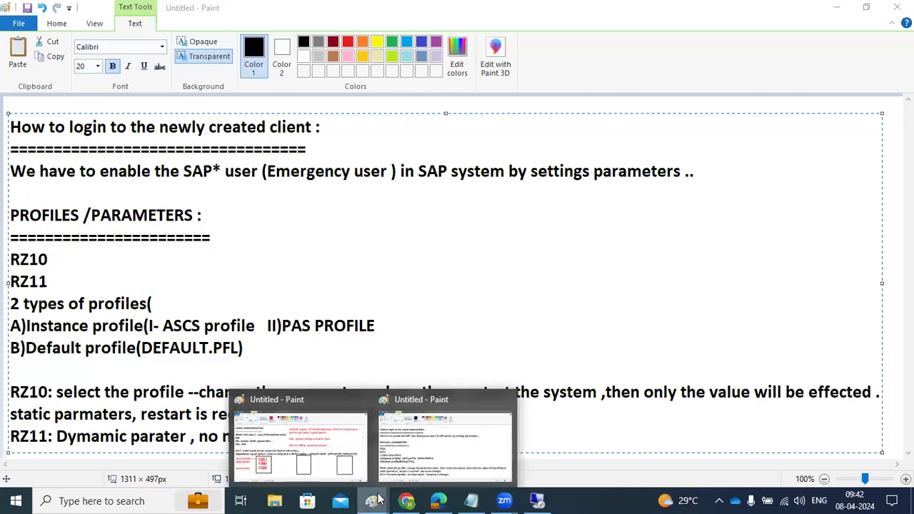
pyautogui.rightClick(372, 500)
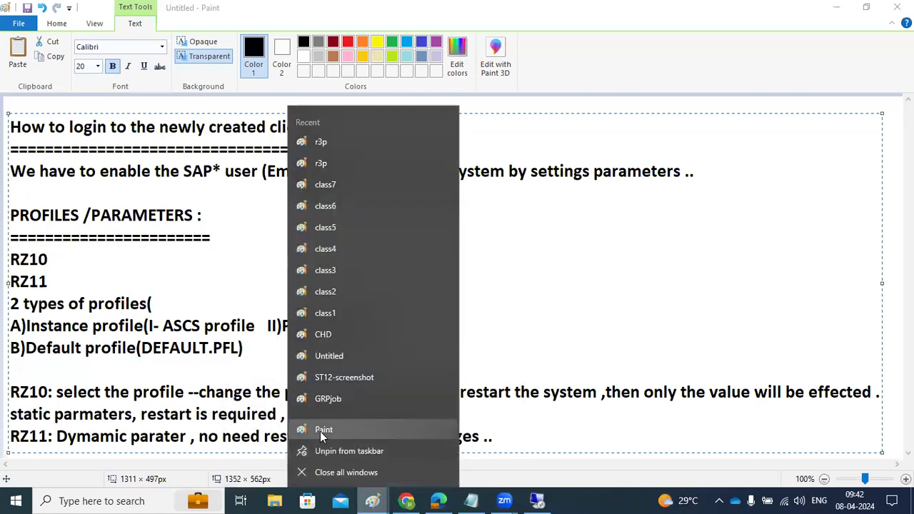
pyautogui.click(319, 430)
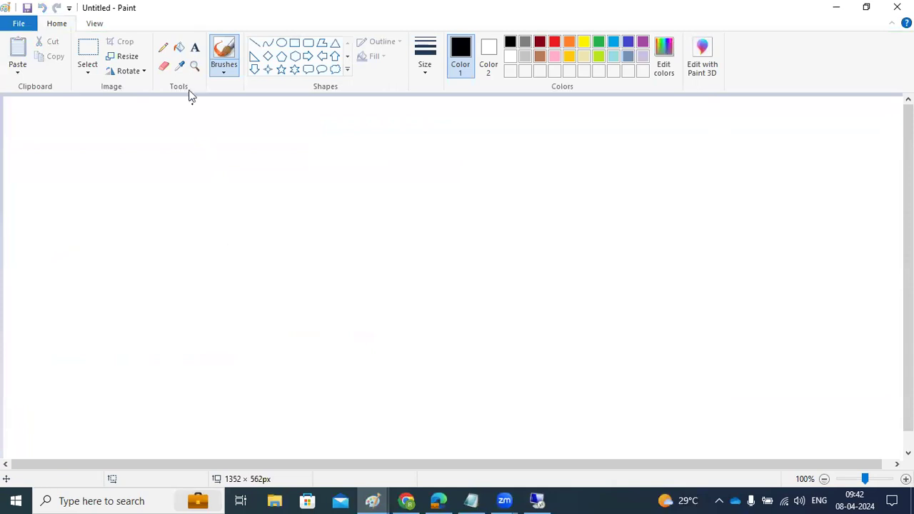
pyautogui.click(194, 47)
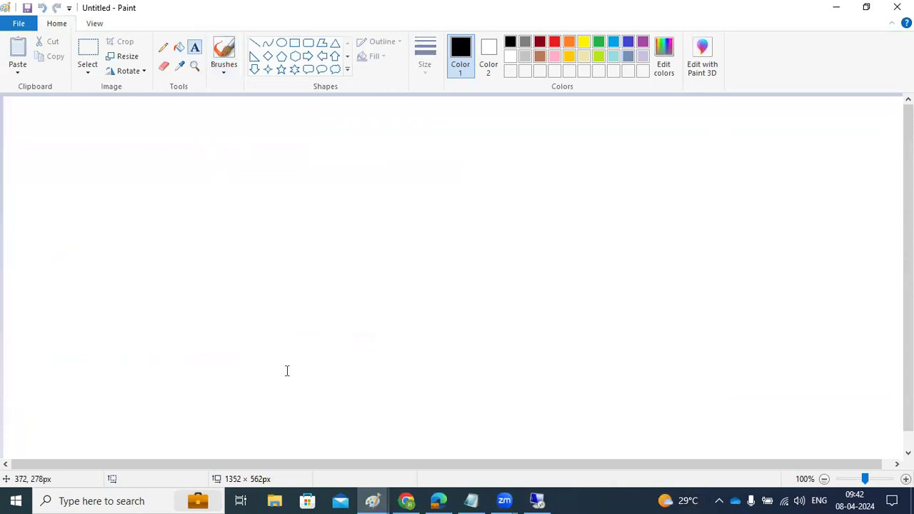
# Bring the SAP profile notes window back to the front, then return to the remote server session.
pyautogui.moveTo(372, 500)
pyautogui.click(361, 462)
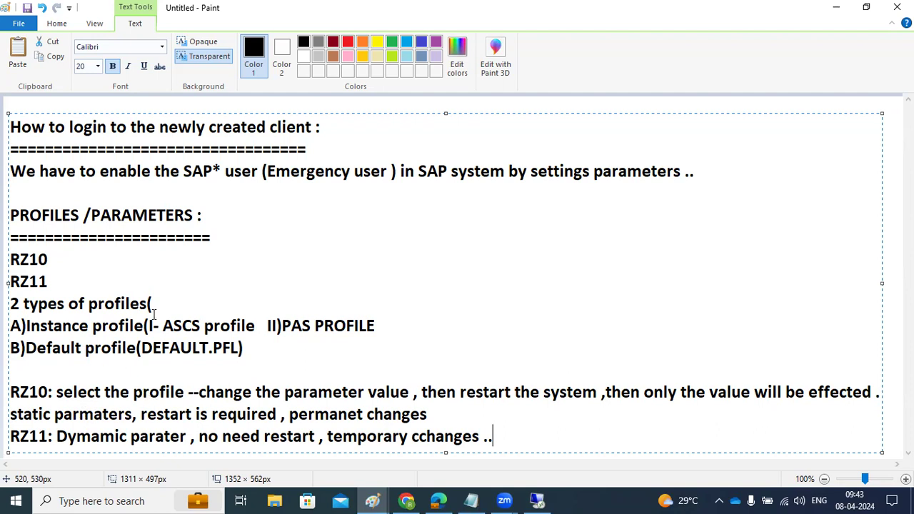
pyautogui.click(539, 500)
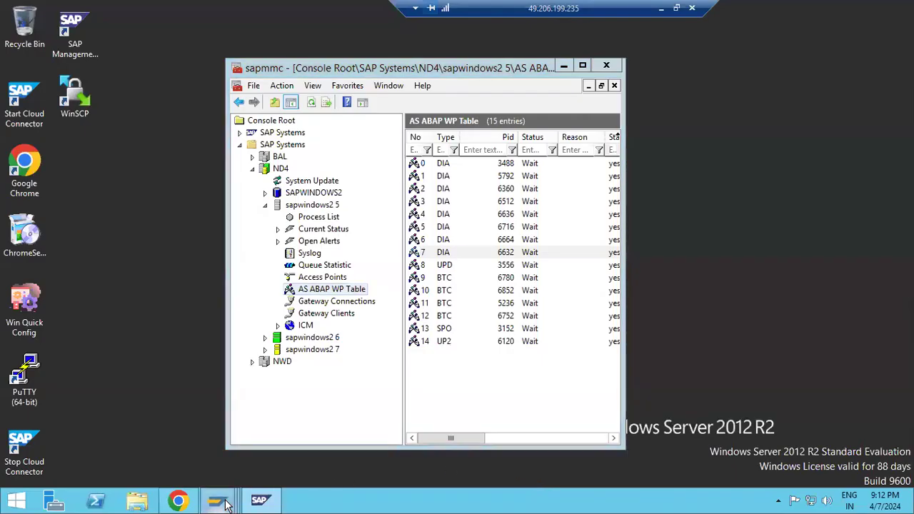
# Dismiss both SAP GUI error messages by answering No to the detailed error description.
pyautogui.moveTo(226, 504)
pyautogui.click(778, 428)
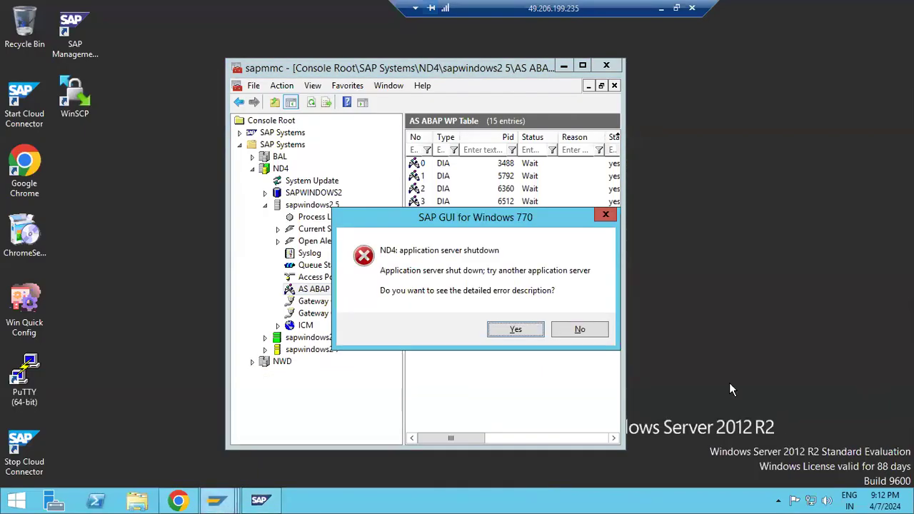
pyautogui.click(579, 329)
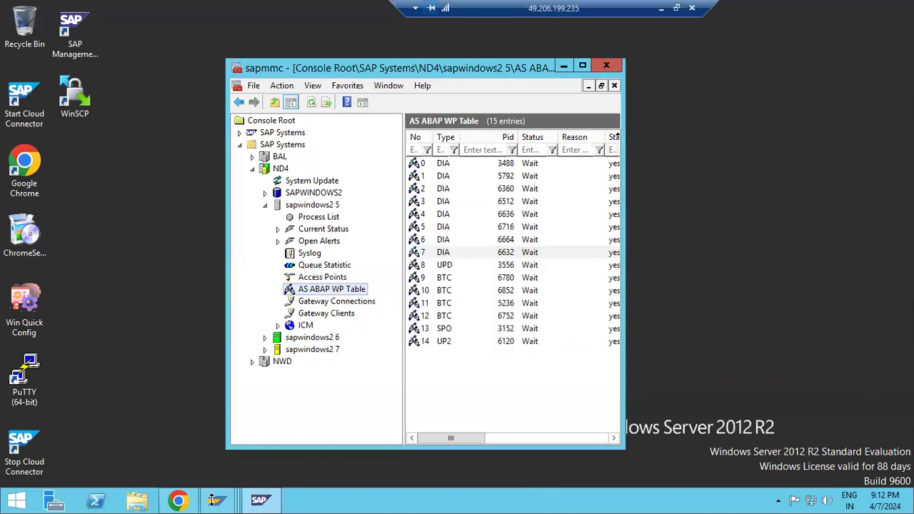
pyautogui.moveTo(214, 501)
pyautogui.click(325, 426)
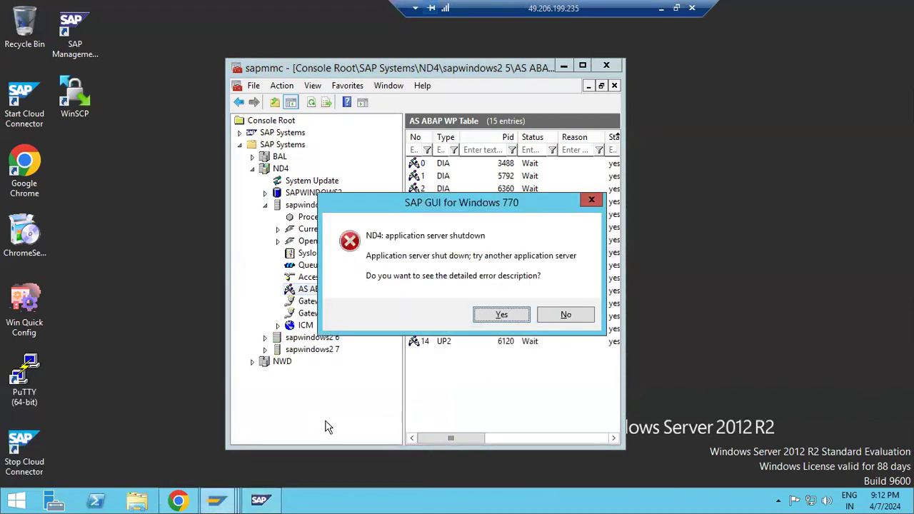
pyautogui.click(573, 314)
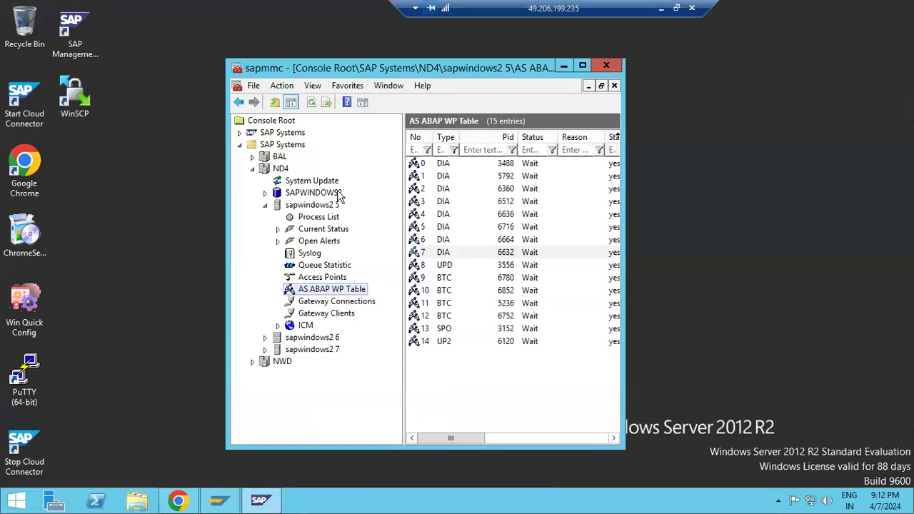
# Show the sapwindows2 5 Process List, refresh it twice until empty, then minimize the remote session.
pyautogui.click(264, 208)
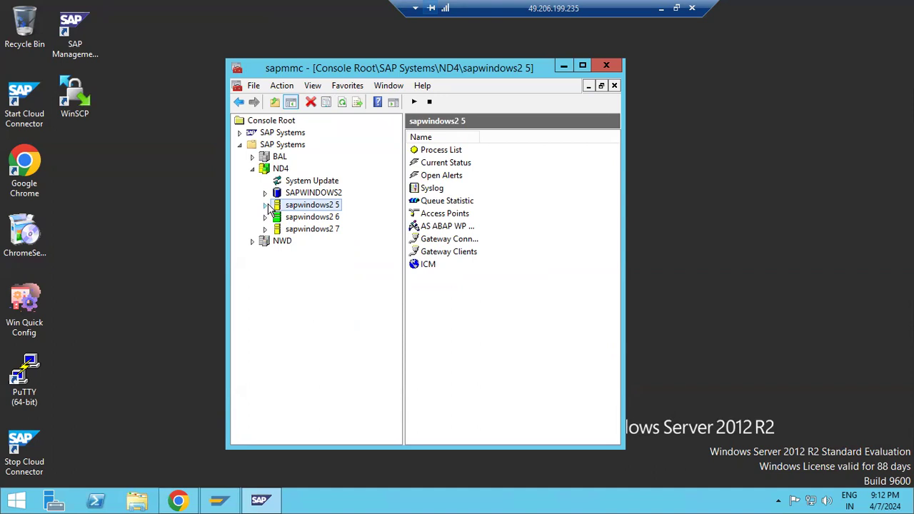
pyautogui.click(265, 205)
pyautogui.click(298, 218)
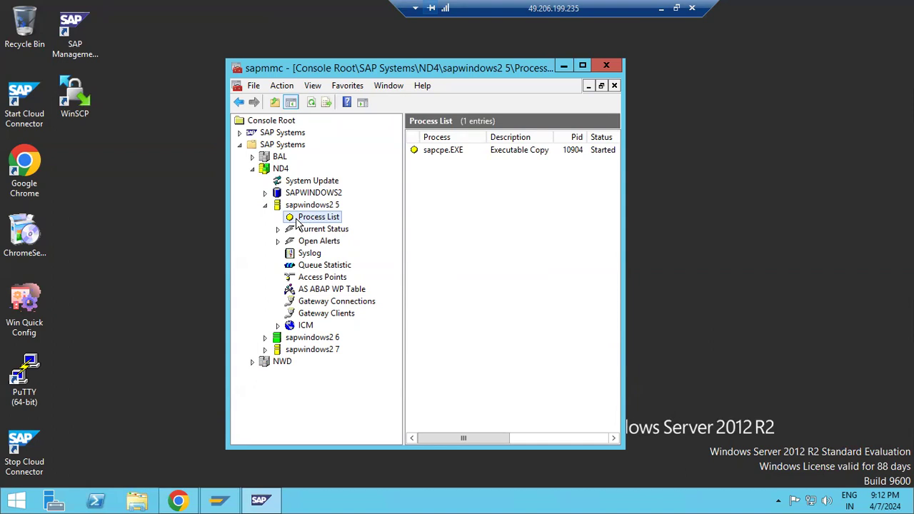
pyautogui.click(311, 103)
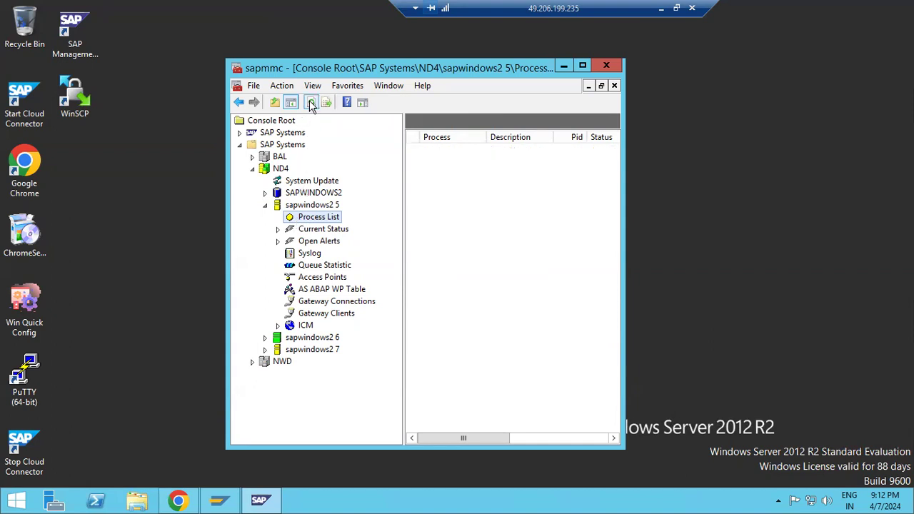
pyautogui.click(311, 103)
pyautogui.click(661, 8)
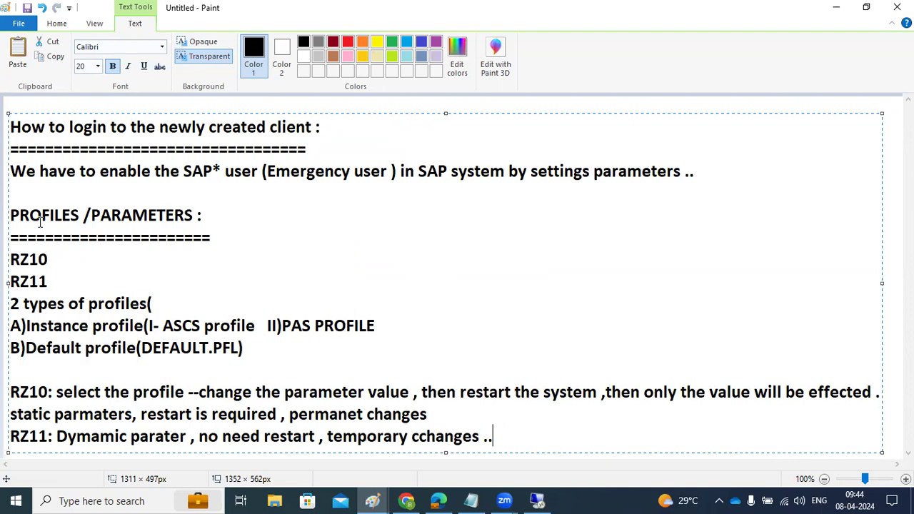
# Finish editing the existing PROFILES / PARAMETERS notes text box.
pyautogui.moveTo(275, 191); pyautogui.dragTo(429, 267)
pyautogui.click(419, 270)
pyautogui.click(890, 260)
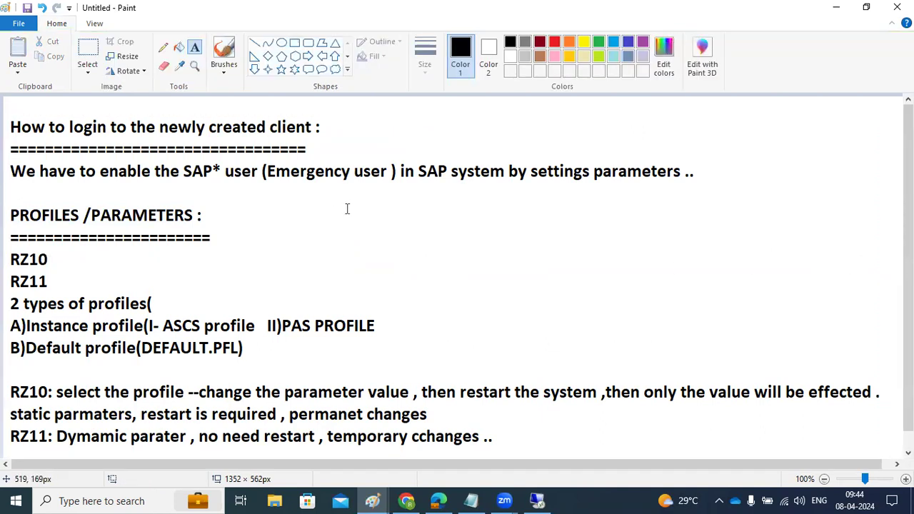
# Add a text box right of PROFILES reading 'SAp* /pass' and 'login/no_automatic_user_sapstar =0 or 1'.
pyautogui.moveTo(310, 194); pyautogui.dragTo(883, 309)
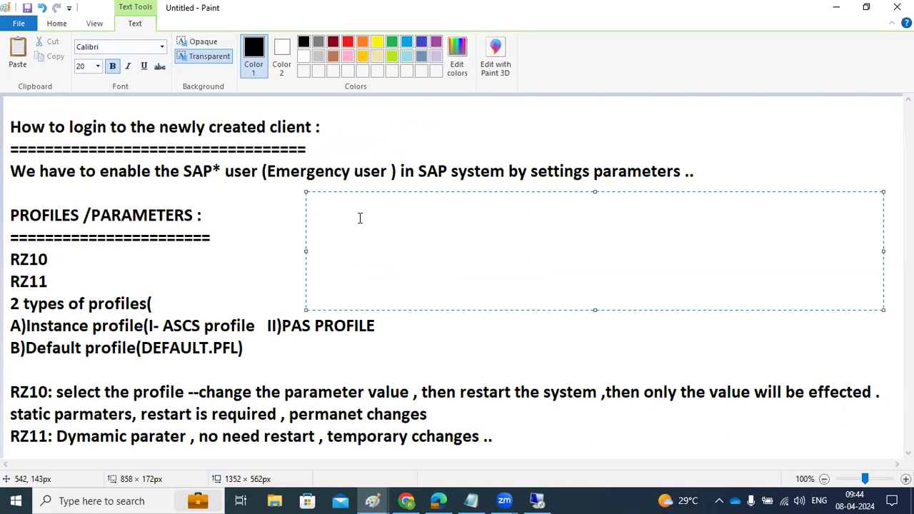
pyautogui.write('SAp* /pass')
pyautogui.press('Return')
pyautogui.press('Return')
pyautogui.write('lo')
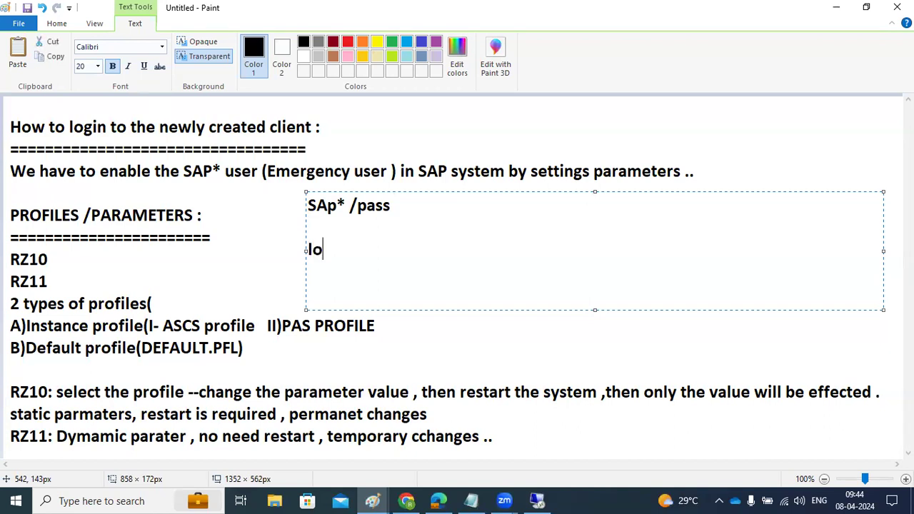
pyautogui.write('gin/no')
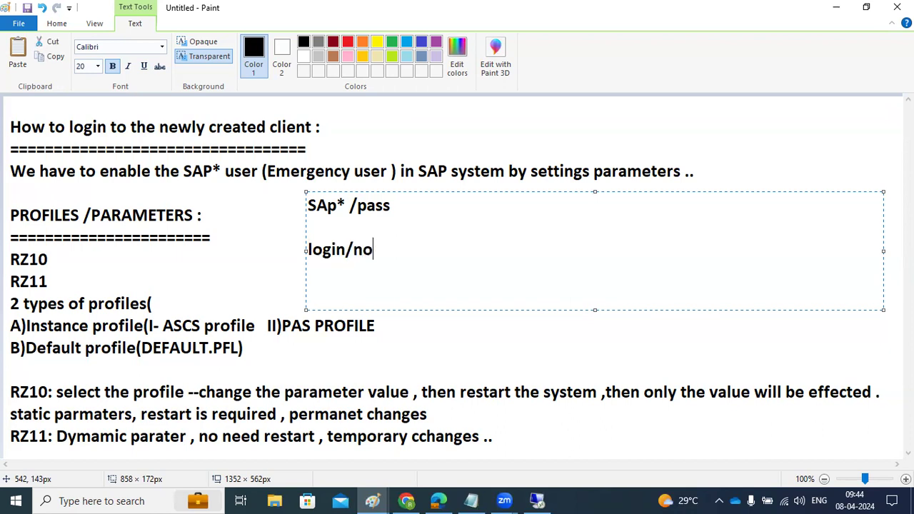
pyautogui.write('_automatic')
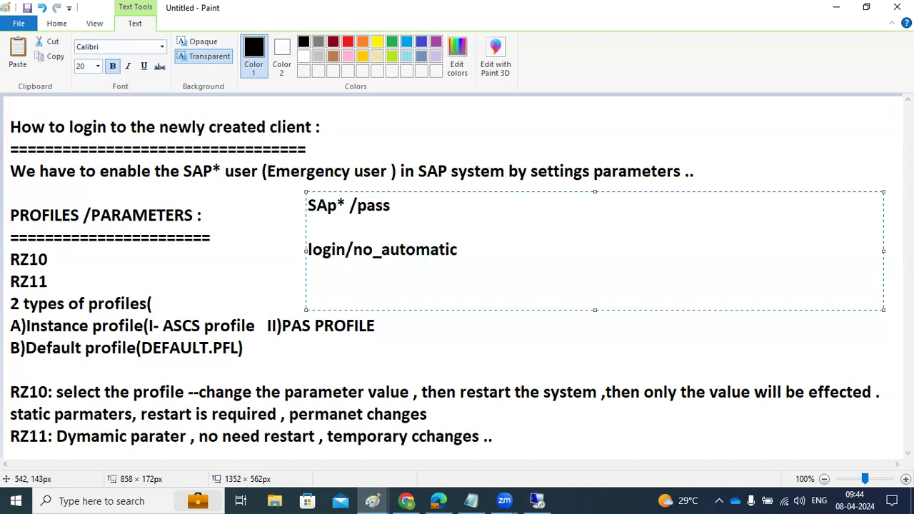
pyautogui.write('_user_sapsta')
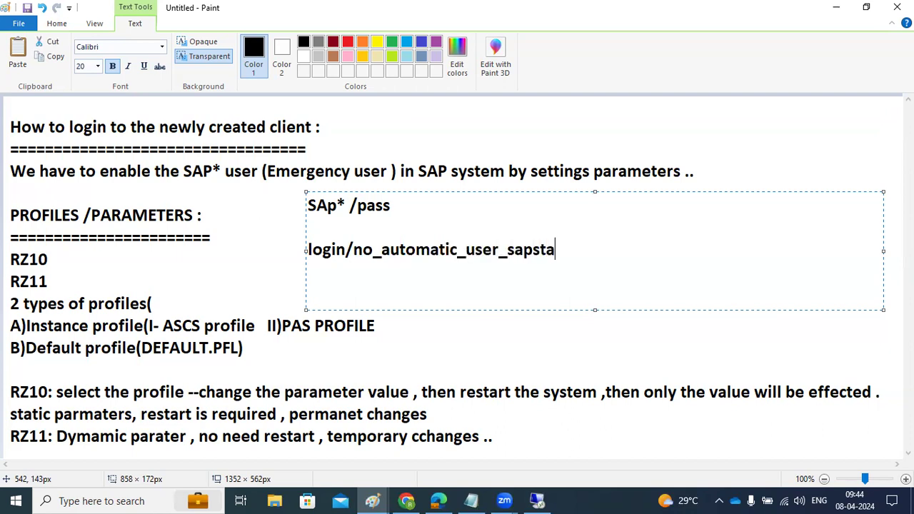
pyautogui.write('r =0 or 1')
pyautogui.click(537, 501)
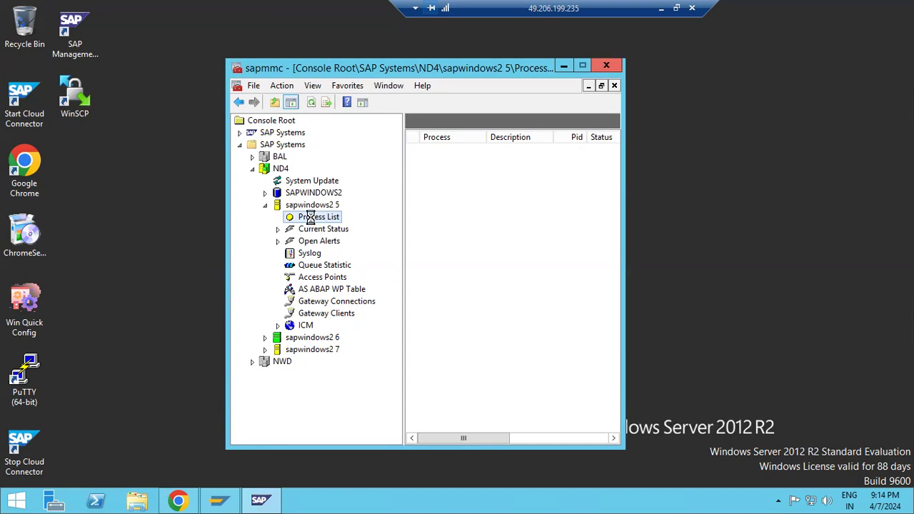
# Start a logon to ND4 -GROUPS in SAP Logon, then minimize the remote session back to the notes.
pyautogui.click(218, 503)
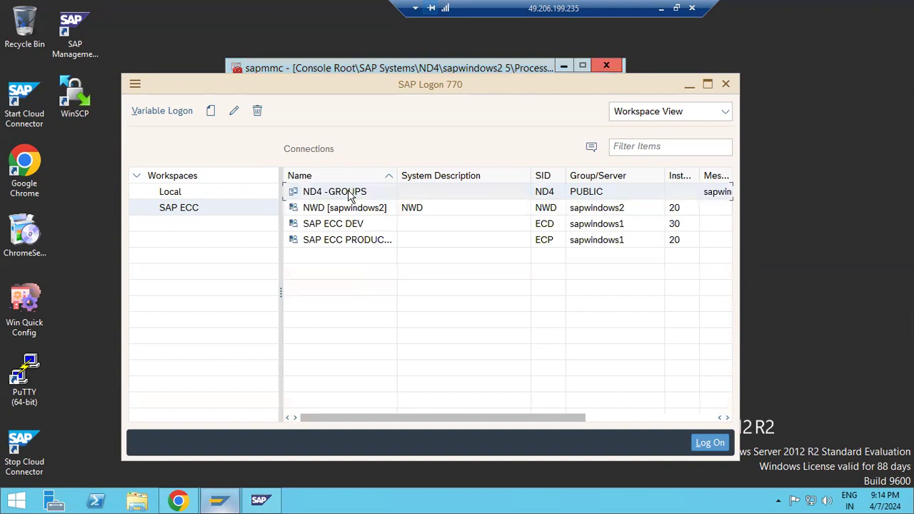
pyautogui.doubleClick(348, 191)
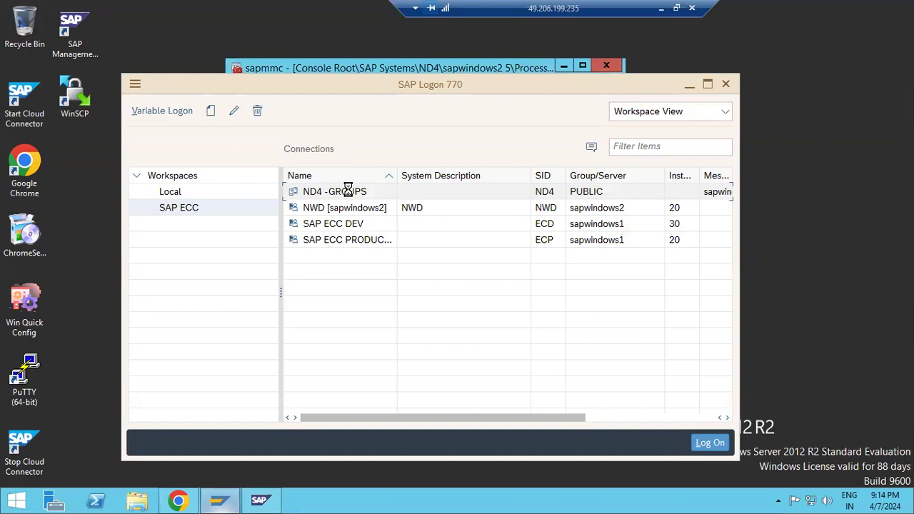
pyautogui.click(661, 8)
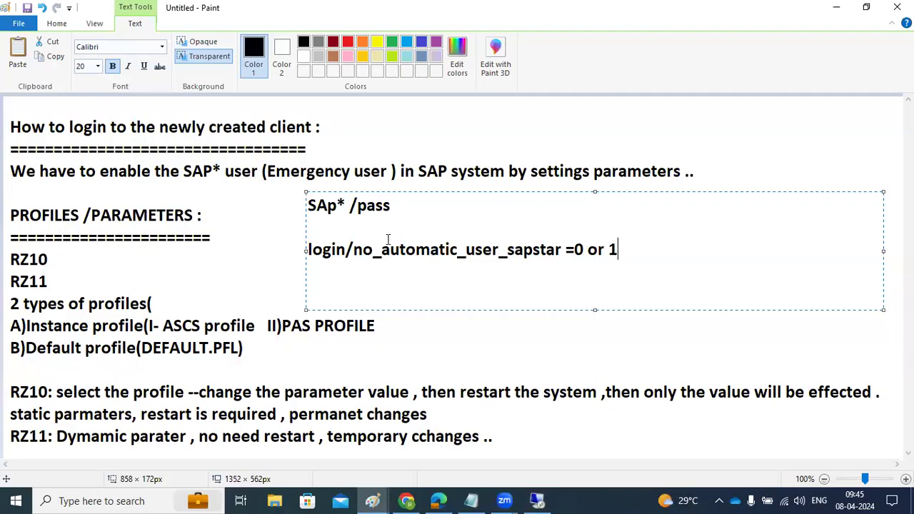
# Draw a new text box across the RZ10 line, committing the SAp* parameter note.
pyautogui.moveTo(12, 260); pyautogui.dragTo(26, 263)
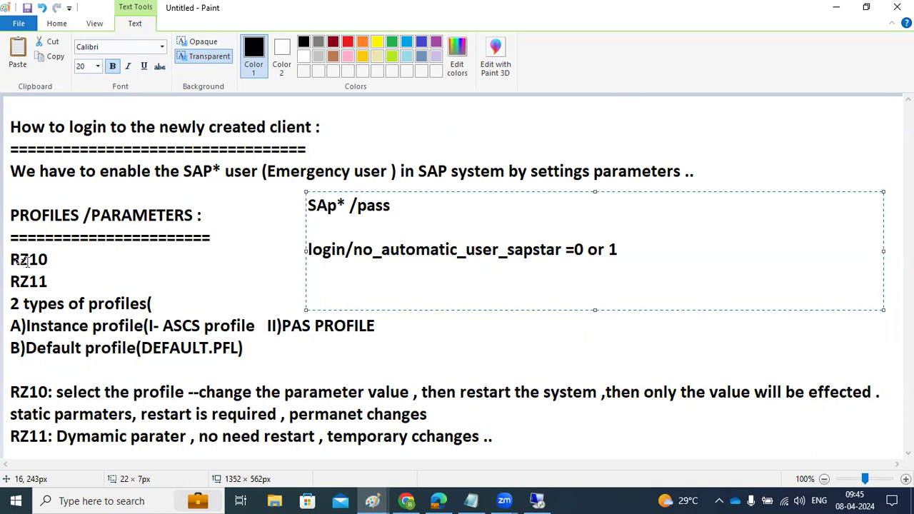
pyautogui.moveTo(26, 263); pyautogui.dragTo(370, 266)
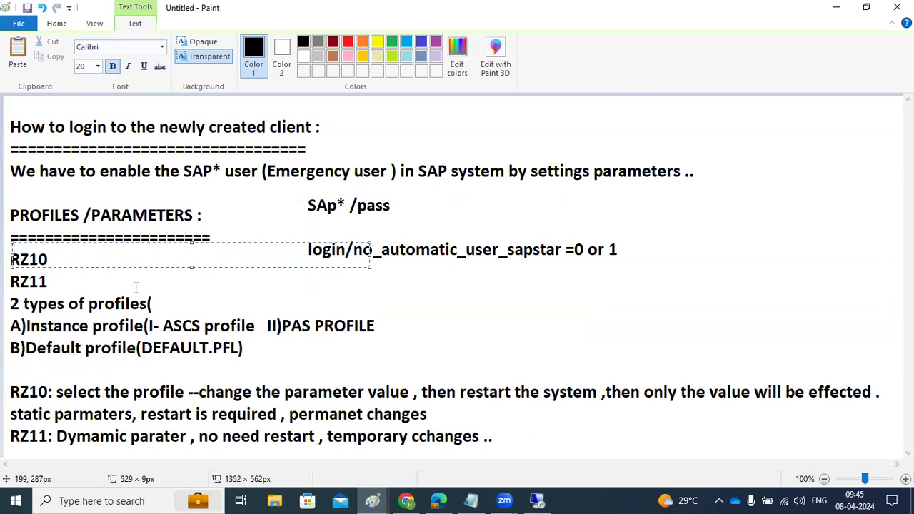
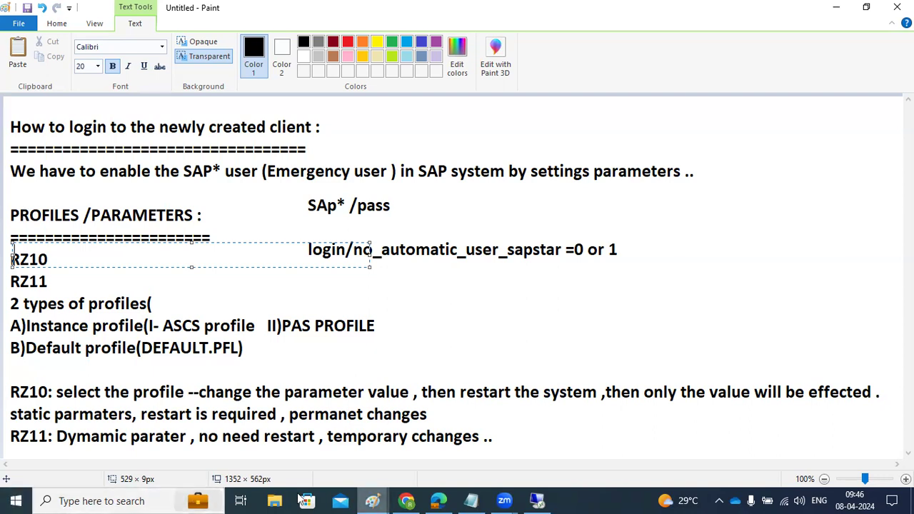
# Log on to ND4 client 001 as user basis with its password.
pyautogui.click(536, 501)
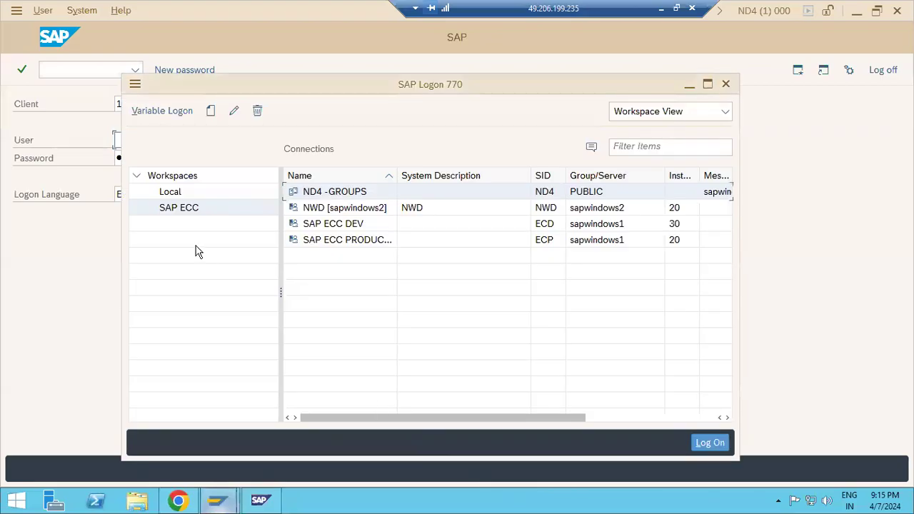
pyautogui.click(835, 304)
pyautogui.click(130, 105)
pyautogui.doubleClick(130, 105)
pyautogui.write('000')
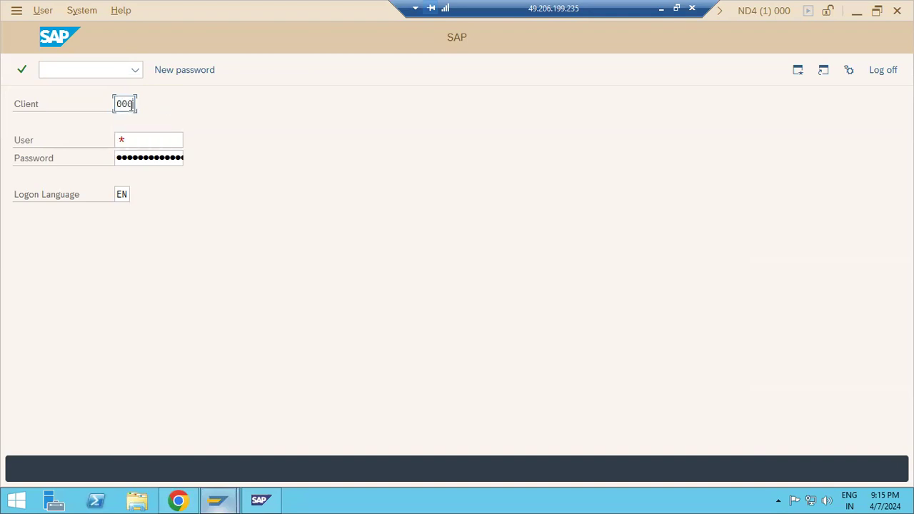
pyautogui.press('BackSpace')
pyautogui.write('1')
pyautogui.press('Tab')
pyautogui.press('BackSpace')
pyautogui.write('basis')
pyautogui.press('Tab')
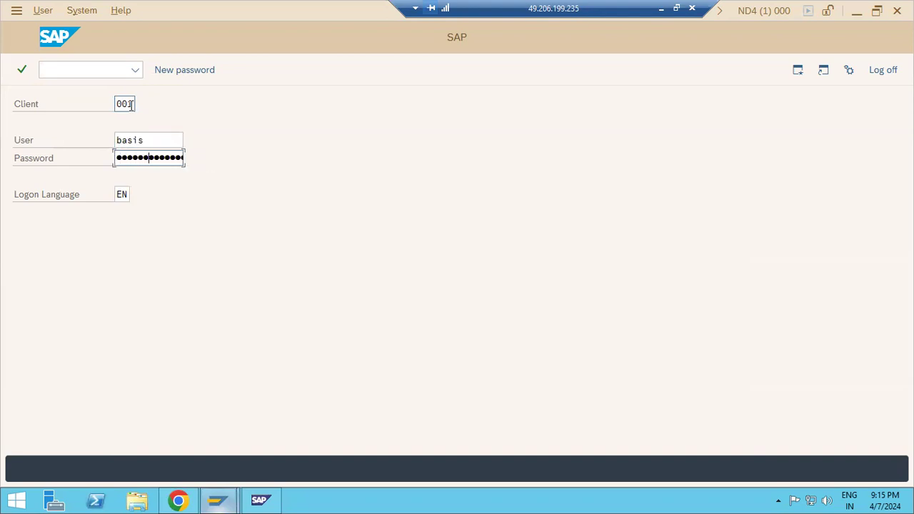
pyautogui.press('Return')
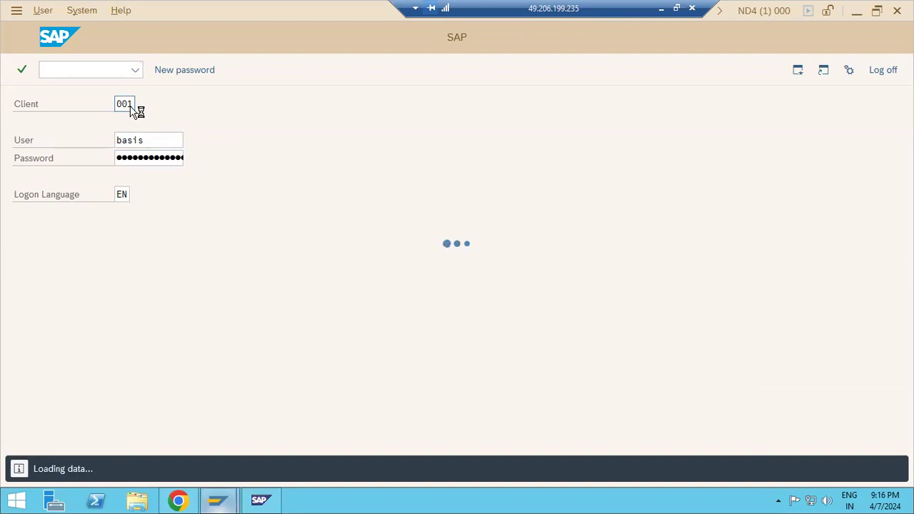
# Run SM50 and check the Background work process count.
pyautogui.write('sm50')
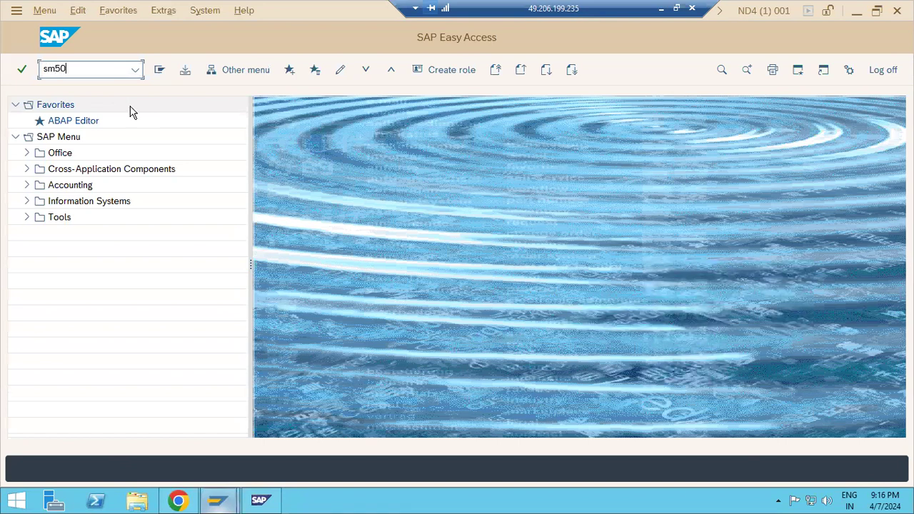
pyautogui.press('Return')
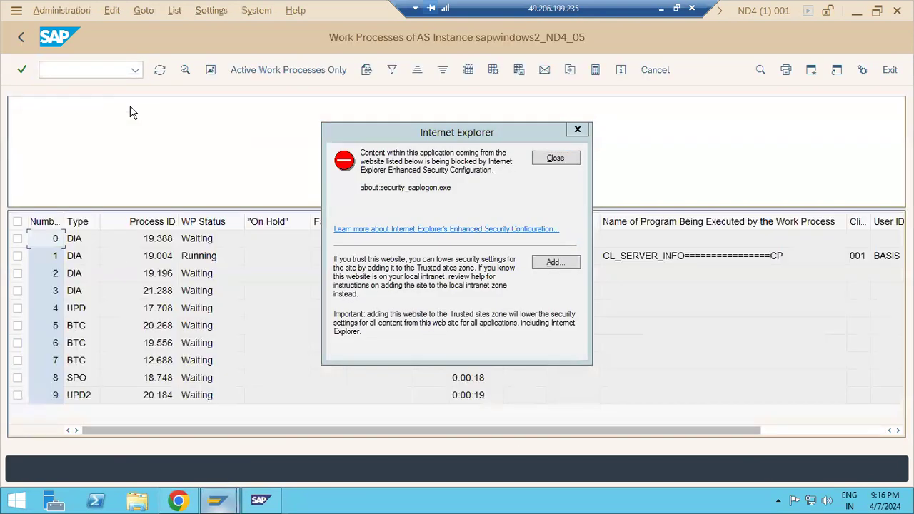
pyautogui.click(558, 162)
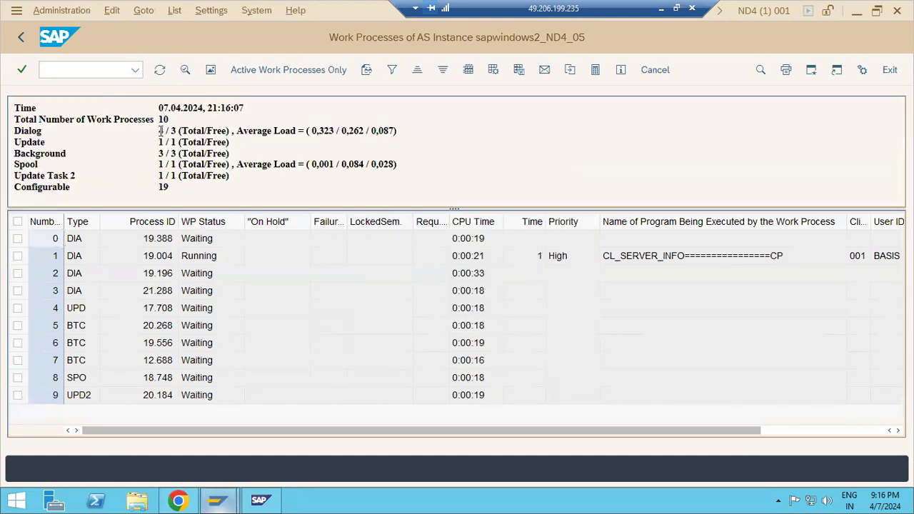
pyautogui.moveTo(157, 154); pyautogui.dragTo(169, 154)
# Start RZ10 profile maintenance with /nrz10.
pyautogui.click(50, 69)
pyautogui.write('/nrz10')
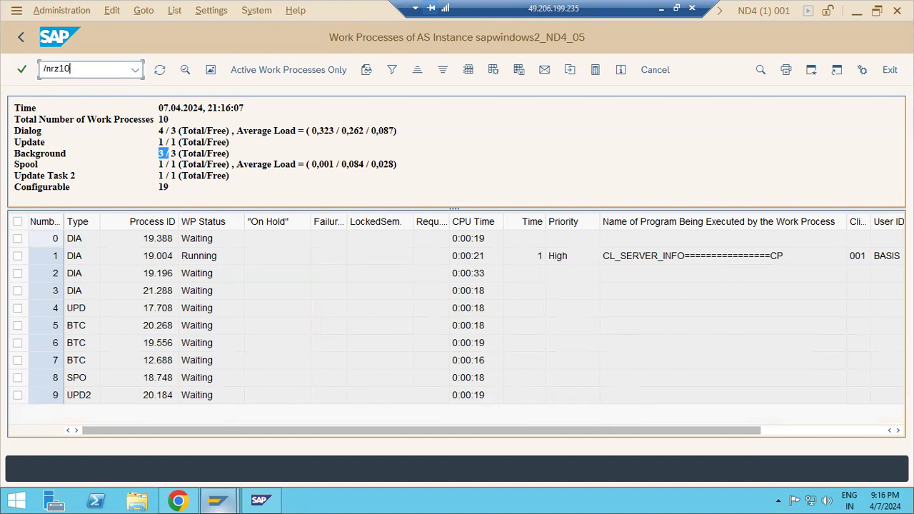
pyautogui.press('Return')
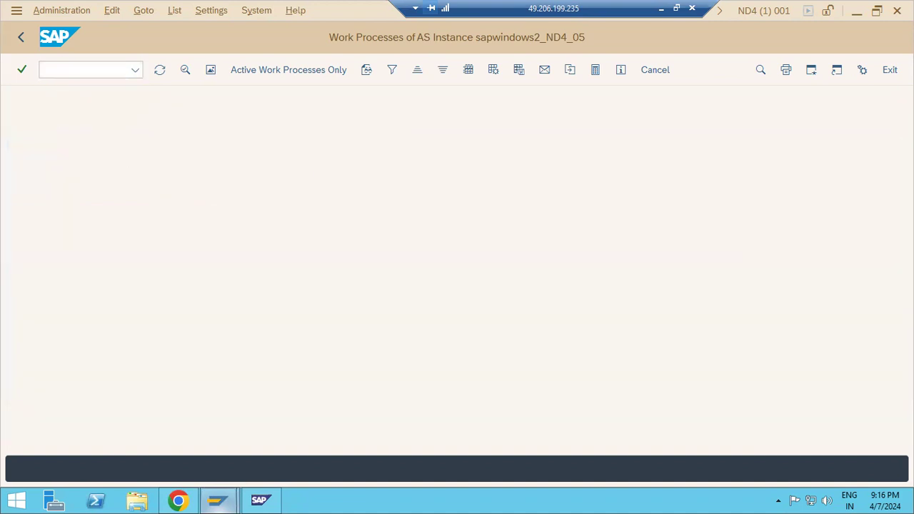
# Select instance profile ND4_D05_SAPWINDOWS2 and open it for change in extended maintenance.
pyautogui.click(237, 123)
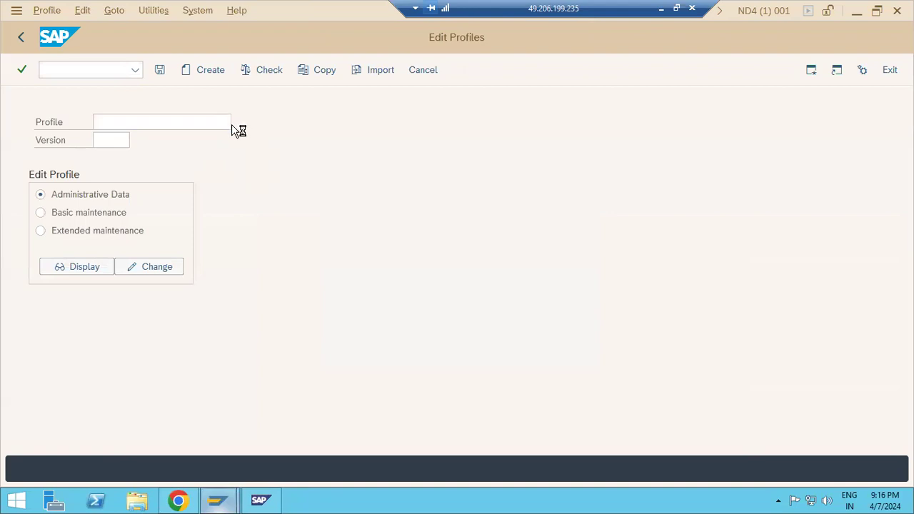
pyautogui.doubleClick(60, 151)
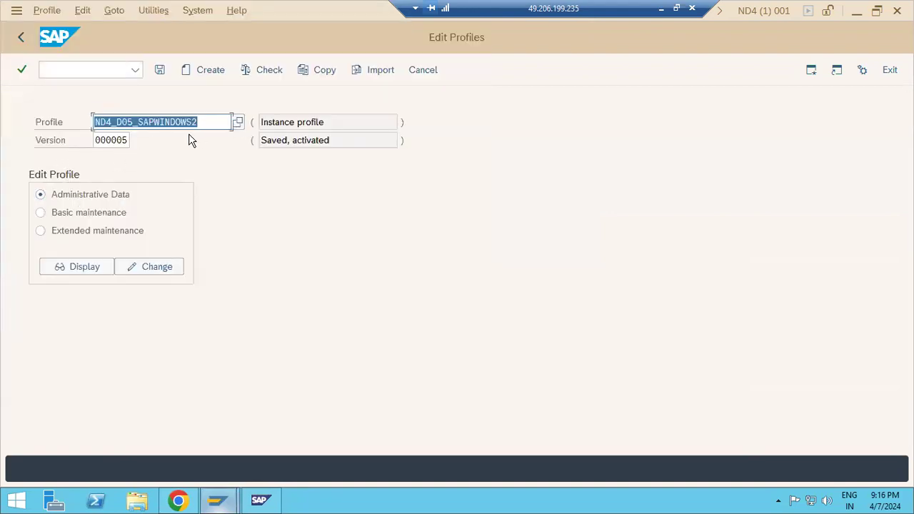
pyautogui.click(234, 127)
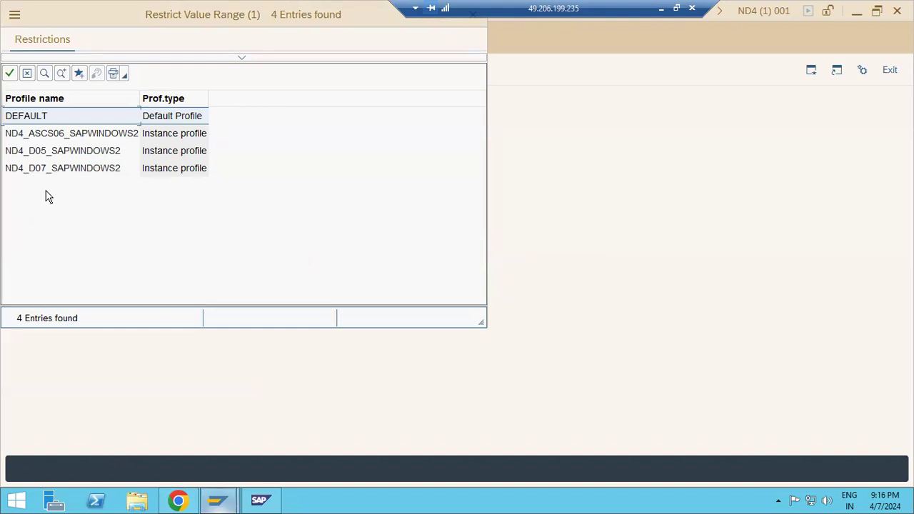
pyautogui.click(46, 136)
pyautogui.click(53, 155)
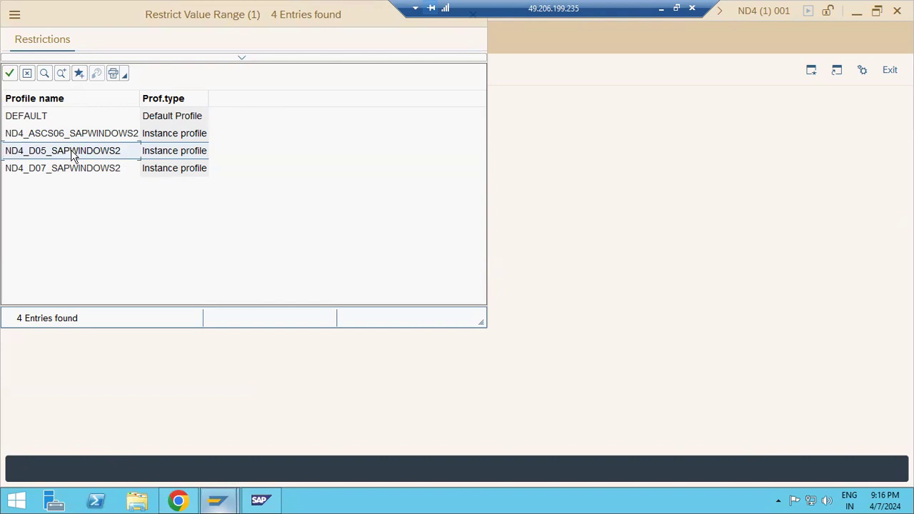
pyautogui.doubleClick(72, 156)
pyautogui.click(67, 230)
pyautogui.click(140, 269)
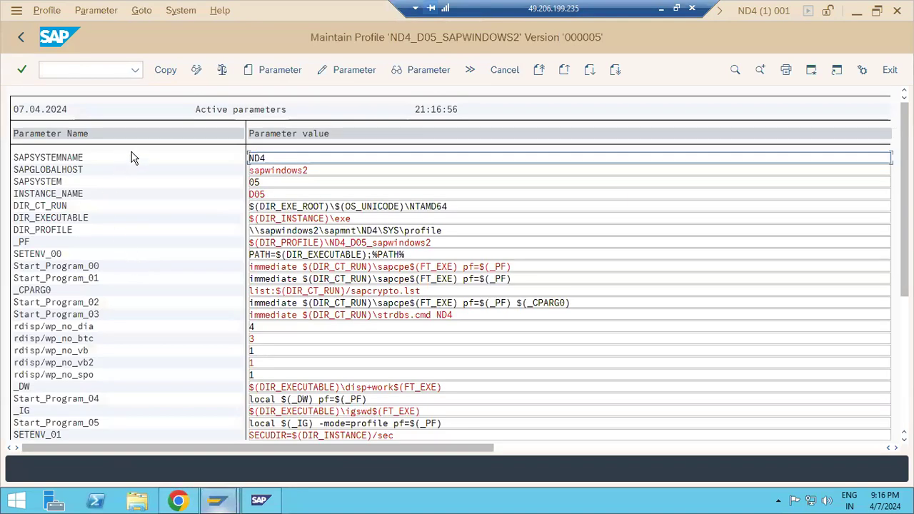
# Add a new parameter, choosing login/no_automatic_user_sapstar from a 'log' name search.
pyautogui.click(253, 70)
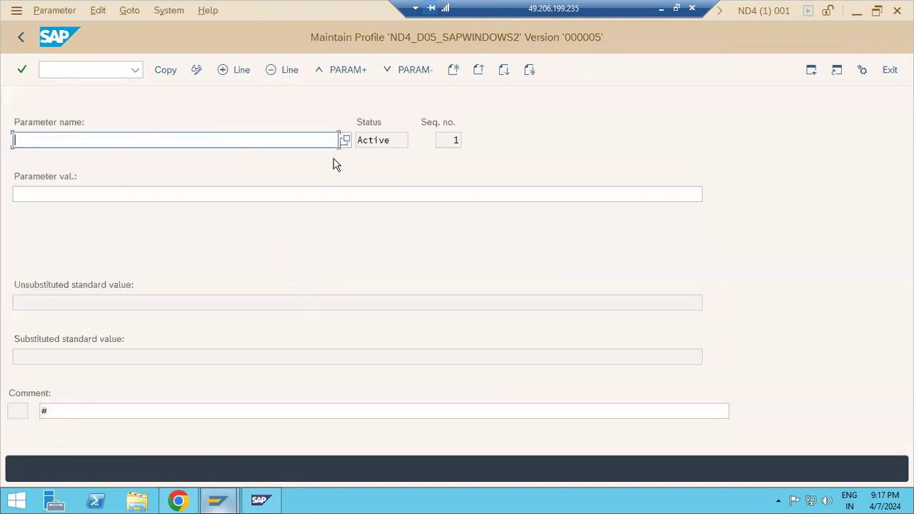
pyautogui.click(346, 140)
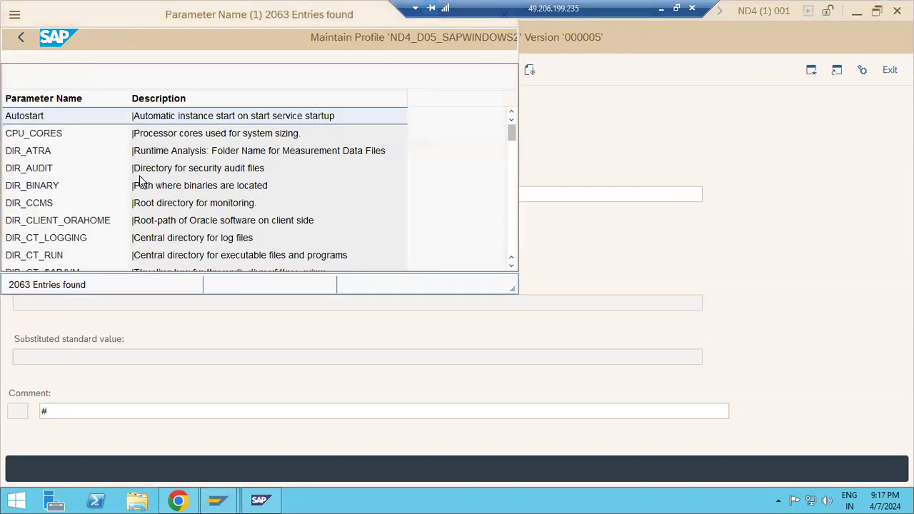
pyautogui.scroll(-15, 141, 180)
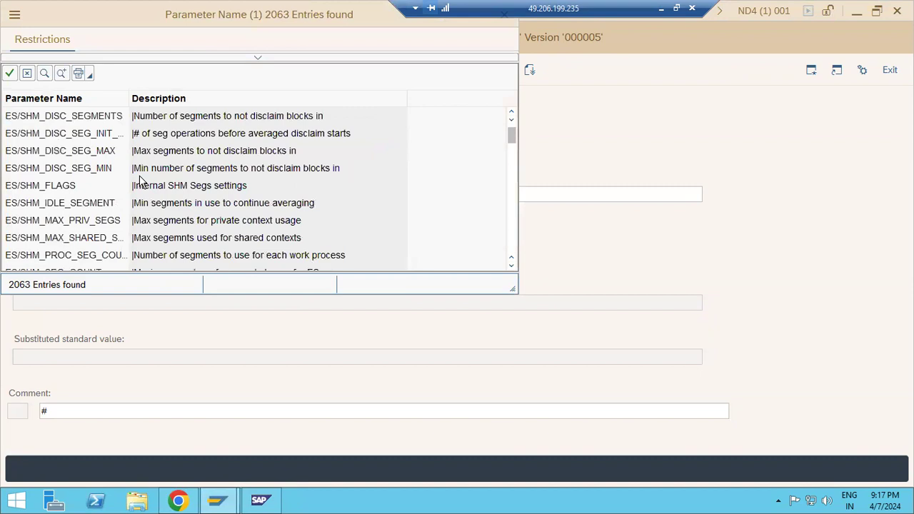
pyautogui.scroll(5, 140, 180)
pyautogui.moveTo(153, 19); pyautogui.dragTo(202, 96)
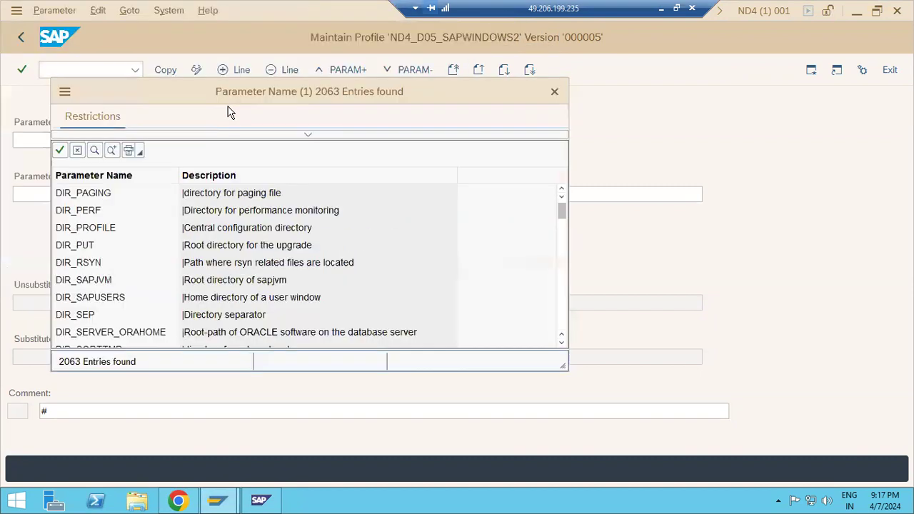
pyautogui.click(302, 135)
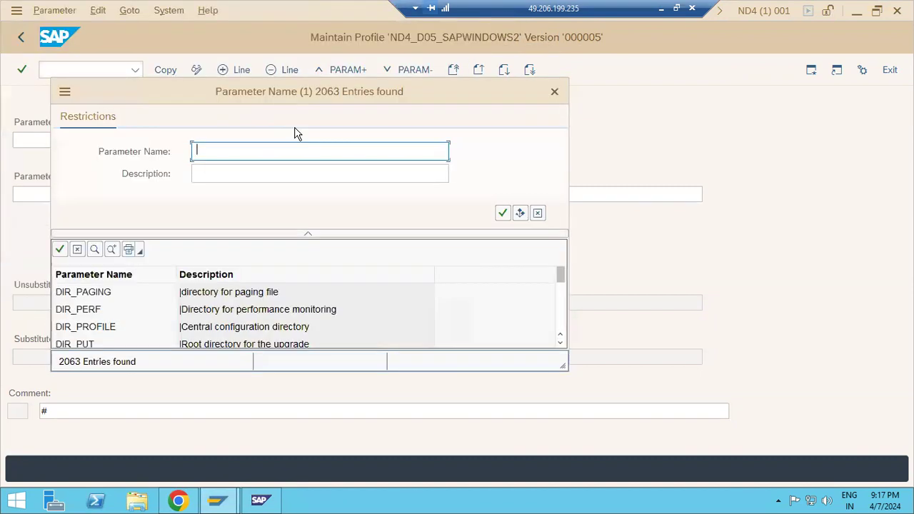
pyautogui.write('log')
pyautogui.press('Return')
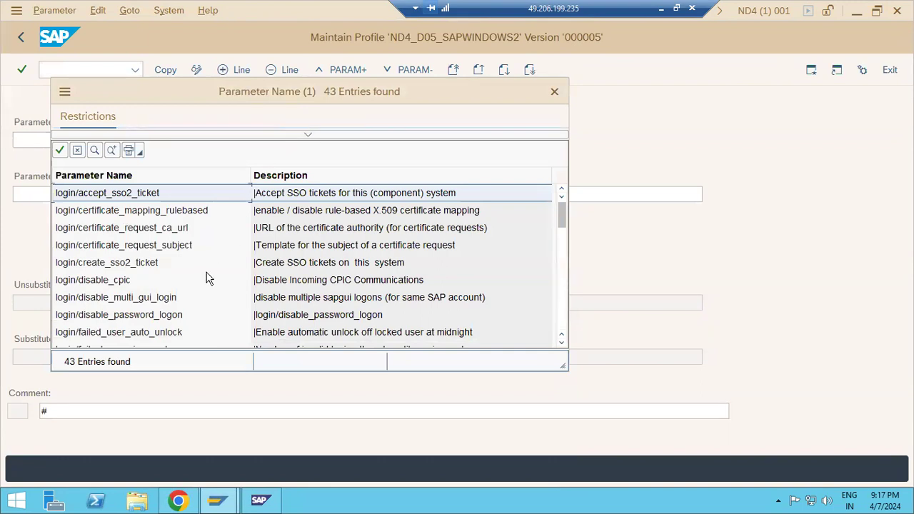
pyautogui.scroll(-4, 204, 282)
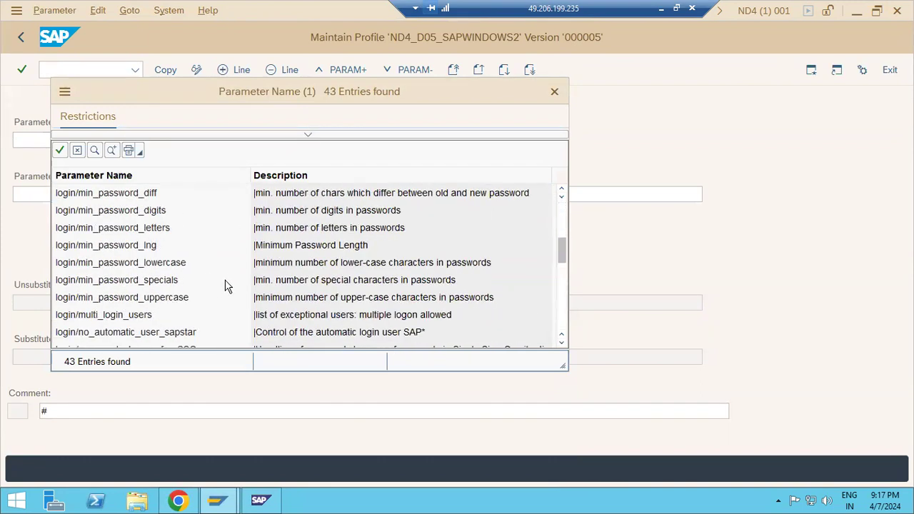
pyautogui.scroll(-1, 223, 284)
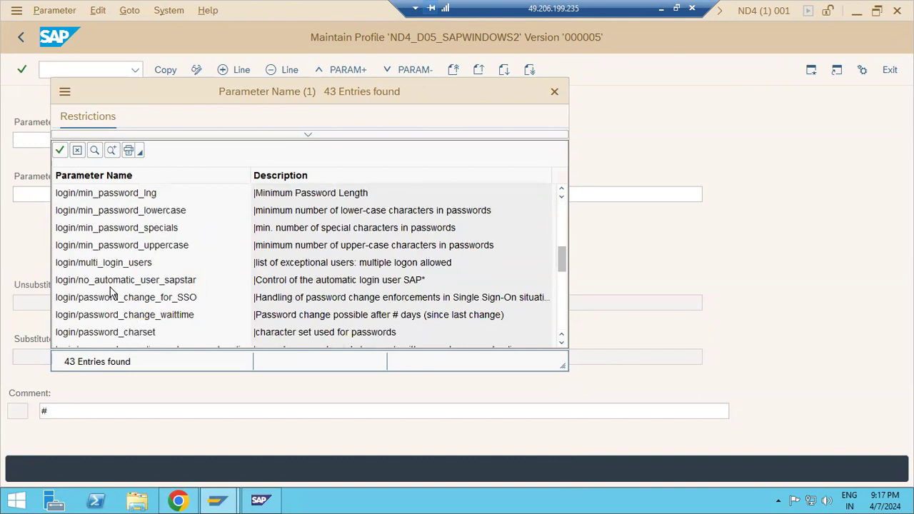
pyautogui.click(236, 284)
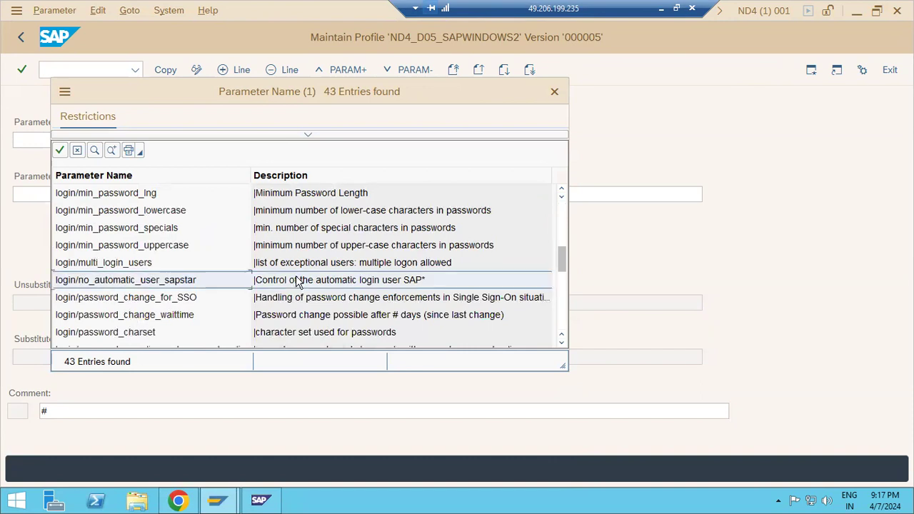
pyautogui.doubleClick(380, 287)
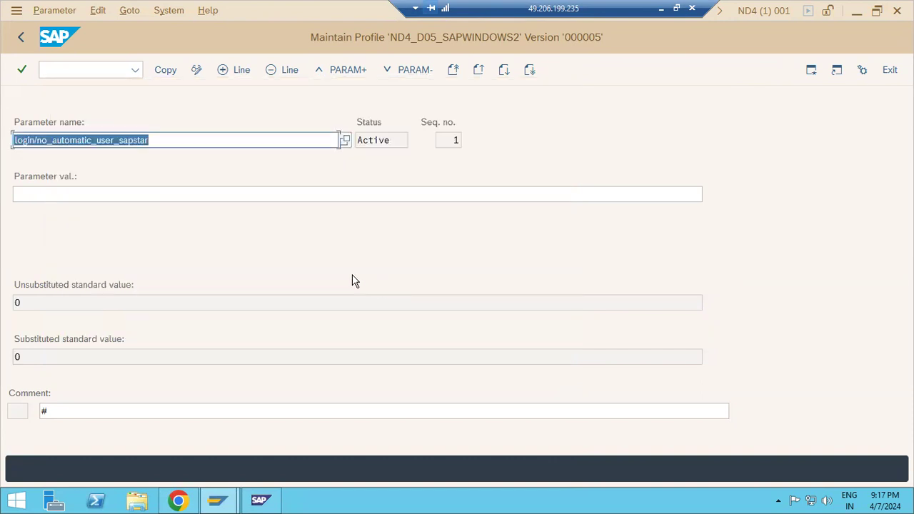
# Give the parameter value 1 and copy it into the profile.
pyautogui.click(54, 193)
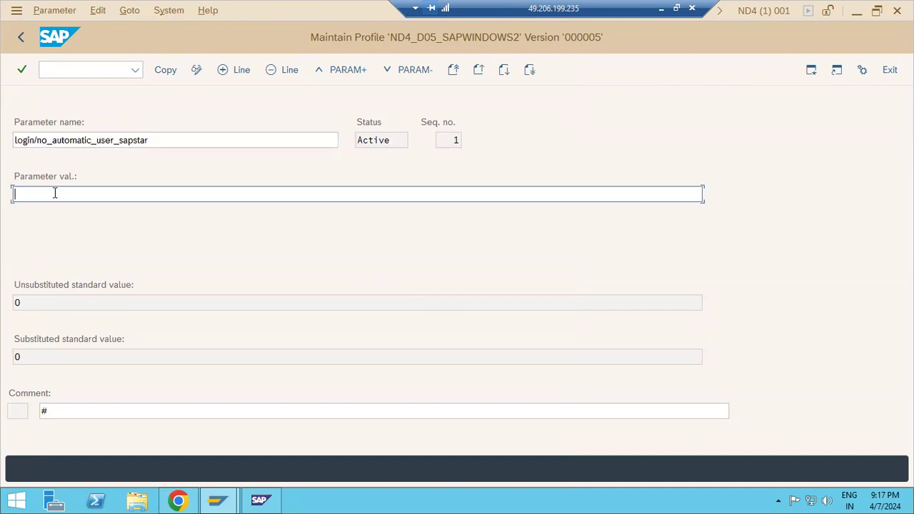
pyautogui.write('1')
pyautogui.press('Return')
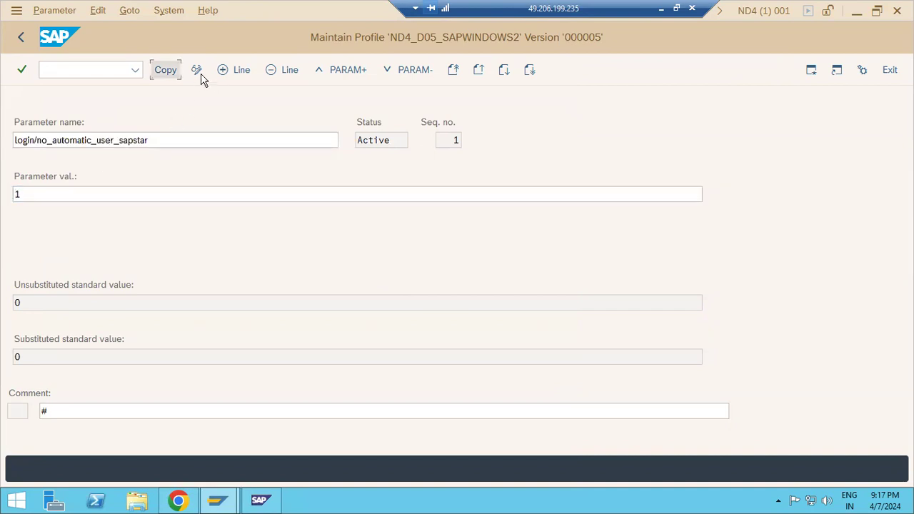
pyautogui.click(21, 38)
pyautogui.click(157, 71)
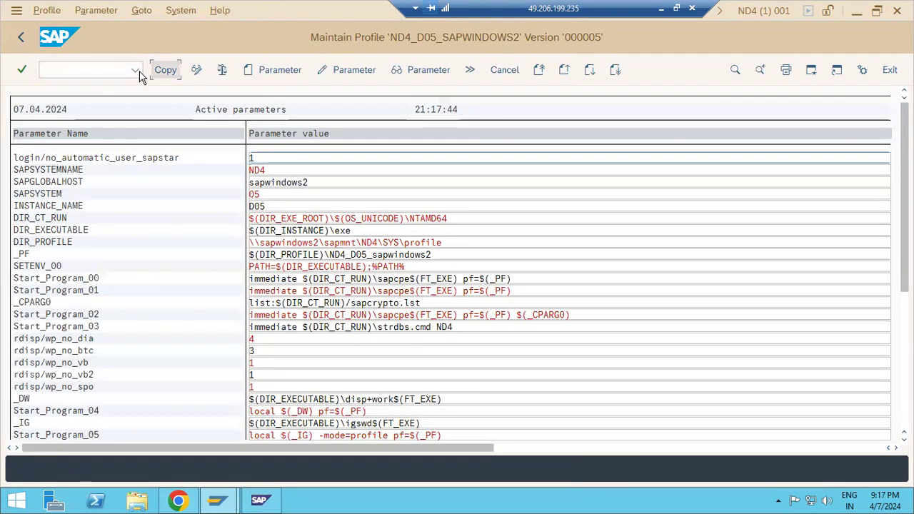
# Save the edited profile and confirm its activation.
pyautogui.click(21, 38)
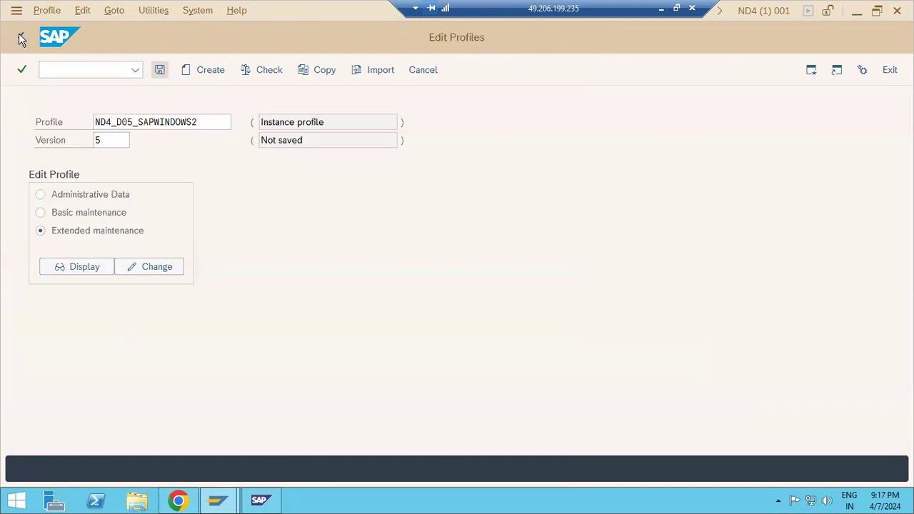
pyautogui.click(210, 302)
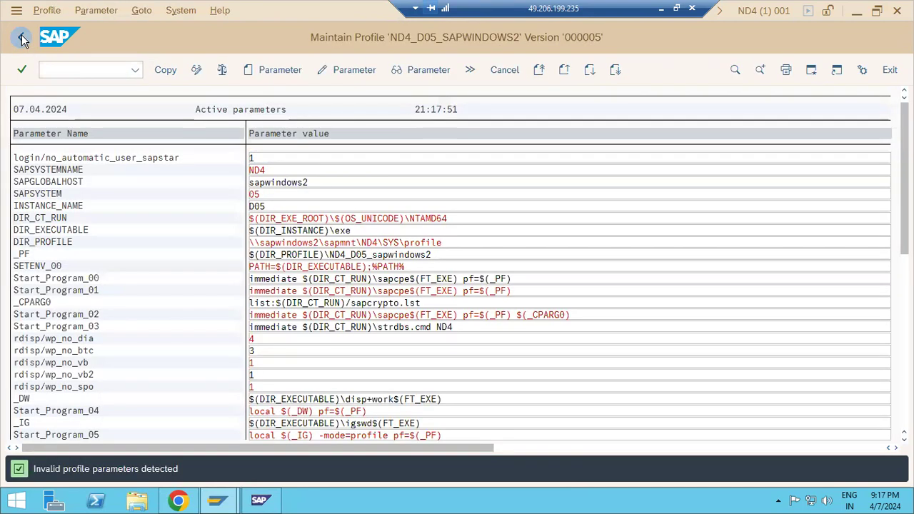
pyautogui.click(22, 39)
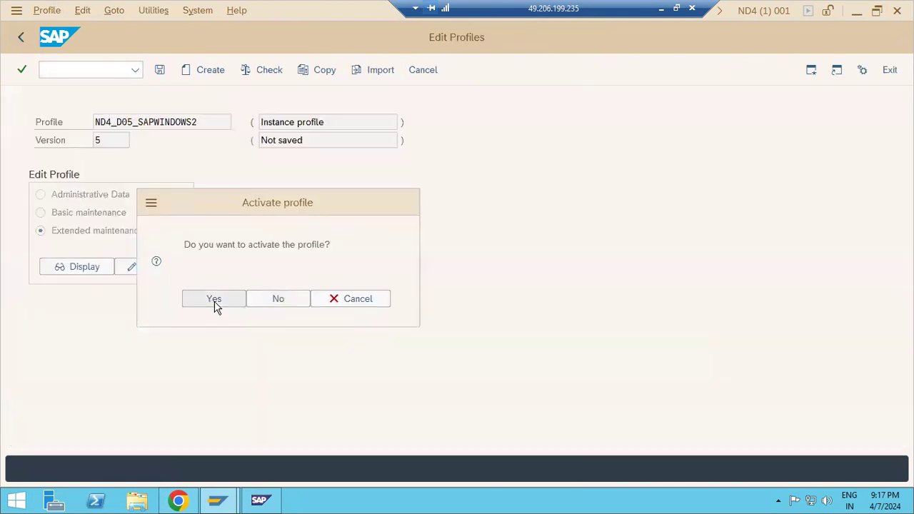
pyautogui.click(214, 303)
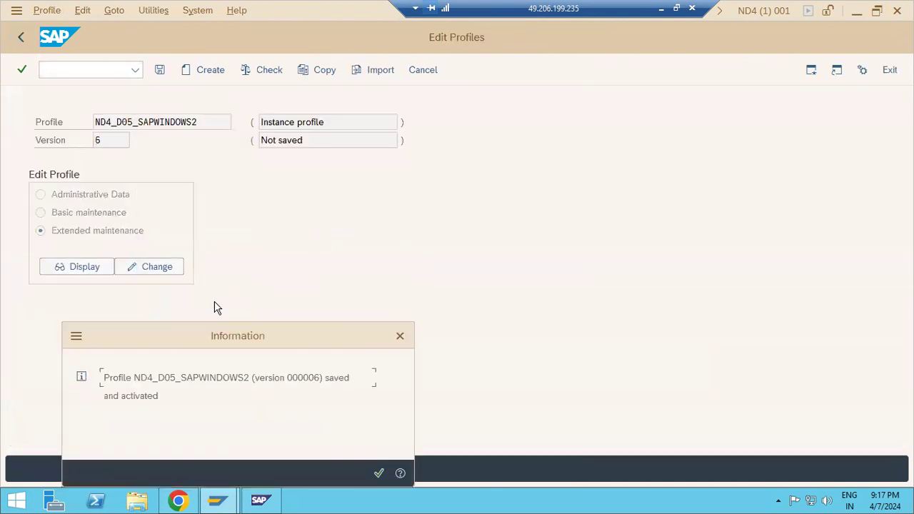
# Dismiss the activation and server restart messages and return to the main menu.
pyautogui.click(378, 473)
pyautogui.click(304, 236)
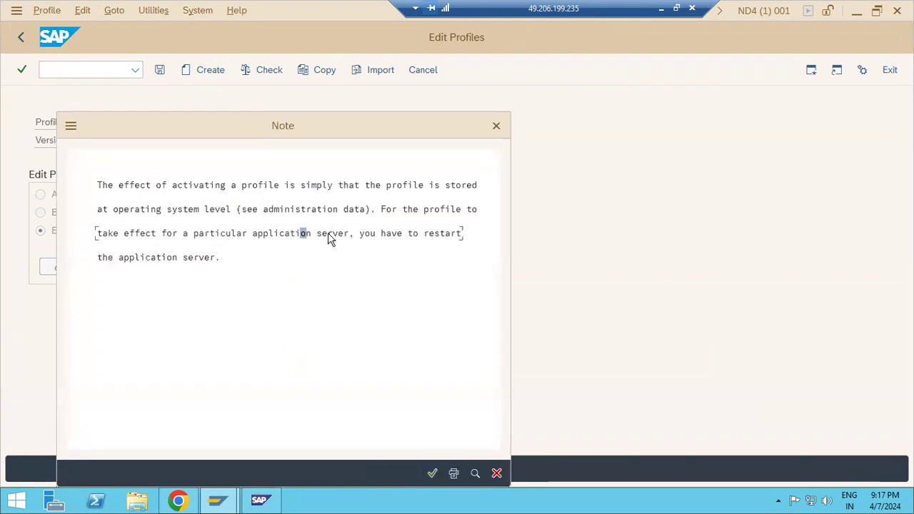
pyautogui.click(432, 473)
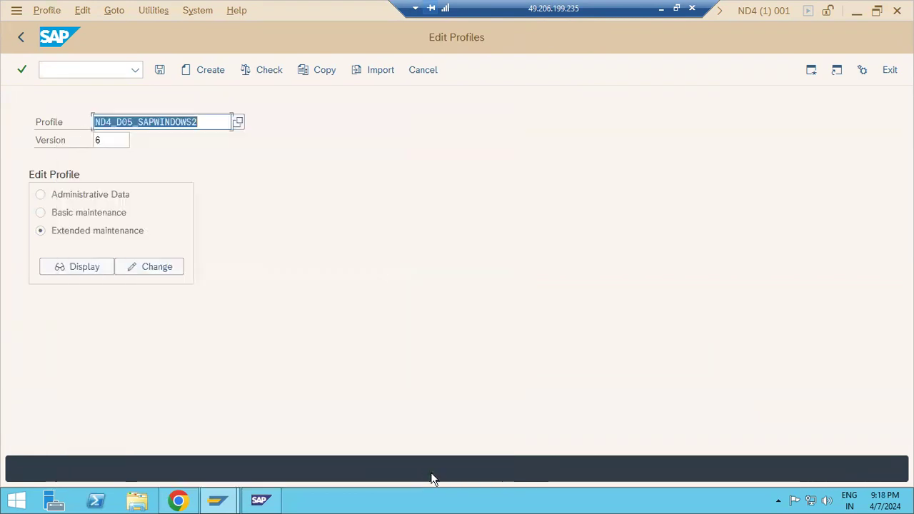
pyautogui.click(21, 37)
# Start a new logon to ND4 - GROUPS from SAP Logon.
pyautogui.moveTo(218, 500)
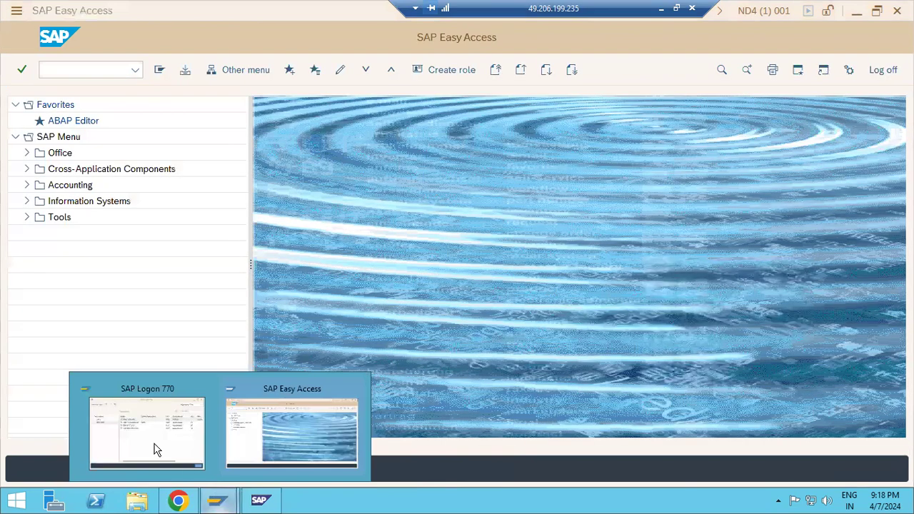
pyautogui.click(147, 440)
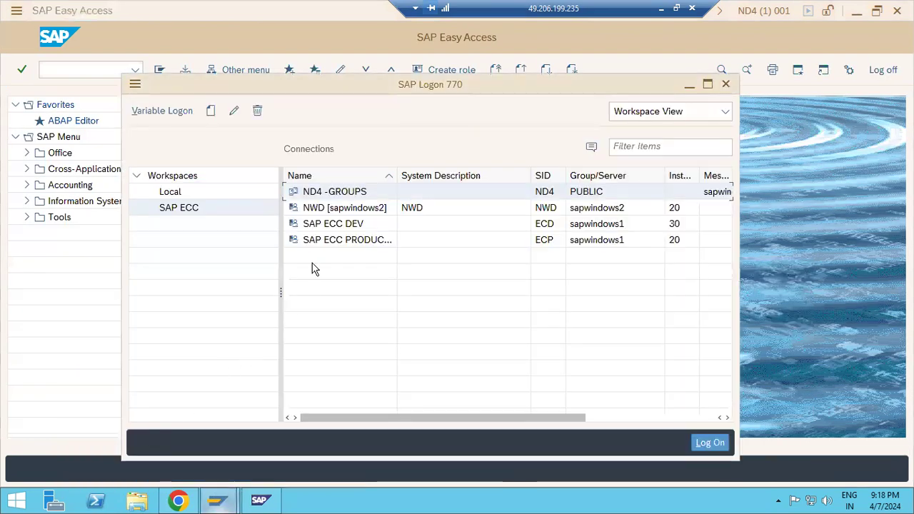
pyautogui.doubleClick(335, 192)
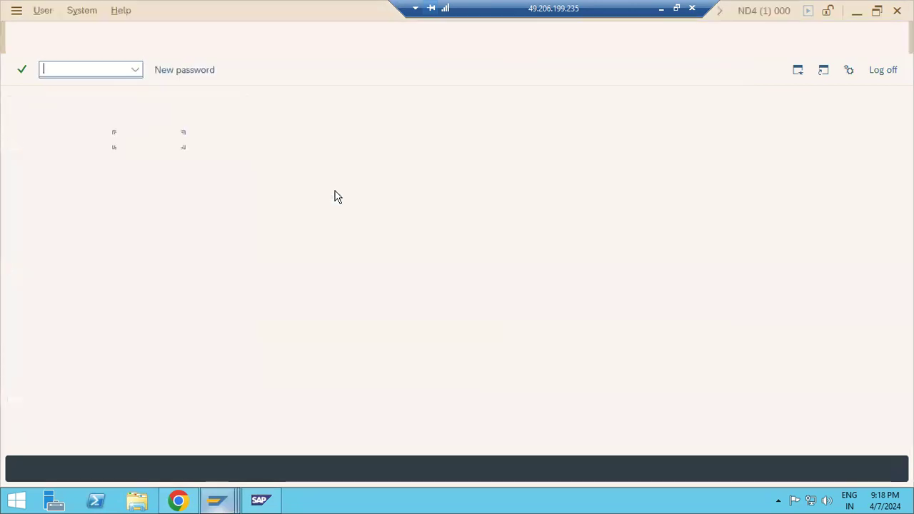
# Enter client 100 and user SAP* on the logon screen.
pyautogui.hotkey('shift', 'Tab')
pyautogui.write('sa')
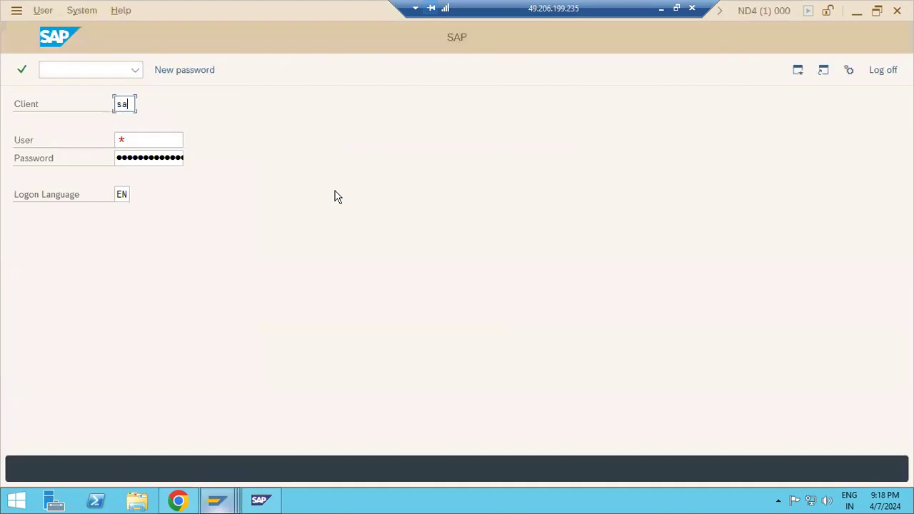
pyautogui.press('BackSpace')
pyautogui.write('100')
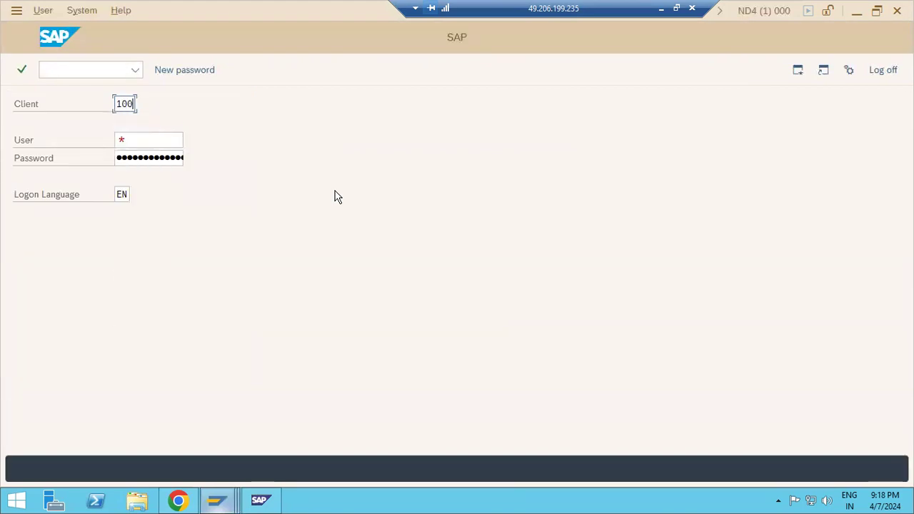
pyautogui.press('Tab')
pyautogui.write('s')
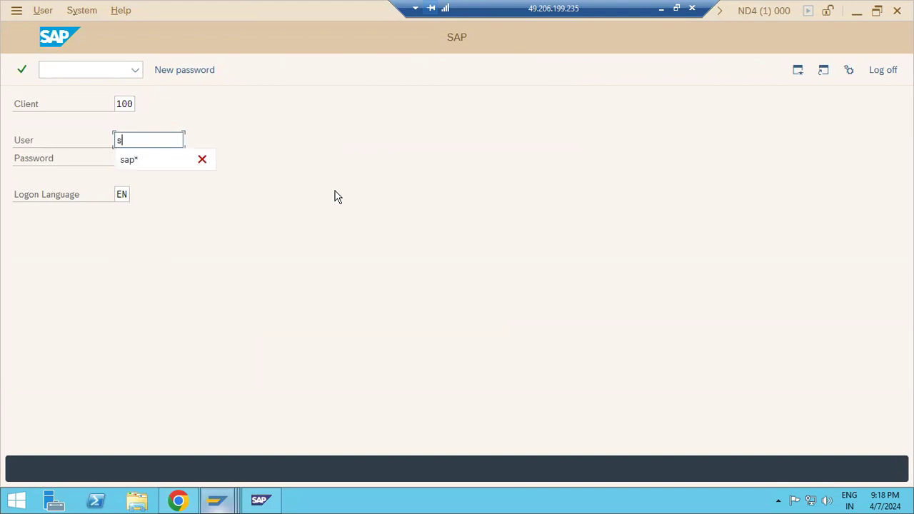
pyautogui.write('ap*')
pyautogui.press('Tab')
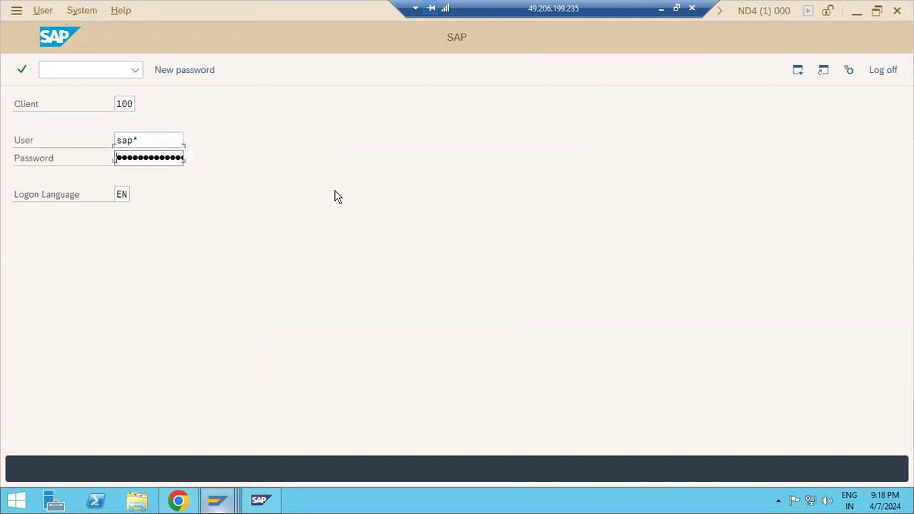
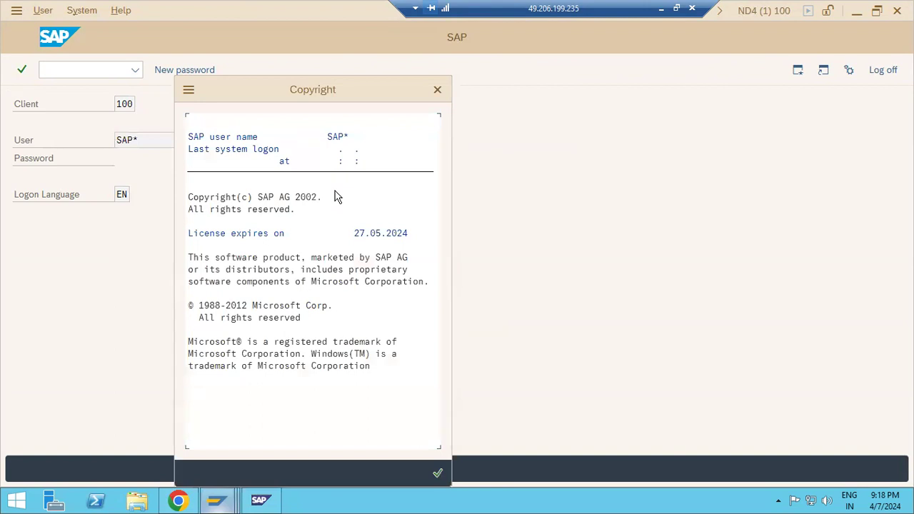
# Close the copyright notice and switch to the other SAP Easy Access session.
pyautogui.click(436, 473)
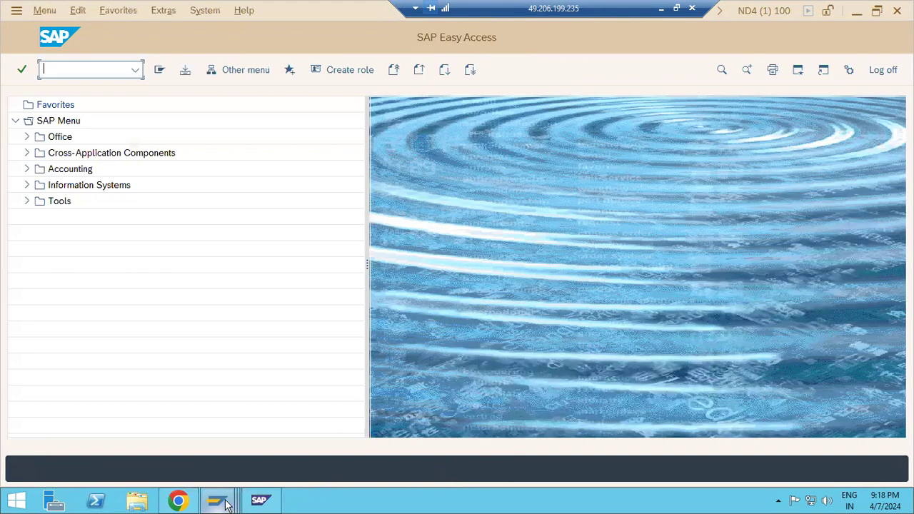
pyautogui.moveTo(217, 500)
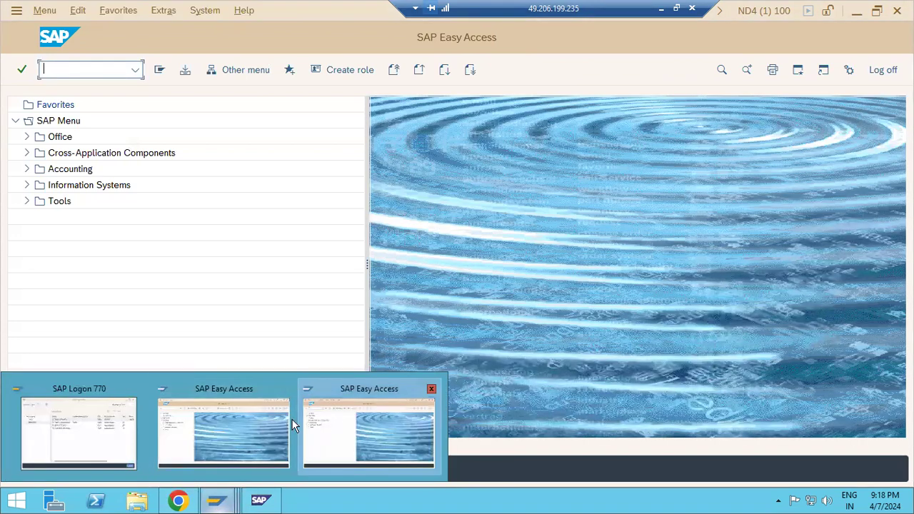
pyautogui.click(233, 412)
# In RZ10, display profile ND4_D05_SAPWINDOWS2 in extended maintenance.
pyautogui.write('rz10')
pyautogui.press('Return')
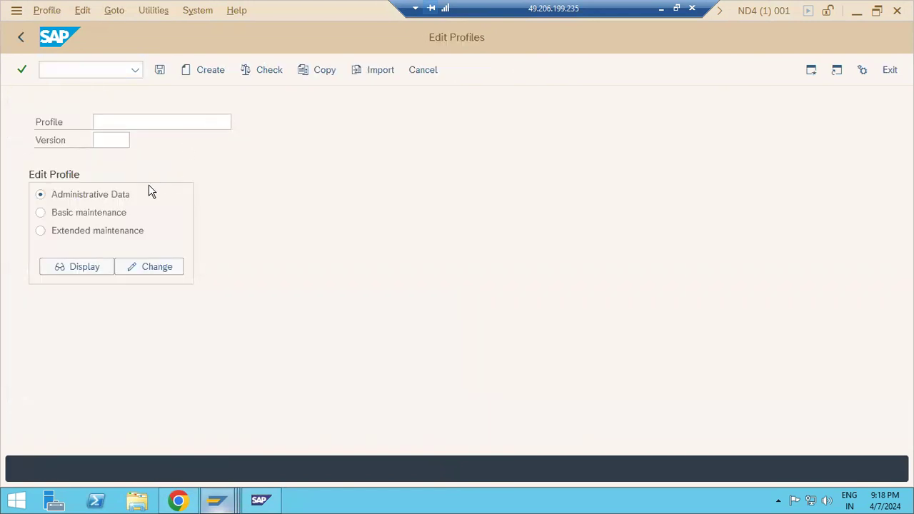
pyautogui.press('F4')
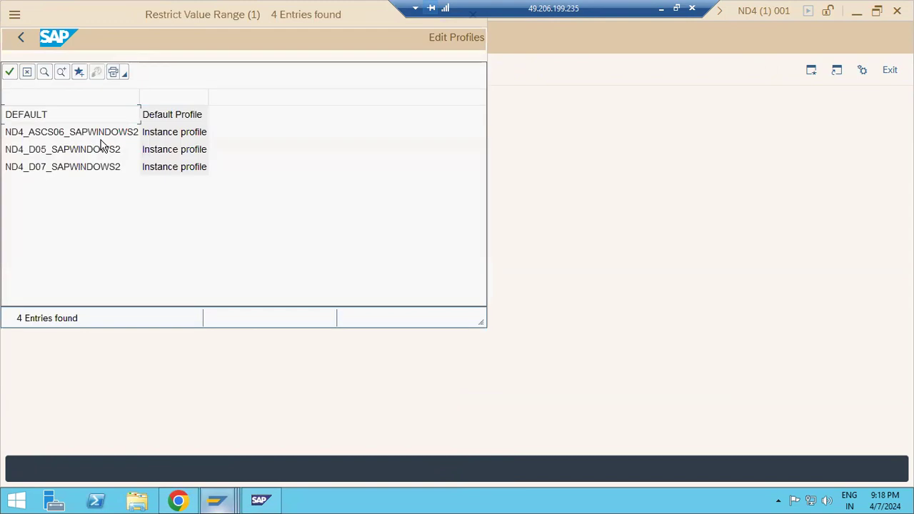
pyautogui.doubleClick(56, 156)
pyautogui.click(82, 232)
pyautogui.click(85, 267)
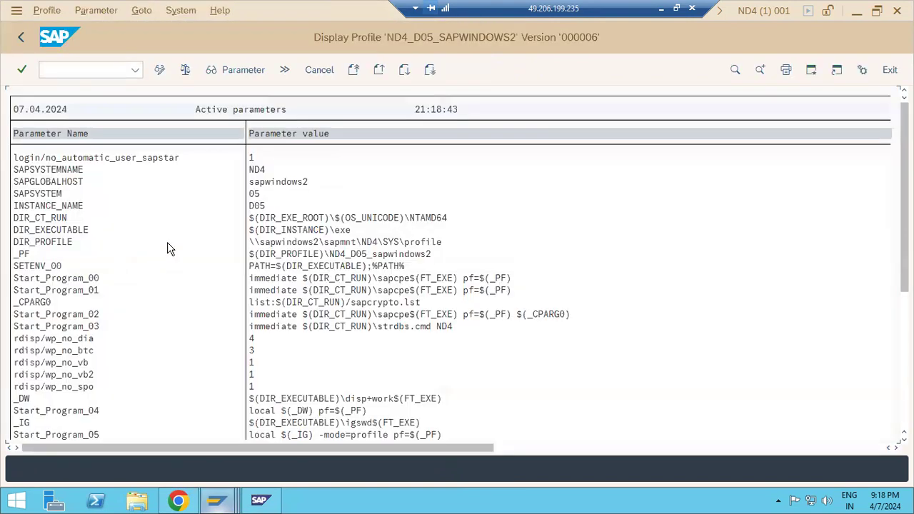
# Change login/no_automatic_user_sapstar to 0, reopening it to reapply the value.
pyautogui.doubleClick(140, 159)
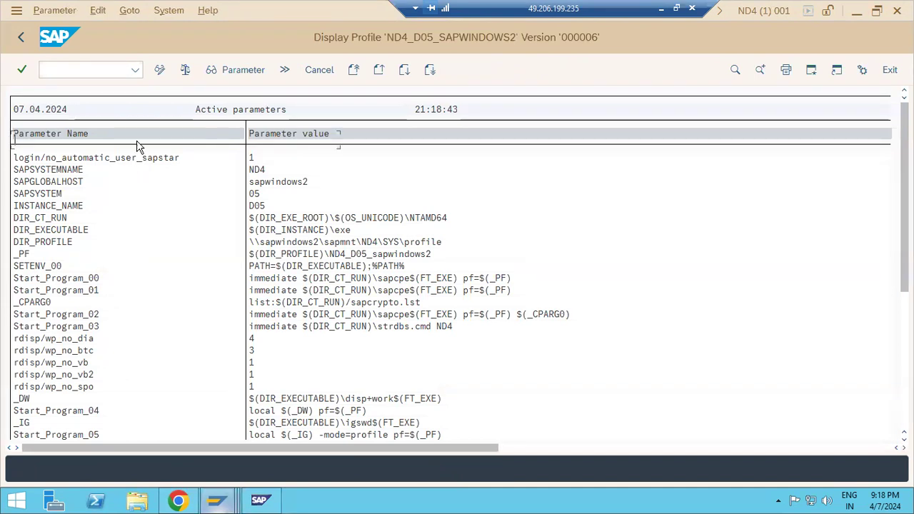
pyautogui.click(159, 72)
pyautogui.click(37, 194)
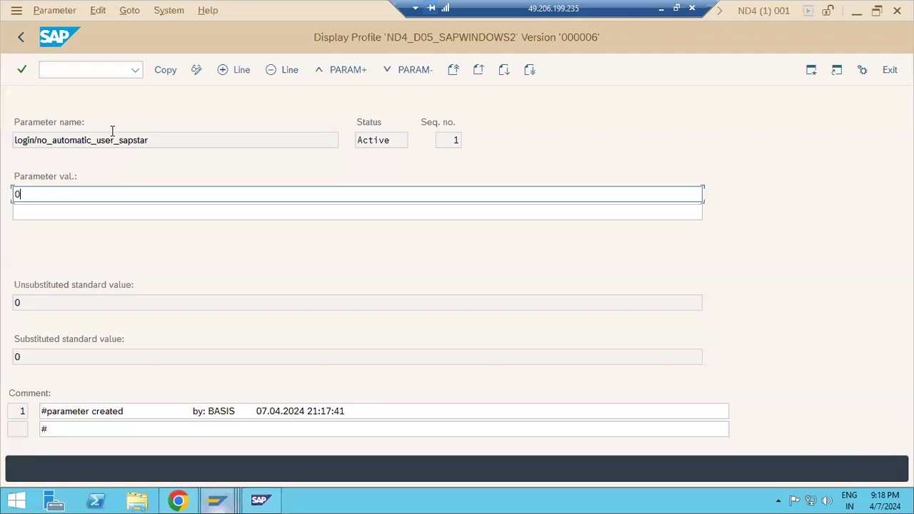
pyautogui.click(156, 73)
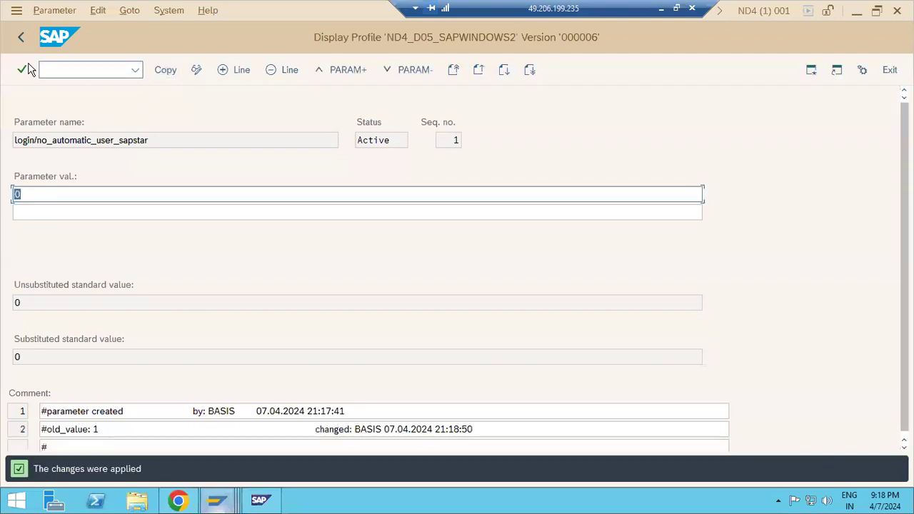
pyautogui.click(20, 37)
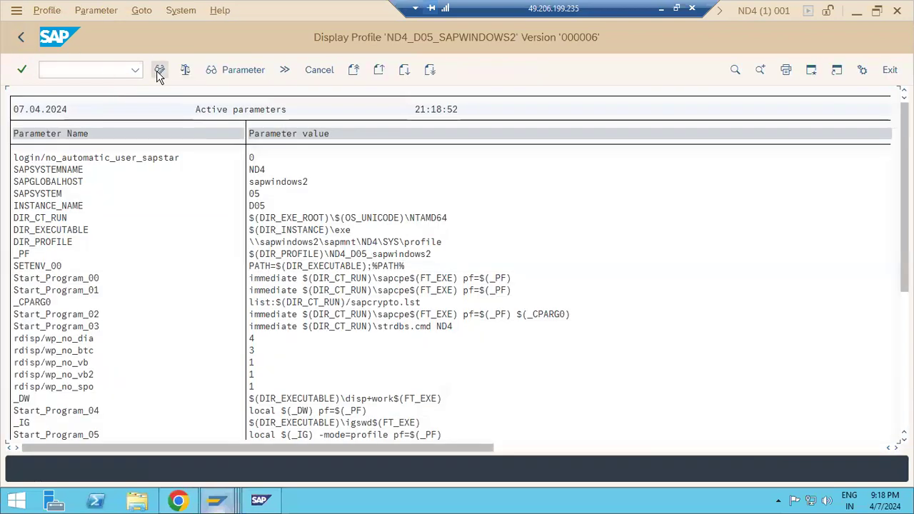
pyautogui.doubleClick(125, 161)
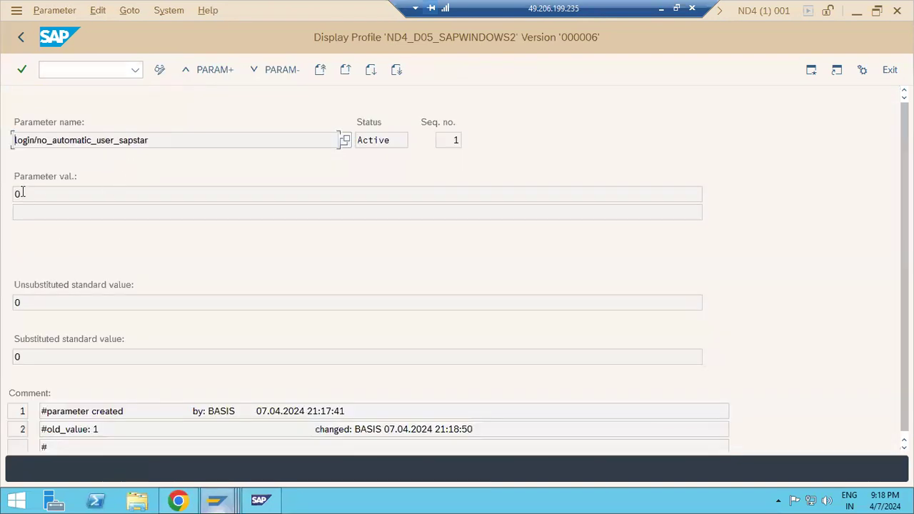
pyautogui.click(156, 73)
pyautogui.click(42, 189)
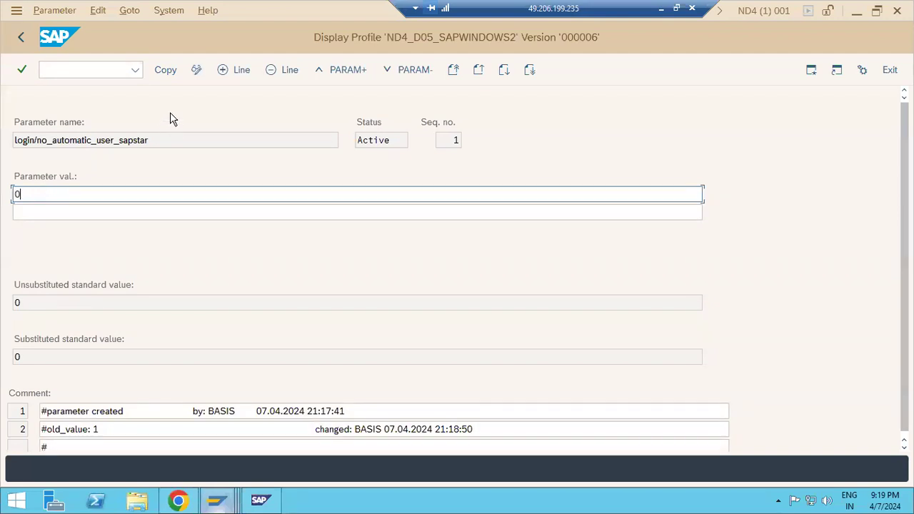
pyautogui.click(165, 71)
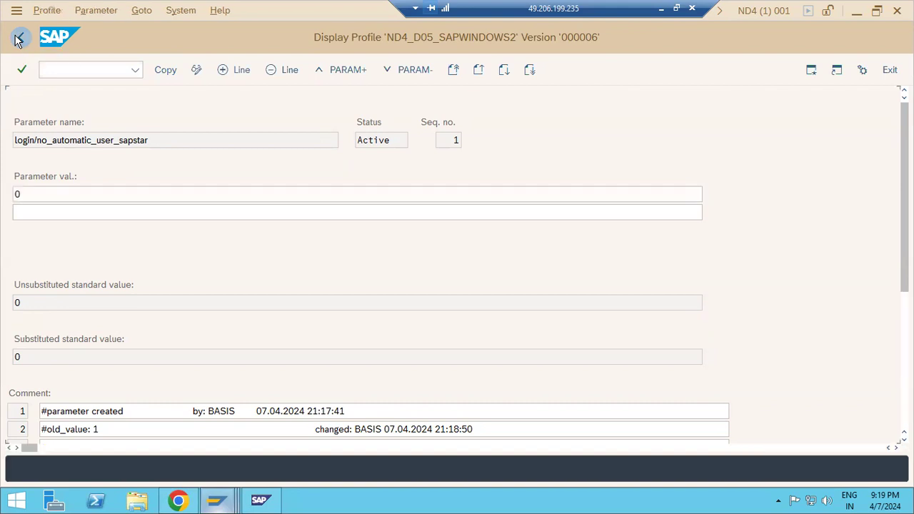
pyautogui.click(18, 38)
# Leave the parameter list and save the changed profile.
pyautogui.click(18, 39)
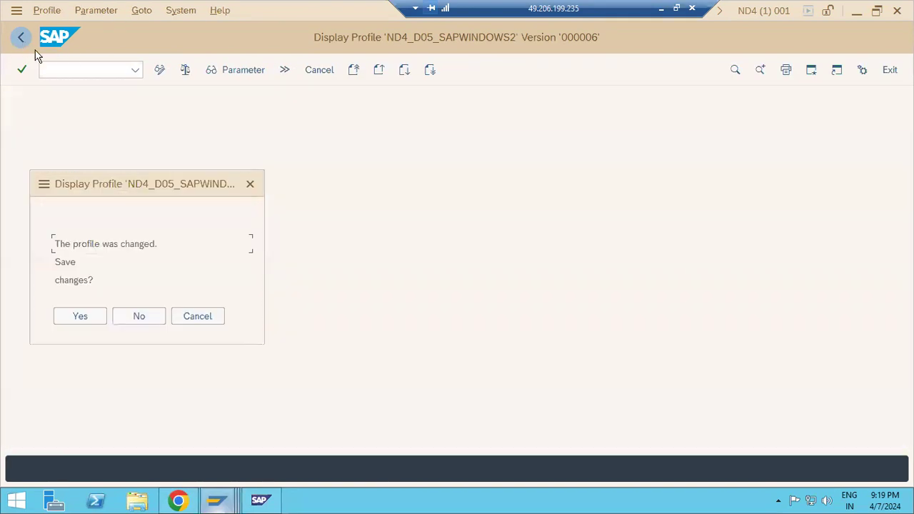
pyautogui.click(72, 322)
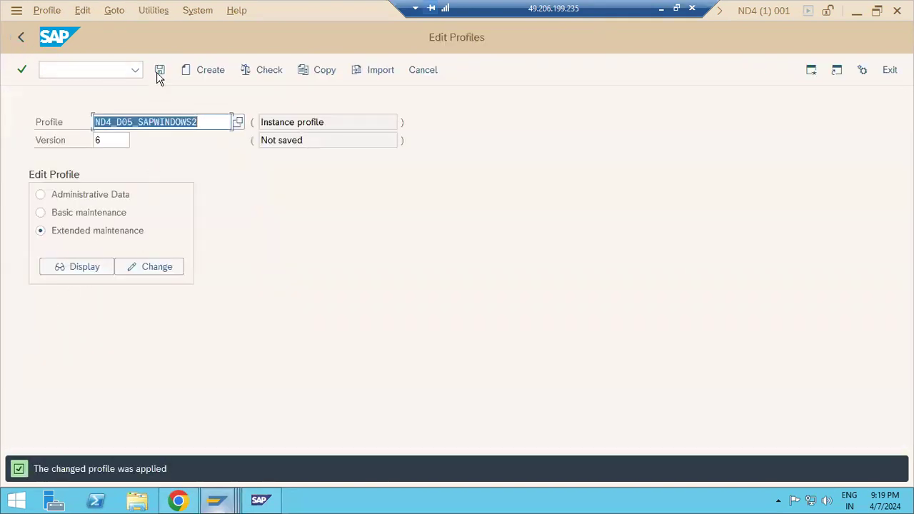
pyautogui.click(159, 70)
pyautogui.click(228, 307)
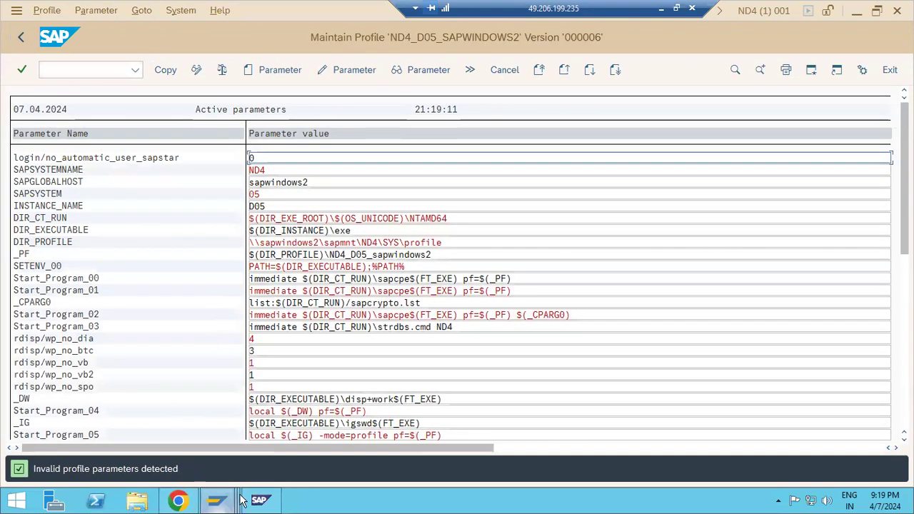
pyautogui.moveTo(261, 499)
pyautogui.click(344, 422)
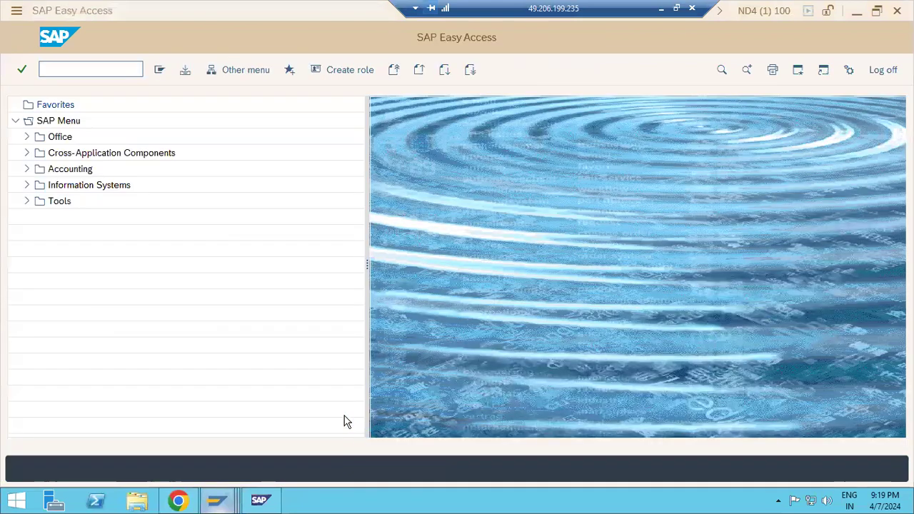
pyautogui.click(779, 13)
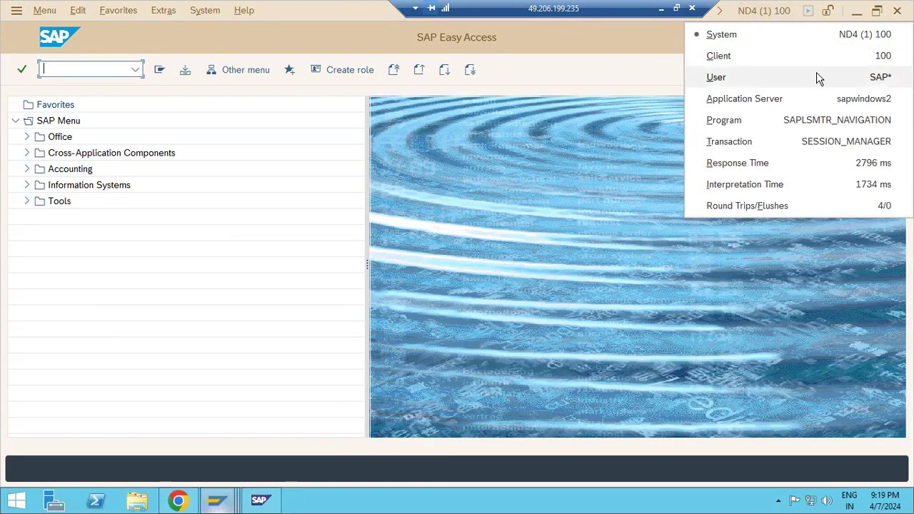
pyautogui.click(120, 73)
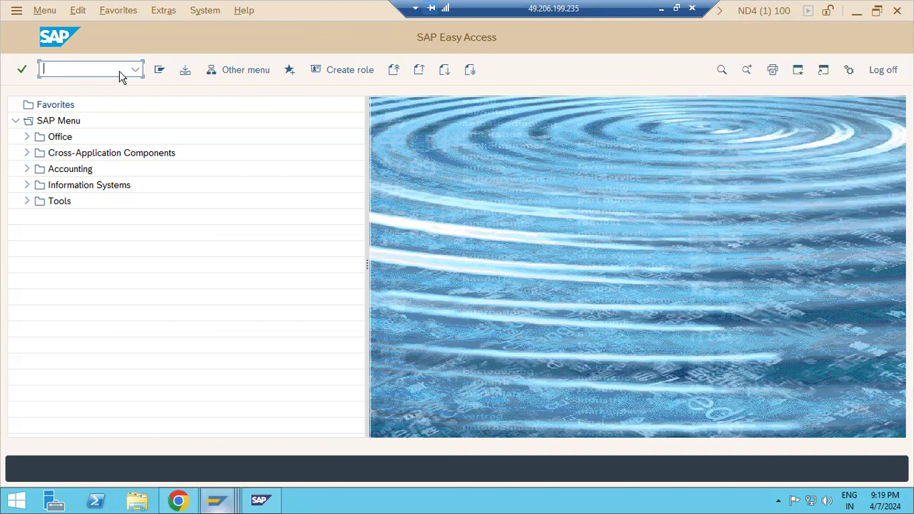
pyautogui.click(896, 73)
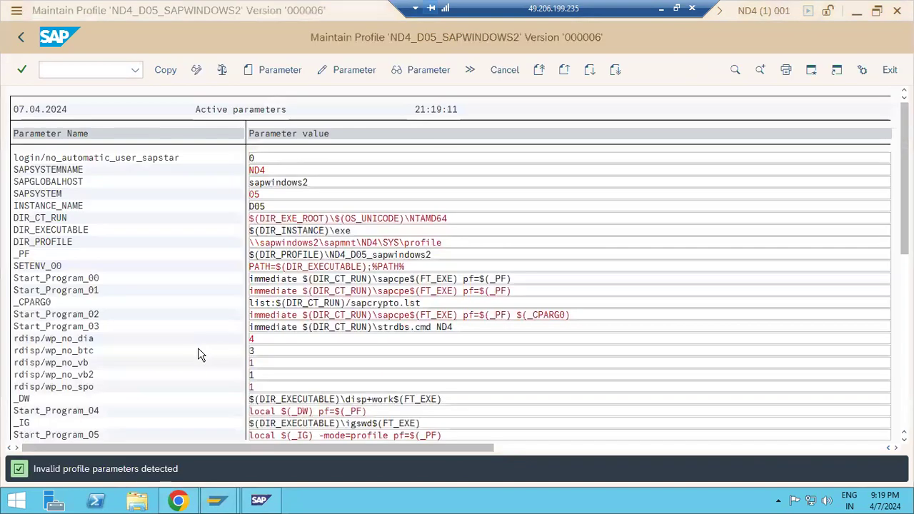
# Activate profile ND4_D05_SAPWINDOWS2 as version 7 and review its active parameters.
pyautogui.click(20, 37)
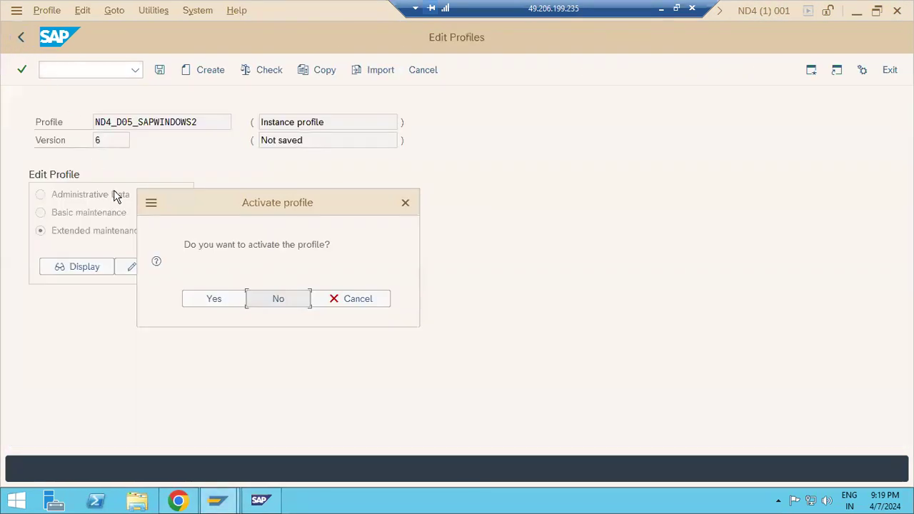
pyautogui.click(224, 308)
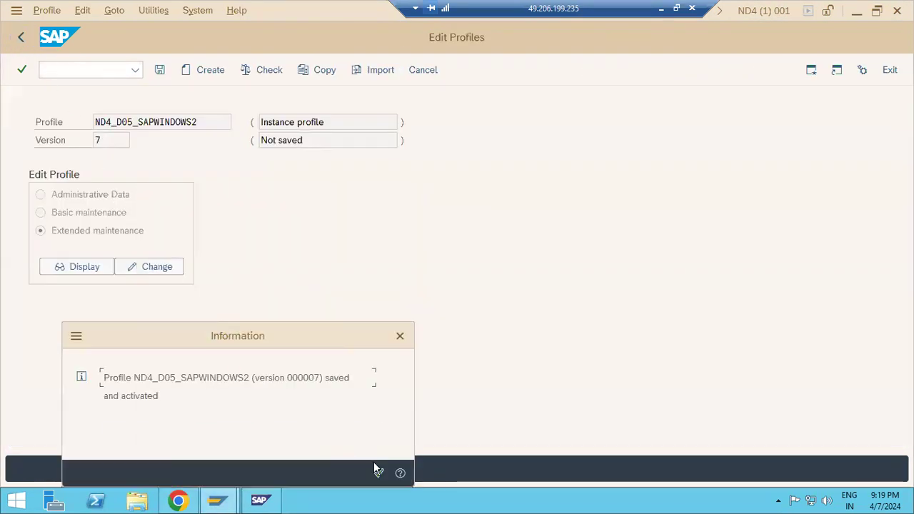
pyautogui.click(377, 469)
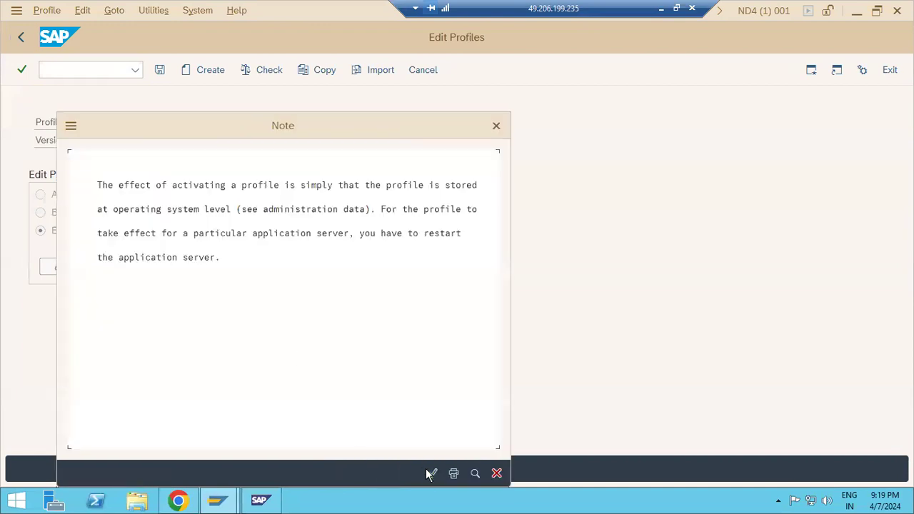
pyautogui.click(431, 474)
pyautogui.click(84, 267)
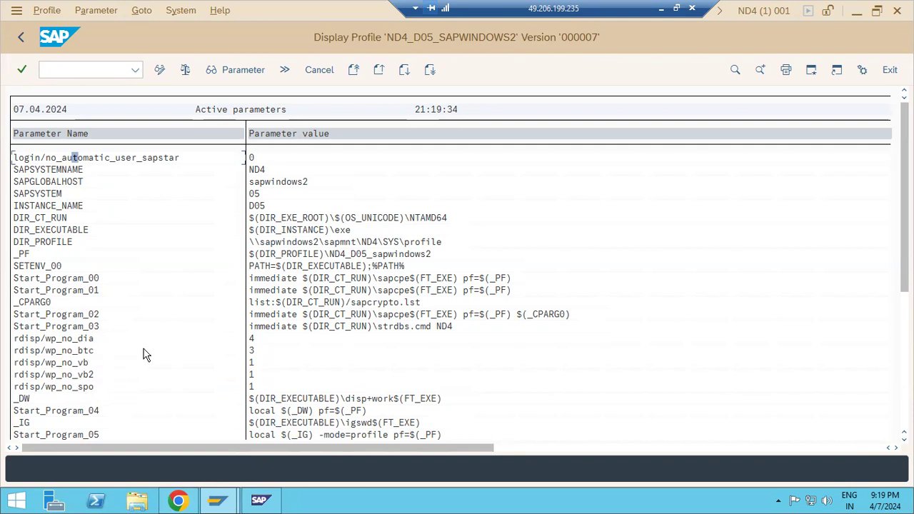
pyautogui.click(21, 39)
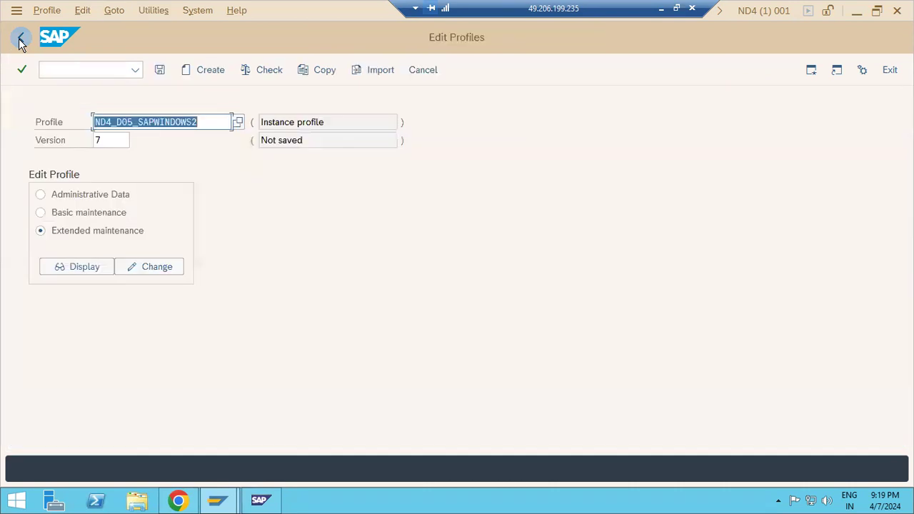
# View the version 7 parameters, then return to SAP Easy Access.
pyautogui.click(84, 266)
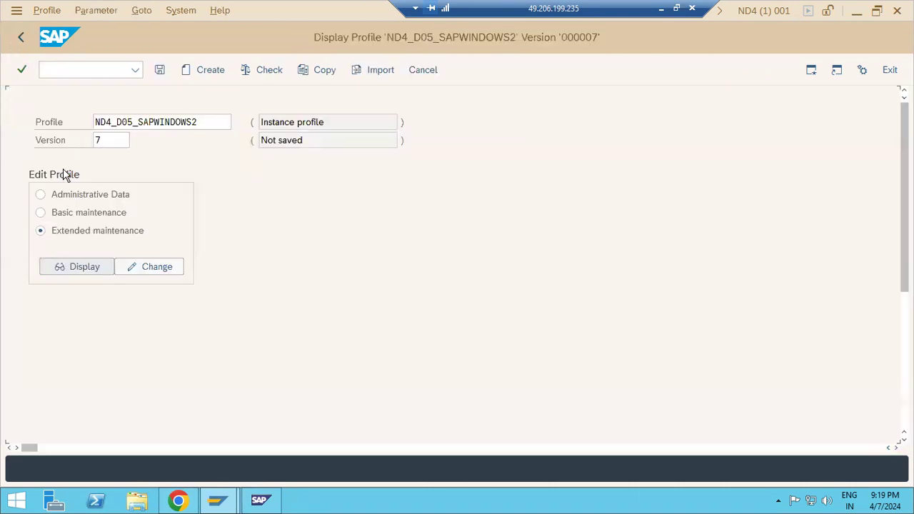
pyautogui.click(14, 36)
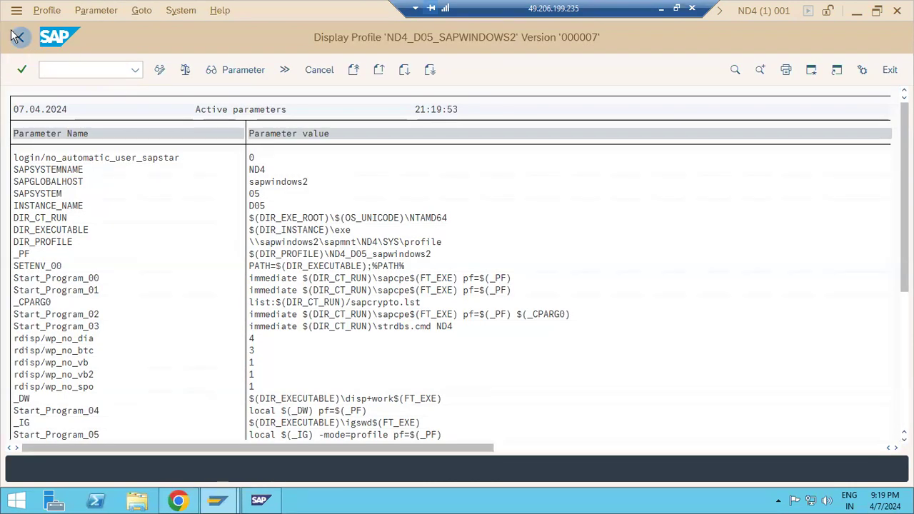
pyautogui.click(14, 36)
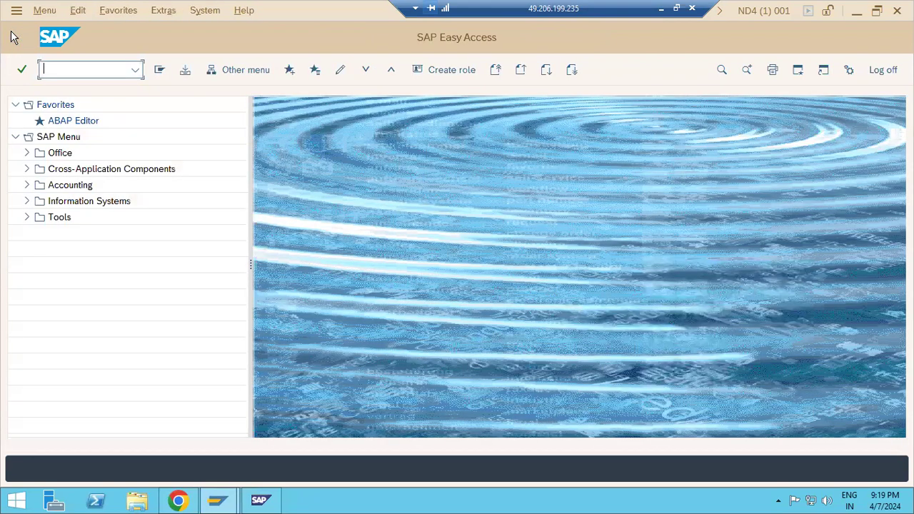
# In RZ11, check rdisp/wp_no_dia's current value 4, then clear the parameter name.
pyautogui.write('rz')
pyautogui.press('Return')
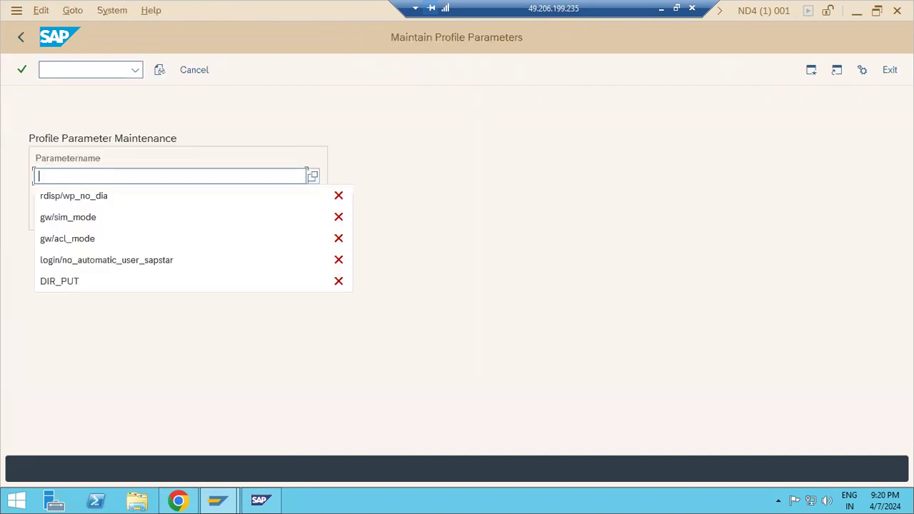
pyautogui.click(72, 198)
pyautogui.click(76, 213)
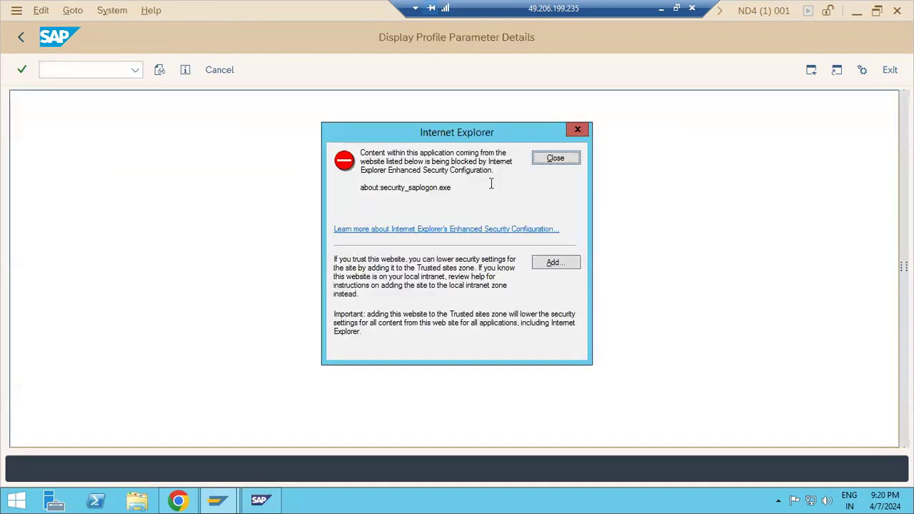
pyautogui.click(547, 158)
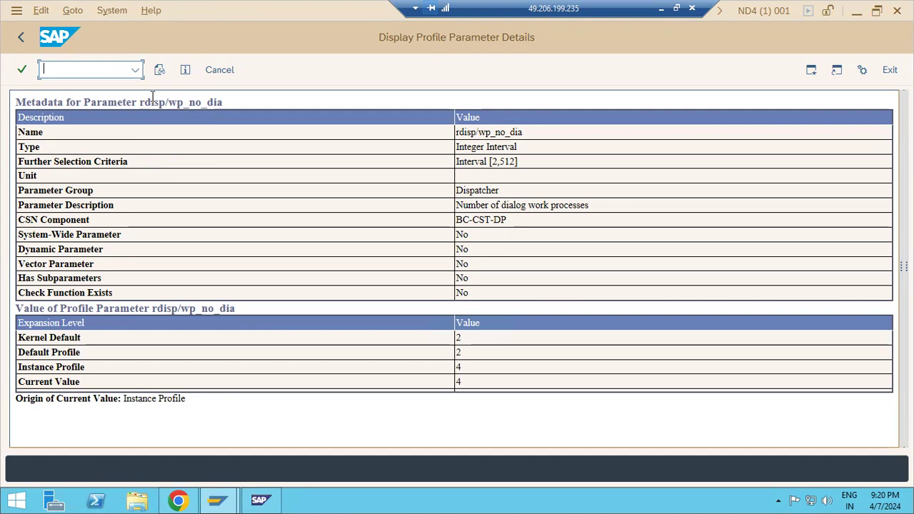
pyautogui.moveTo(469, 389); pyautogui.dragTo(456, 381)
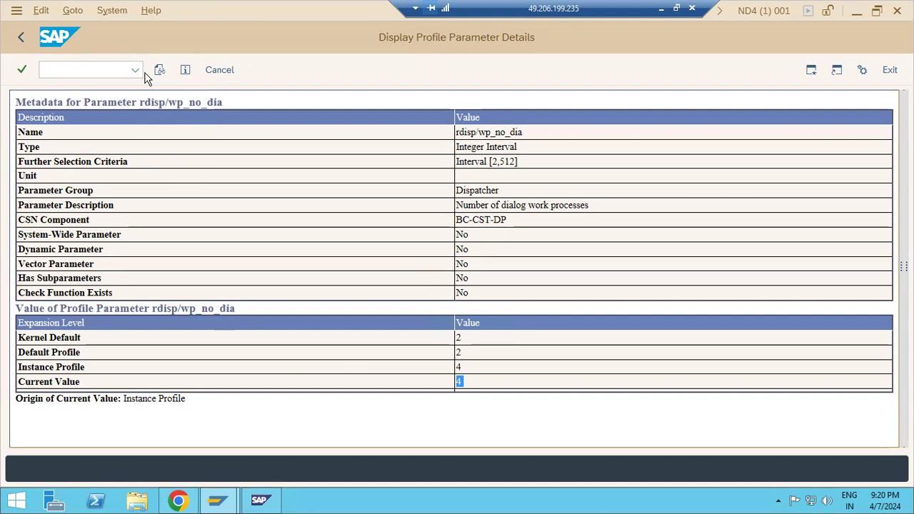
pyautogui.click(21, 39)
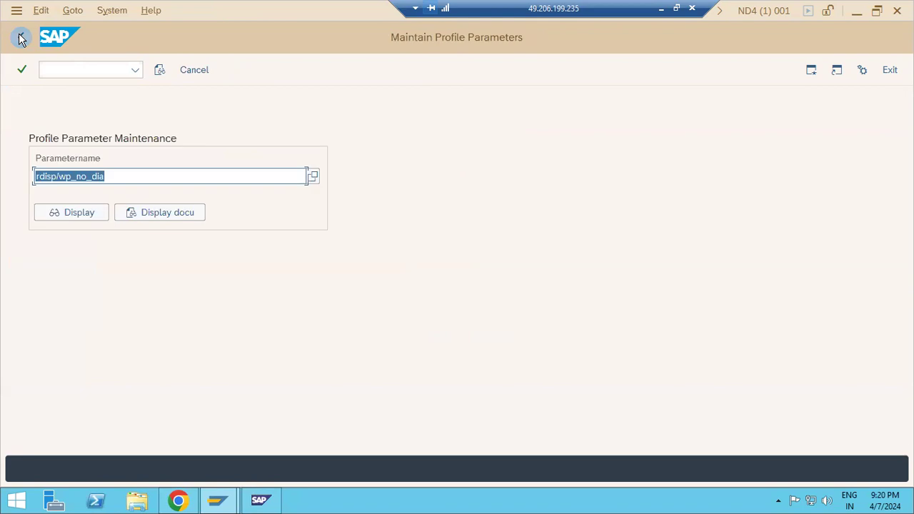
pyautogui.press('BackSpace')
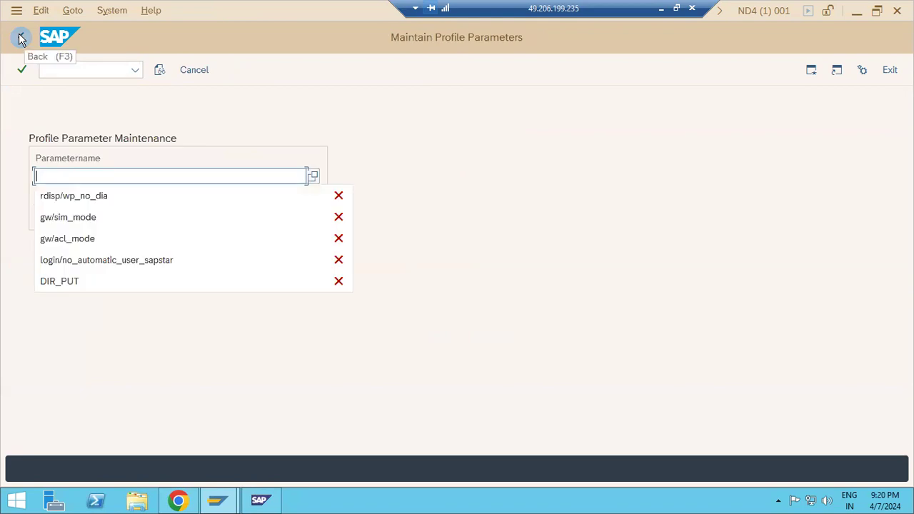
# Dynamically change gw/sim_mode to 1 on all servers and save it.
pyautogui.click(77, 223)
pyautogui.click(78, 218)
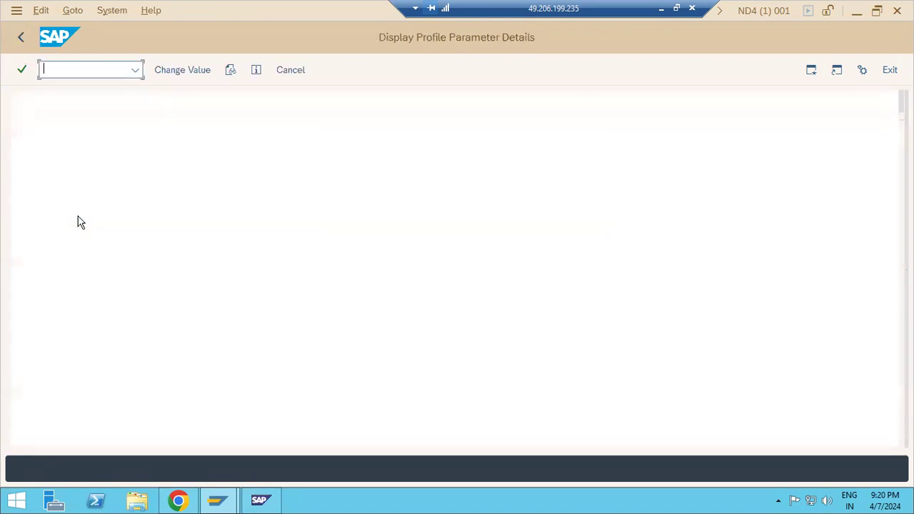
pyautogui.click(532, 159)
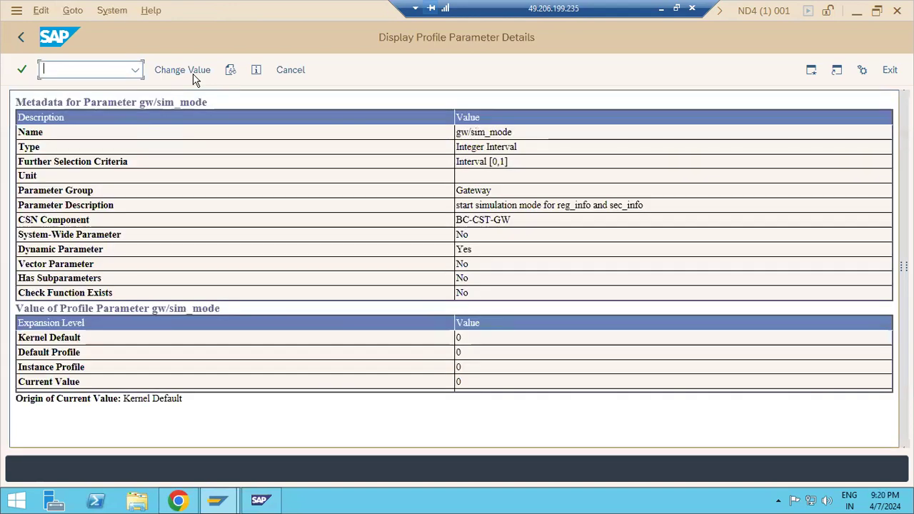
pyautogui.click(193, 79)
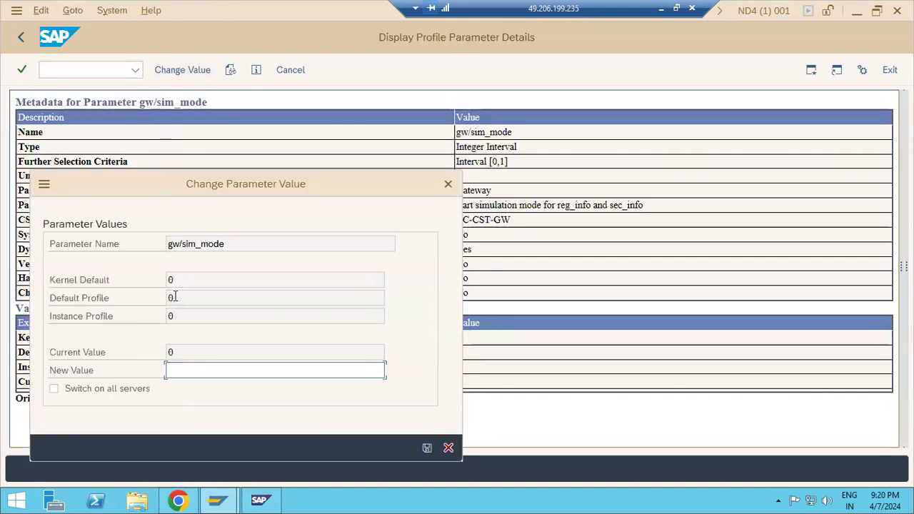
pyautogui.write('1')
pyautogui.click(147, 389)
pyautogui.click(426, 449)
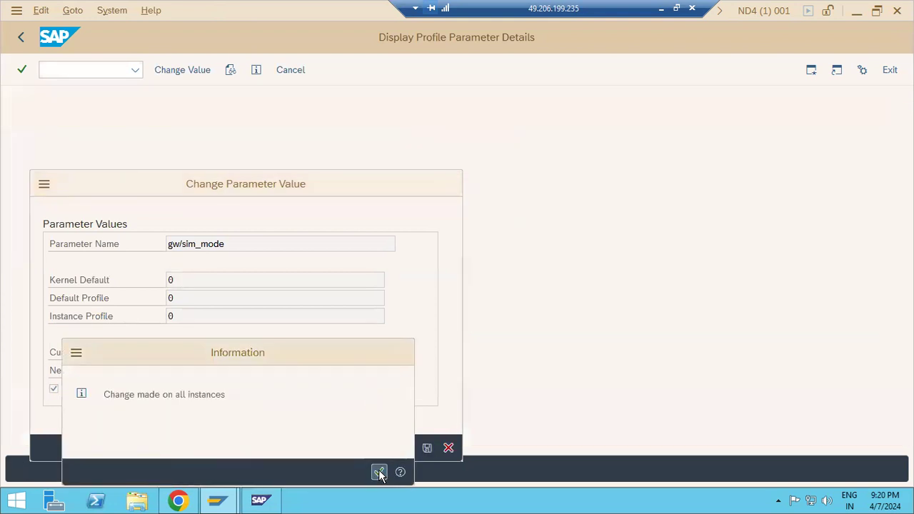
pyautogui.click(378, 472)
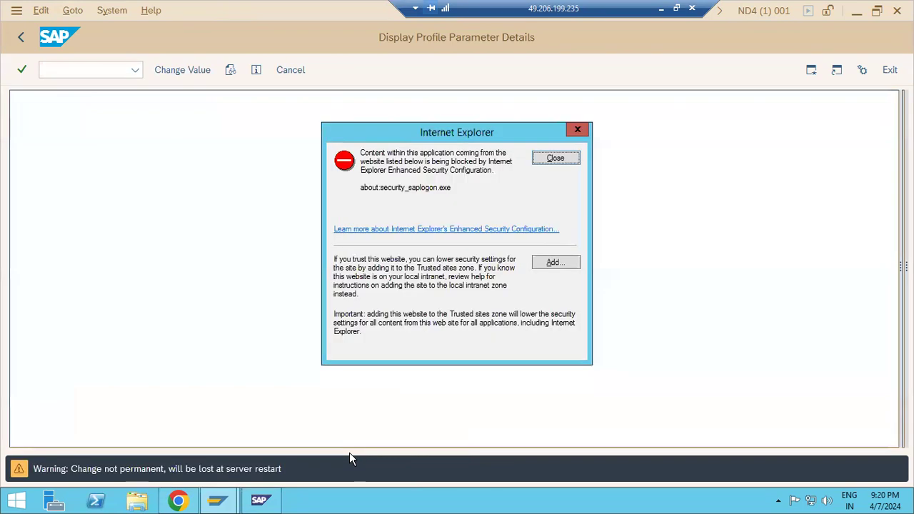
pyautogui.click(569, 156)
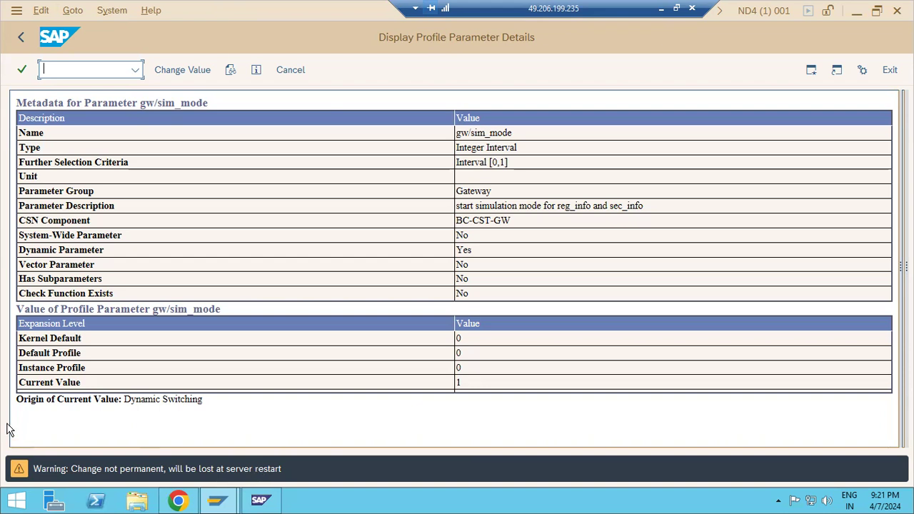
# Check login/no_automatic_user_sapstar's current value 0 in RZ11, then return to SAP Easy Access.
pyautogui.click(24, 37)
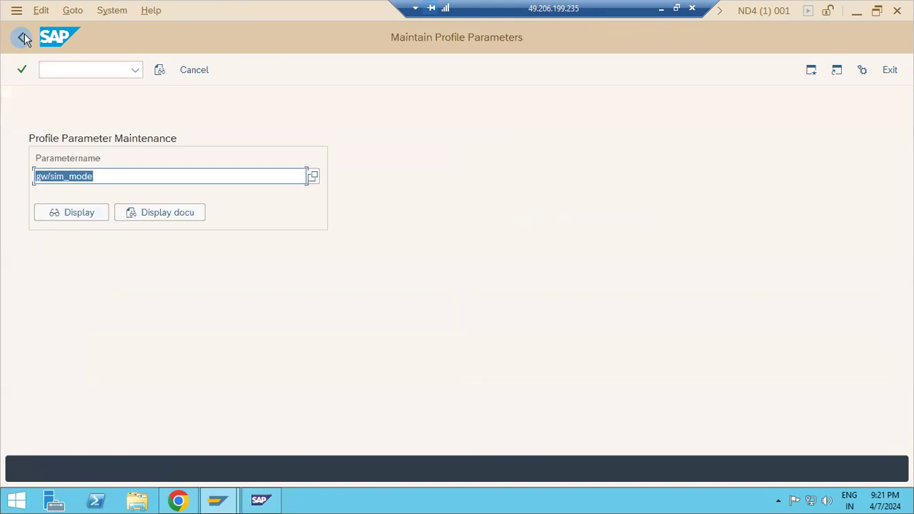
pyautogui.press('BackSpace')
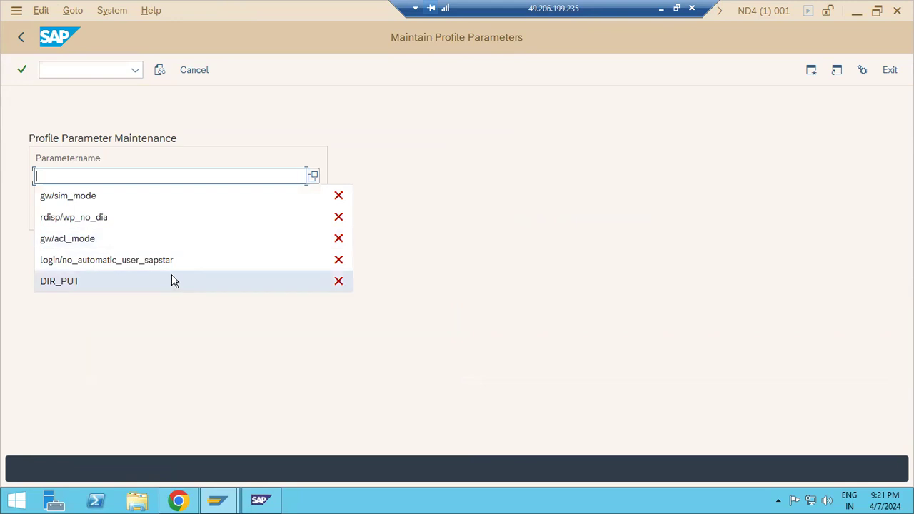
pyautogui.click(123, 261)
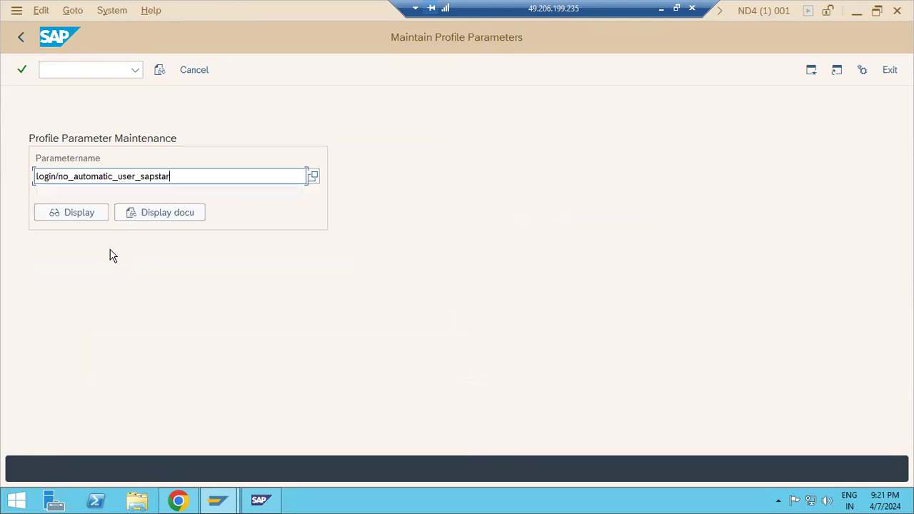
pyautogui.click(78, 212)
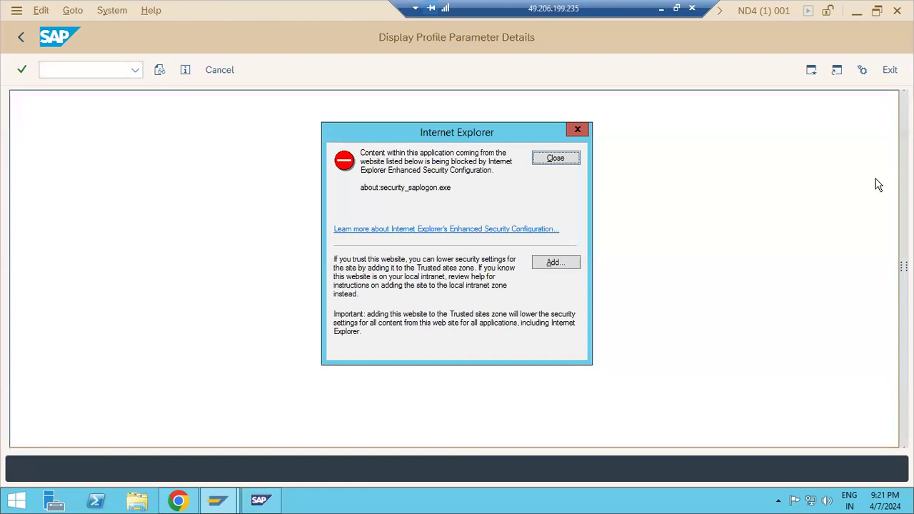
pyautogui.click(555, 158)
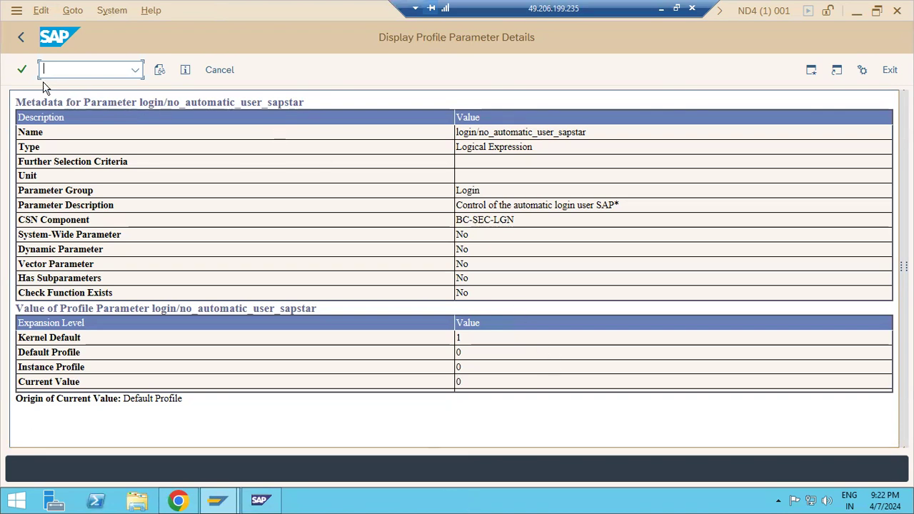
pyautogui.click(20, 37)
pyautogui.click(21, 38)
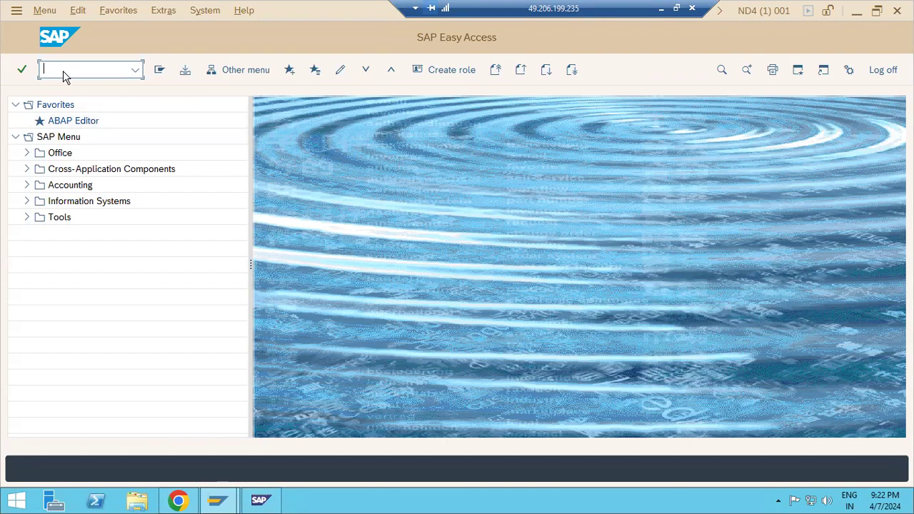
# Open ND4_D05_SAPWINDOWS2 in RZ10 extended maintenance and scroll through its parameters.
pyautogui.write('rz10')
pyautogui.press('Return')
pyautogui.click(235, 121)
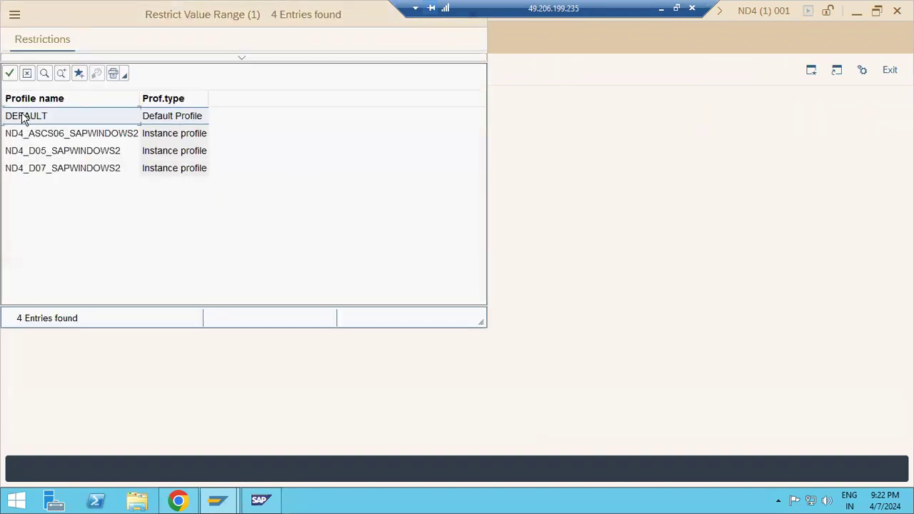
pyautogui.doubleClick(36, 151)
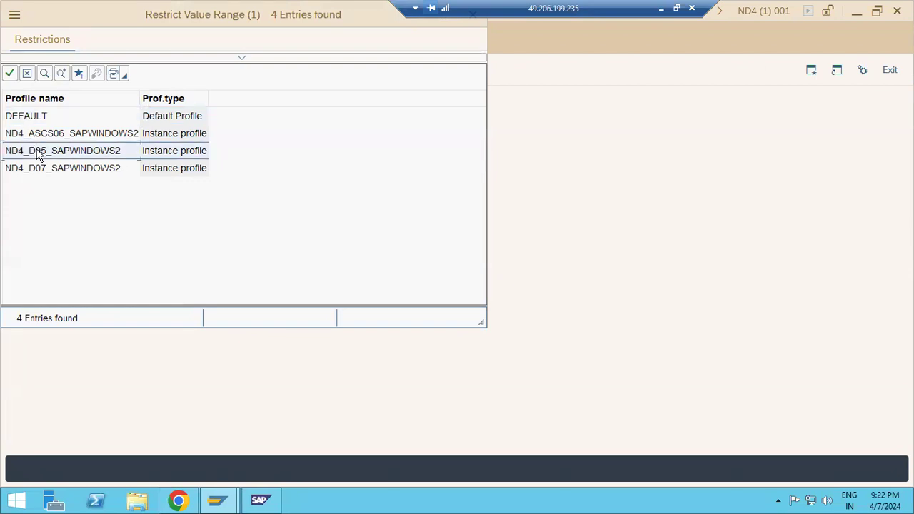
pyautogui.click(81, 243)
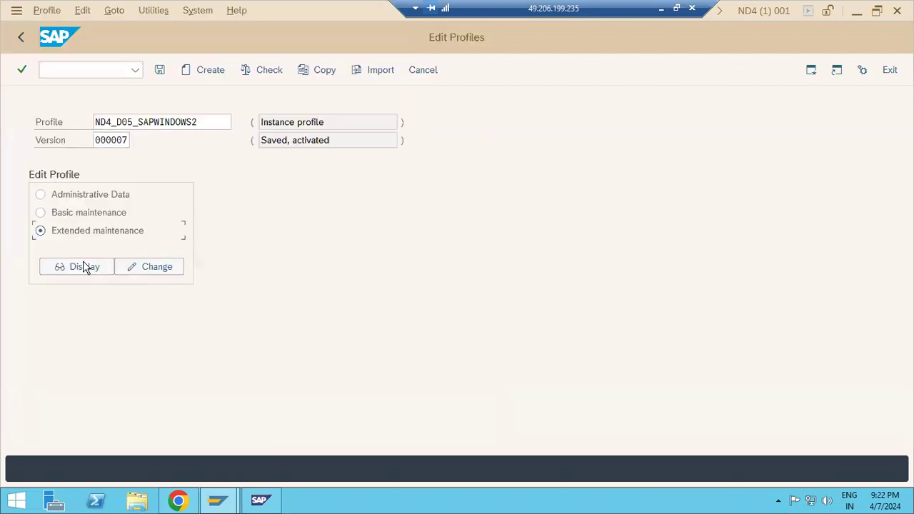
pyautogui.click(135, 272)
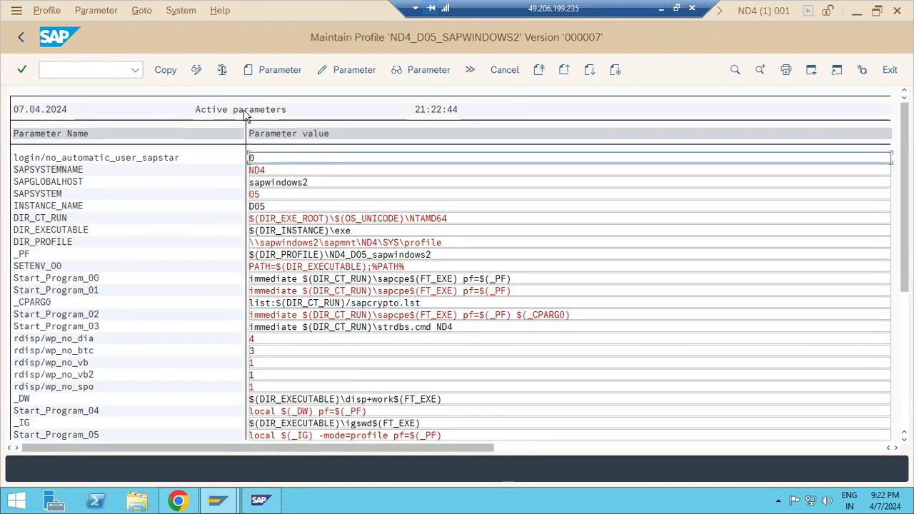
pyautogui.scroll(-1, 141, 316)
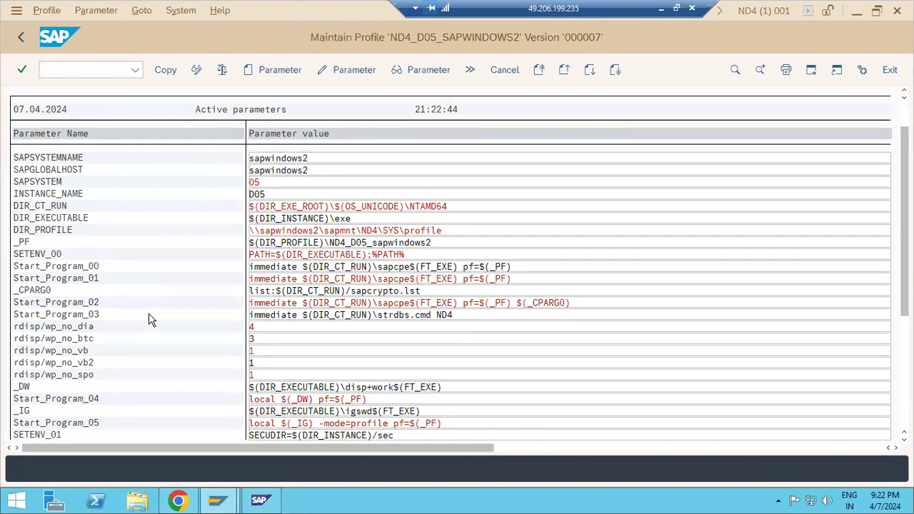
pyautogui.scroll(-3, 148, 320)
# Cancel adding a new parameter, return to SAP Easy Access, and minimize the remote session.
pyautogui.click(246, 72)
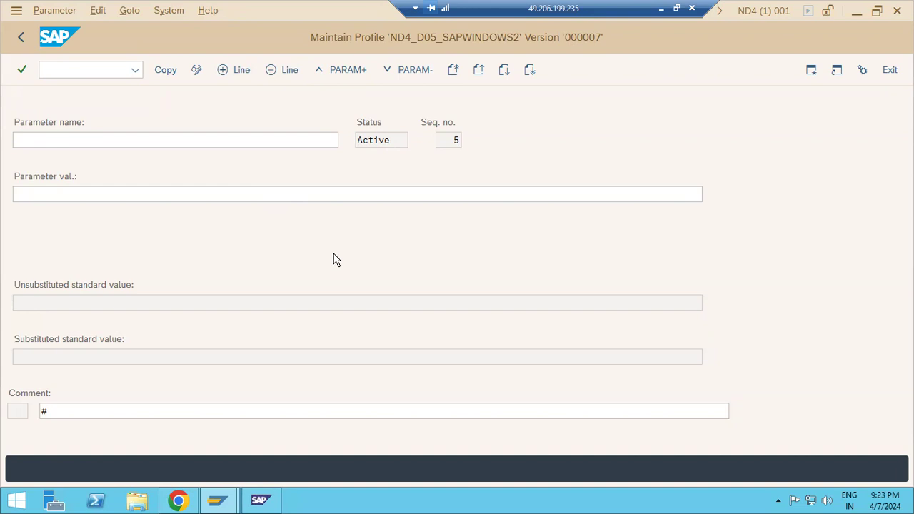
pyautogui.scroll(-10, 116, 182)
pyautogui.scroll(-12, 116, 185)
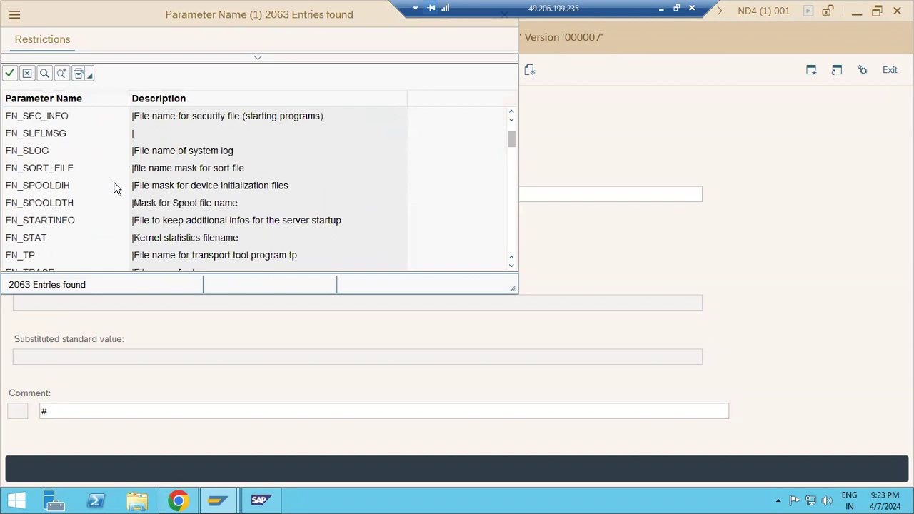
pyautogui.moveTo(164, 17); pyautogui.dragTo(271, 115)
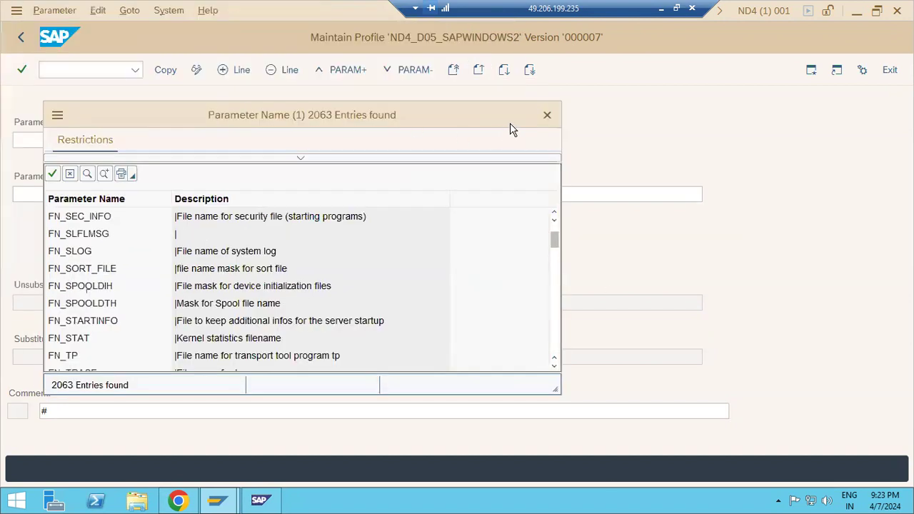
pyautogui.click(547, 114)
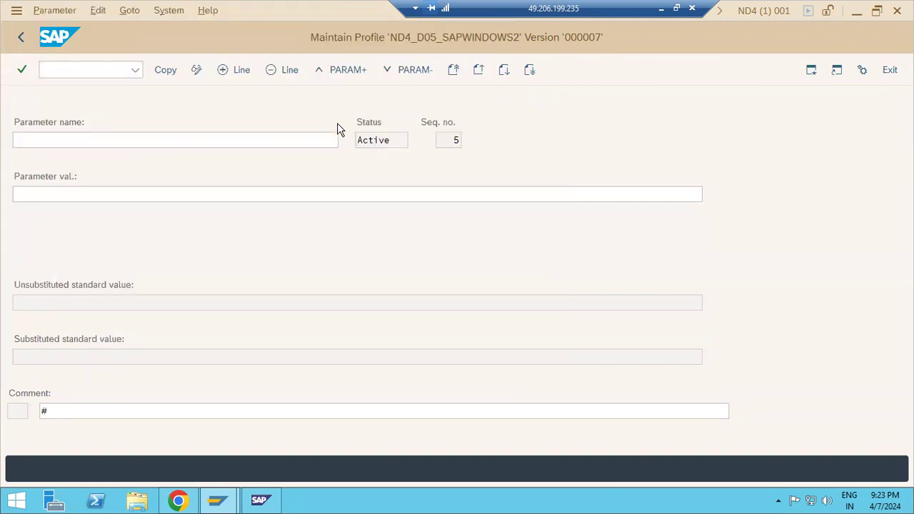
pyautogui.click(19, 42)
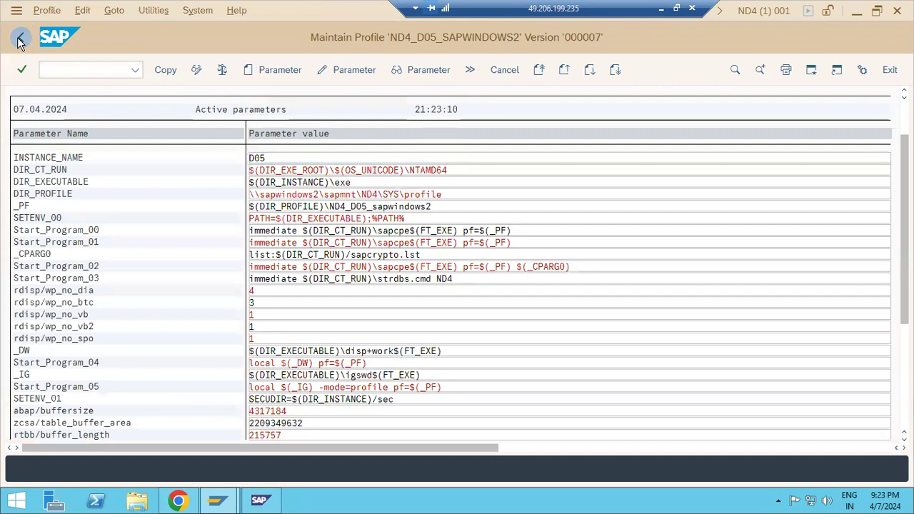
pyautogui.click(19, 41)
pyautogui.click(20, 41)
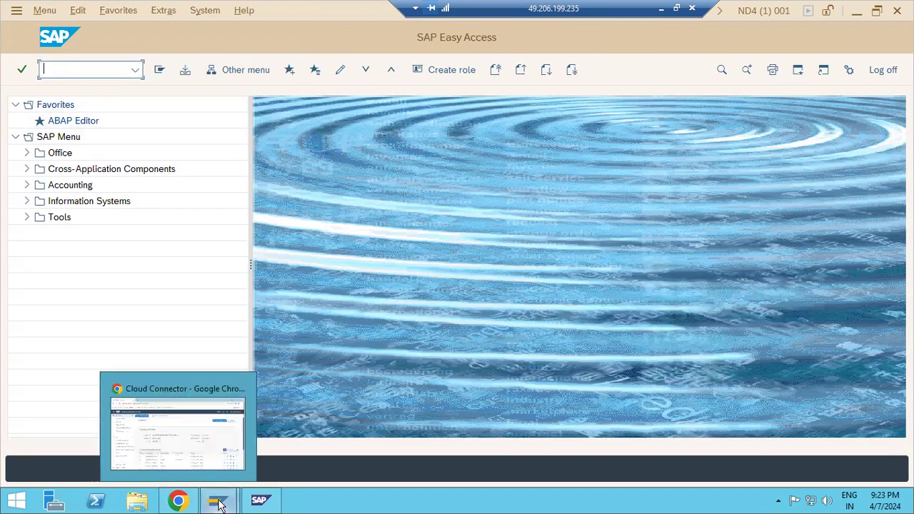
pyautogui.moveTo(219, 504)
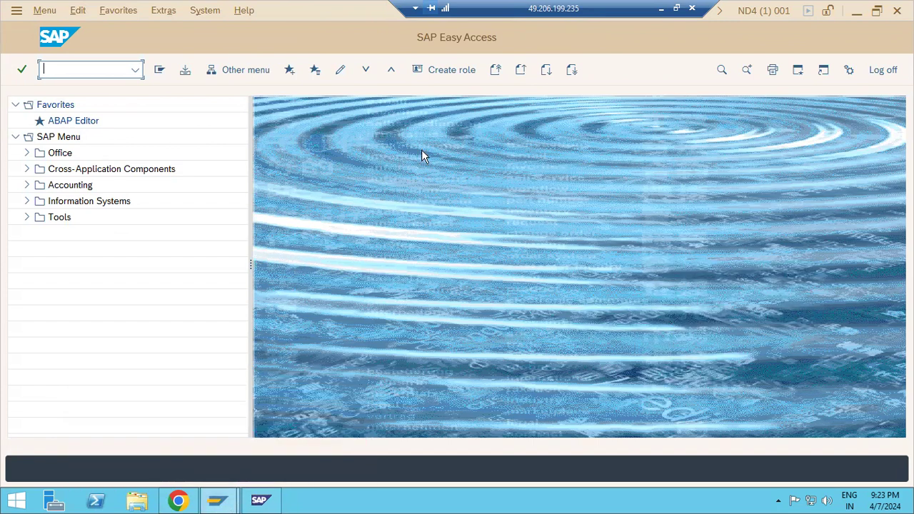
pyautogui.click(659, 9)
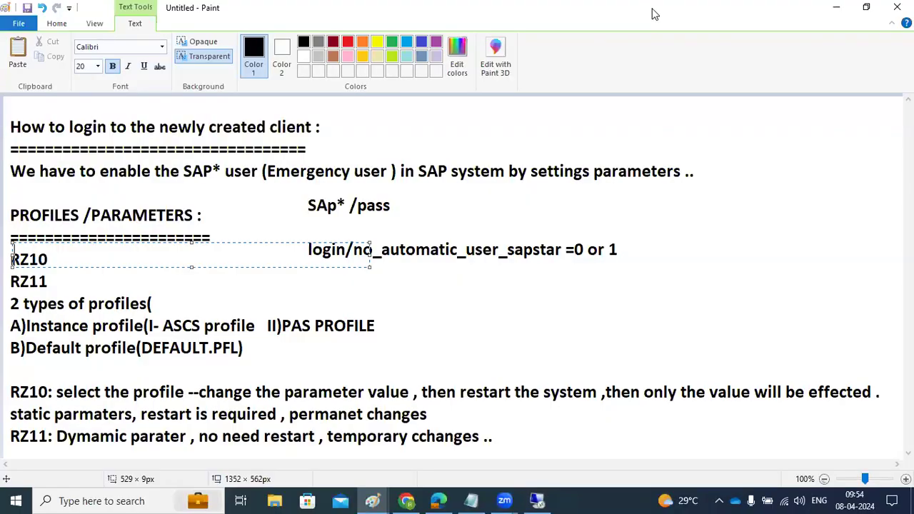